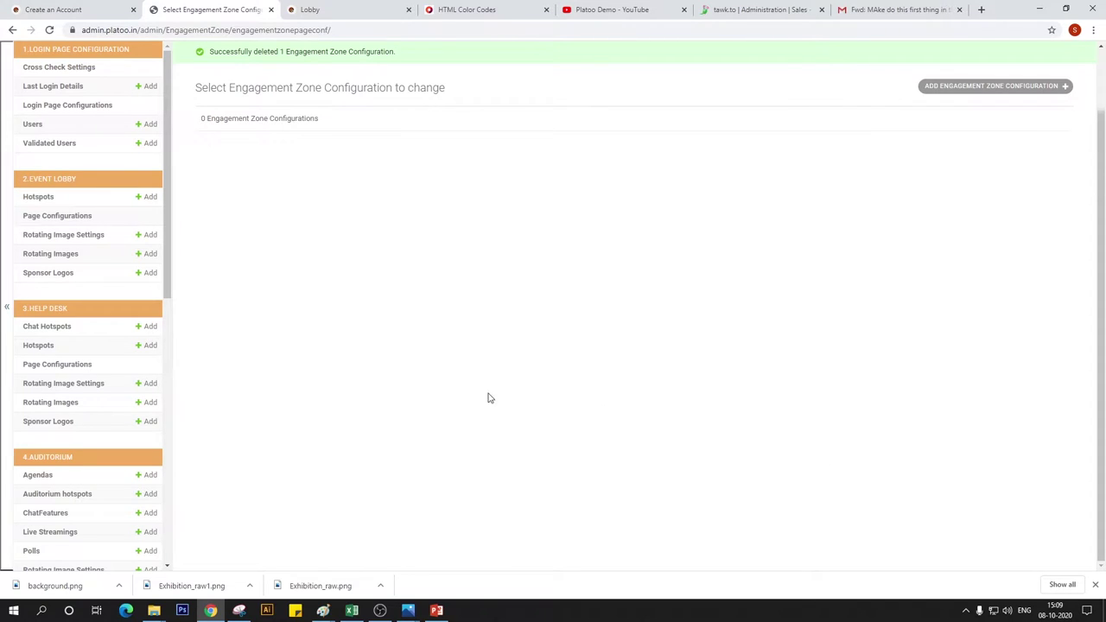
Delete the Engagement_Zone hotspot from the Event Lobby hotspots and confirm the deletion.
scroll(106, 511, down, 2)
scroll(106, 511, down, 4)
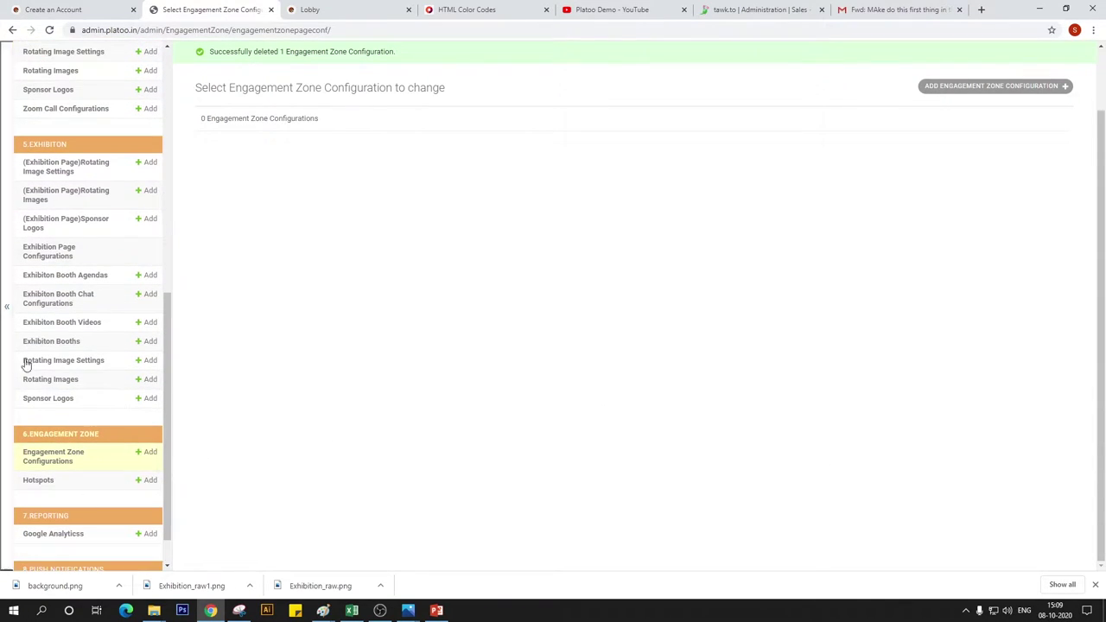
scroll(18, 373, down, 1)
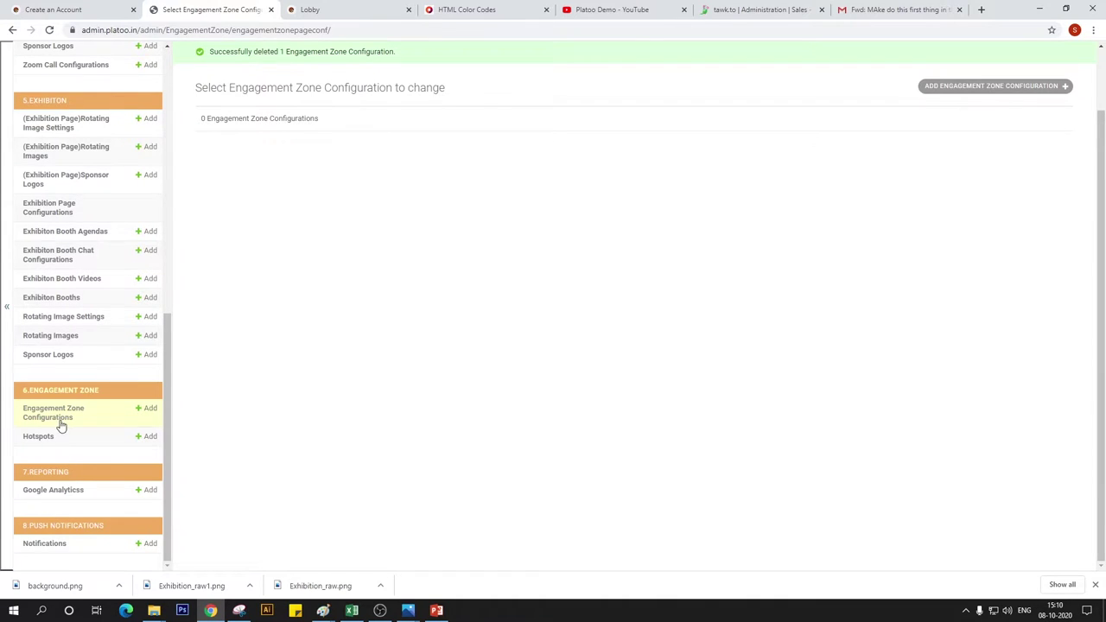
scroll(43, 423, up, 6)
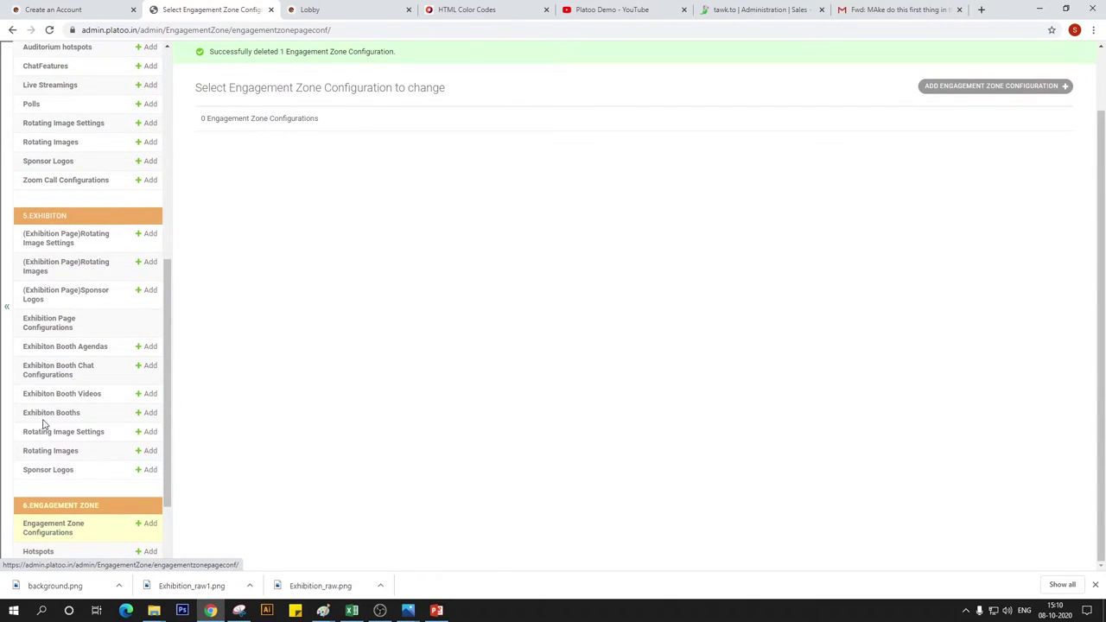
scroll(67, 432, up, 3)
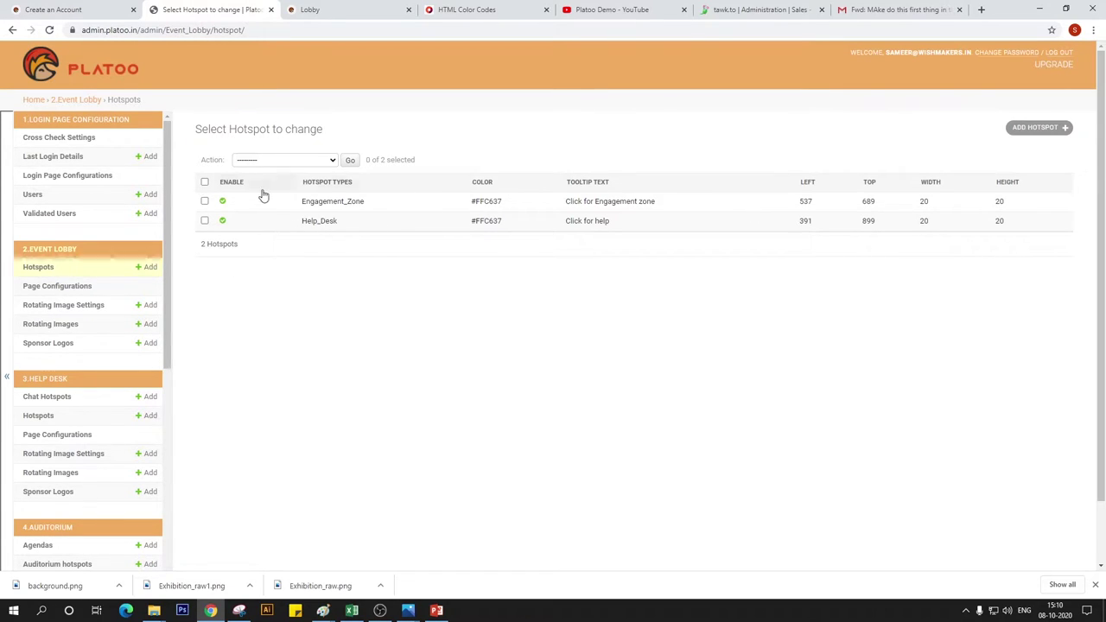
click(205, 201)
click(329, 163)
click(327, 183)
click(350, 160)
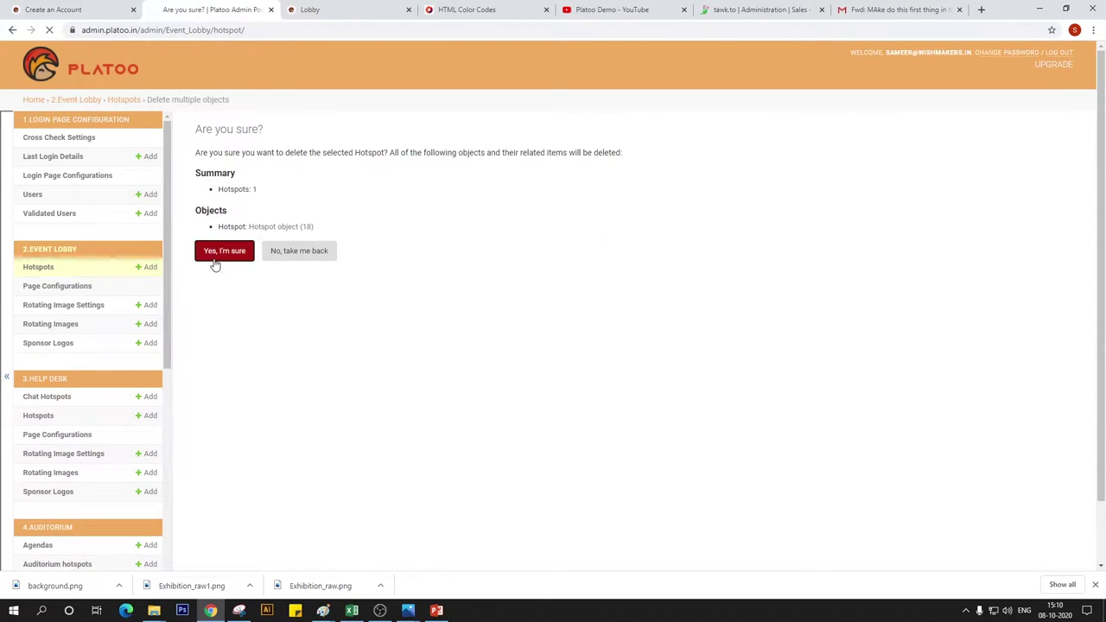
click(214, 255)
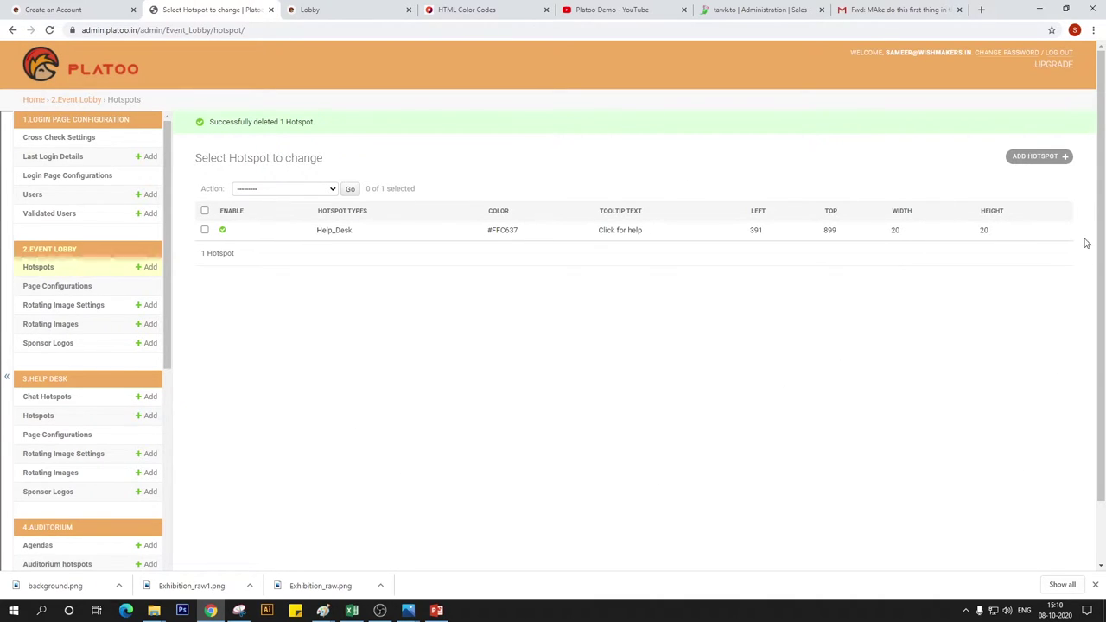
click(1047, 159)
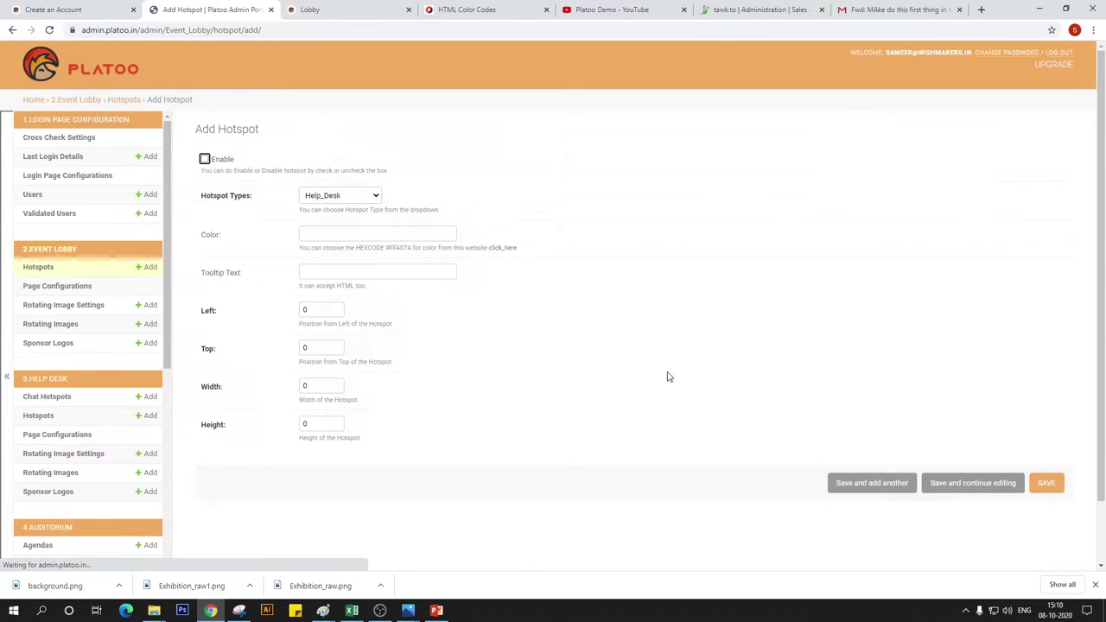
click(368, 199)
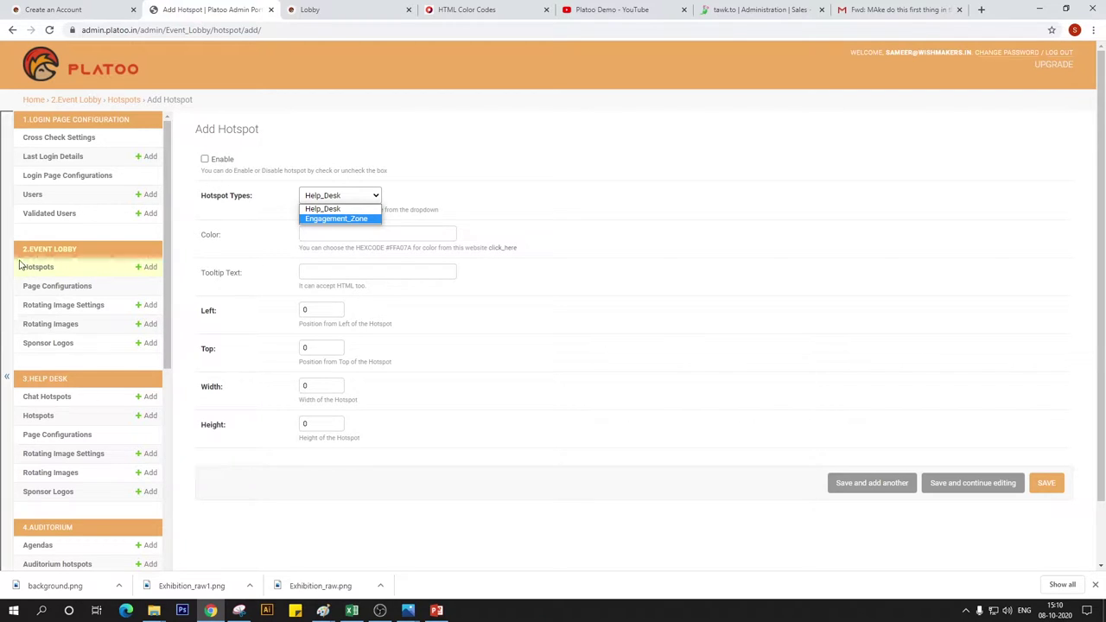
click(361, 219)
click(363, 197)
click(352, 210)
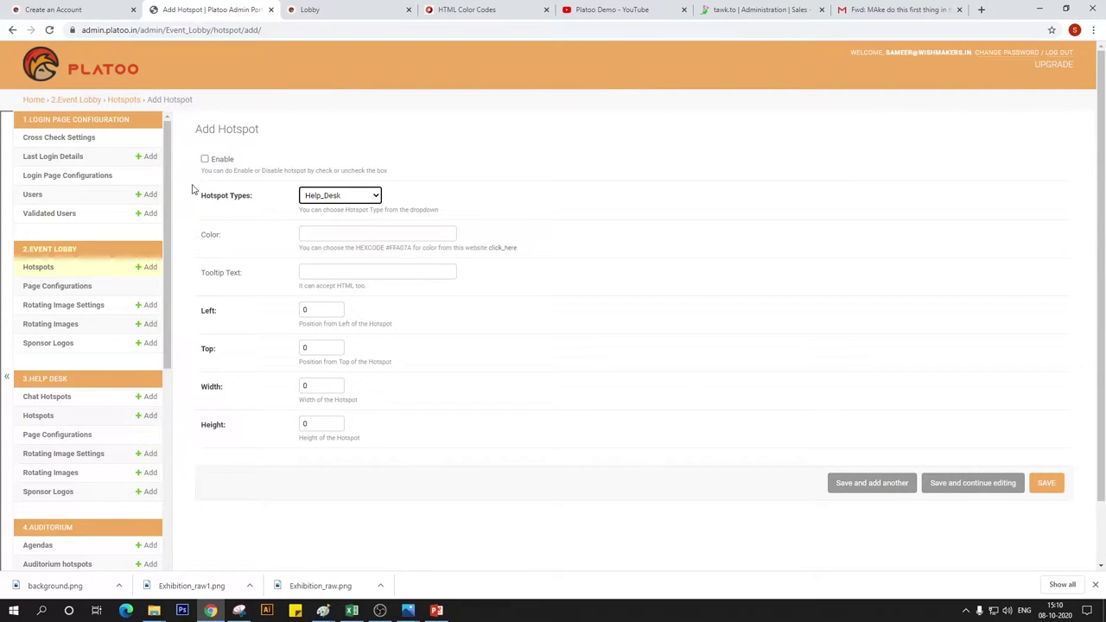
click(58, 290)
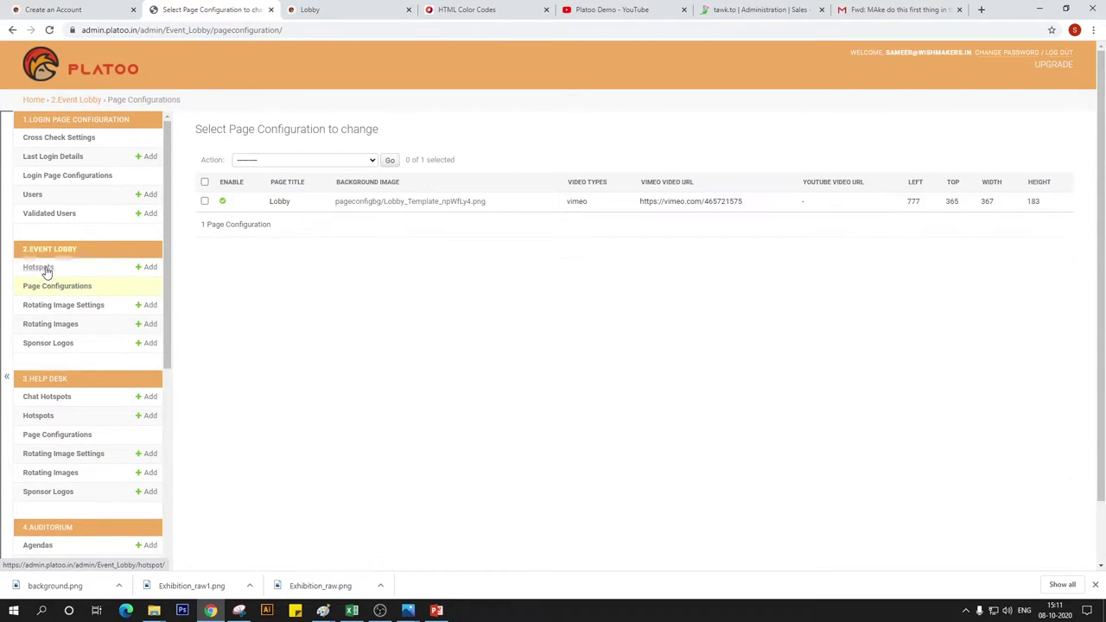
click(41, 269)
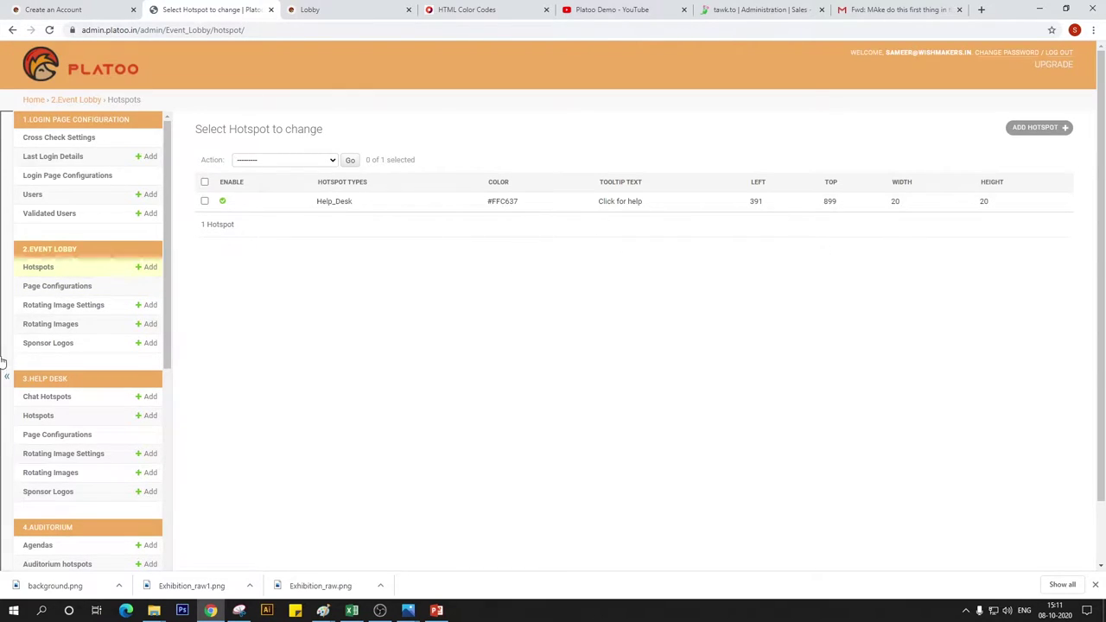
Start a new Engagement Zone configuration and title it "Engagement Zone".
scroll(55, 404, down, 8)
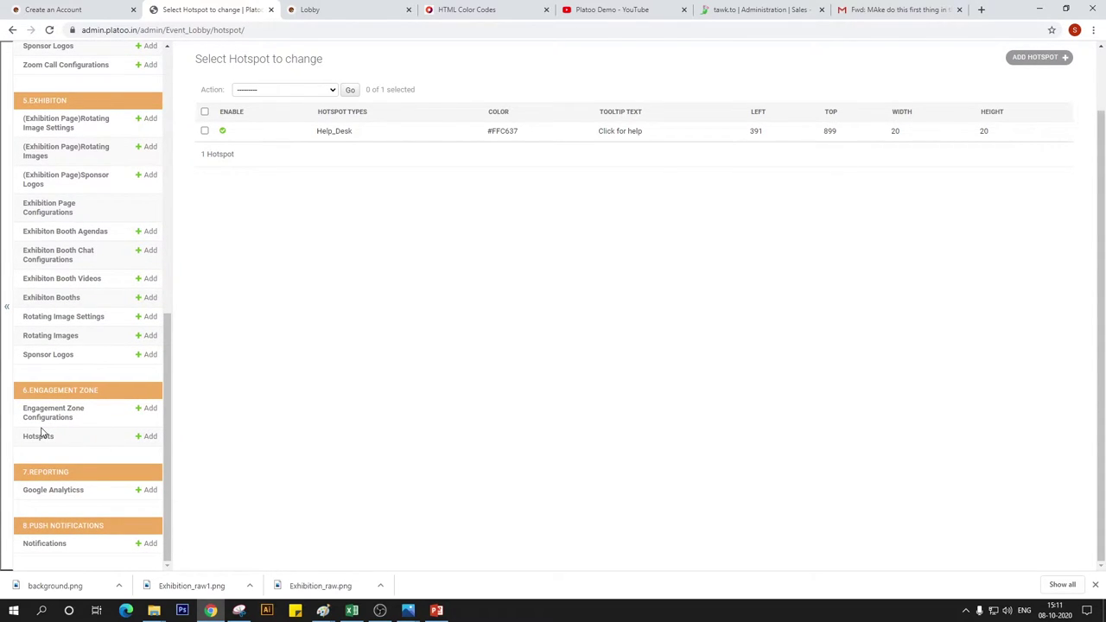
click(65, 419)
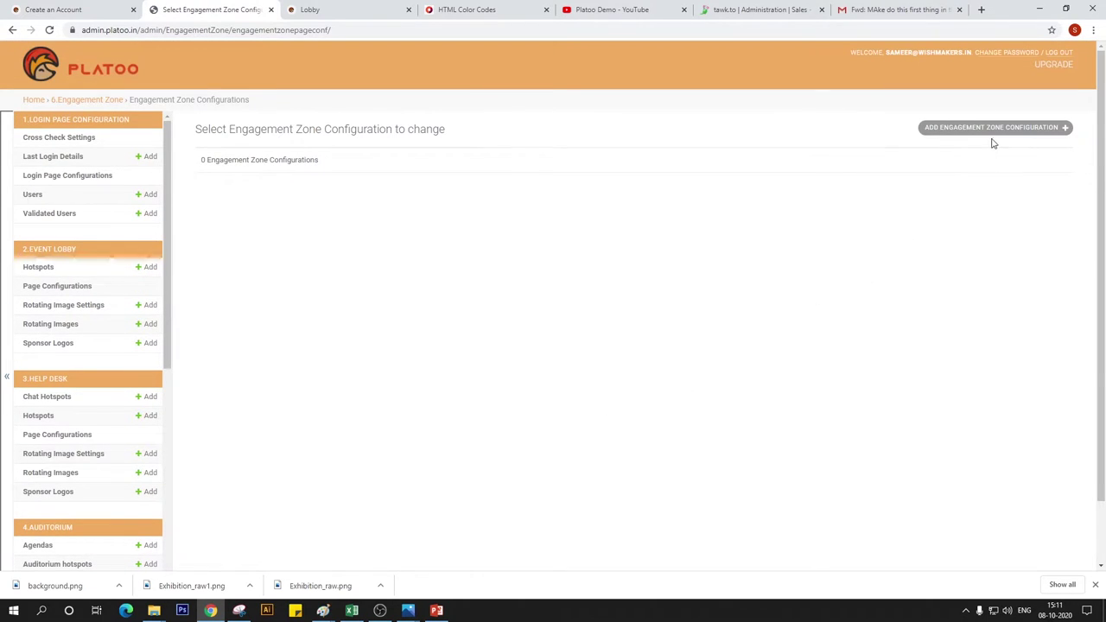
click(1007, 135)
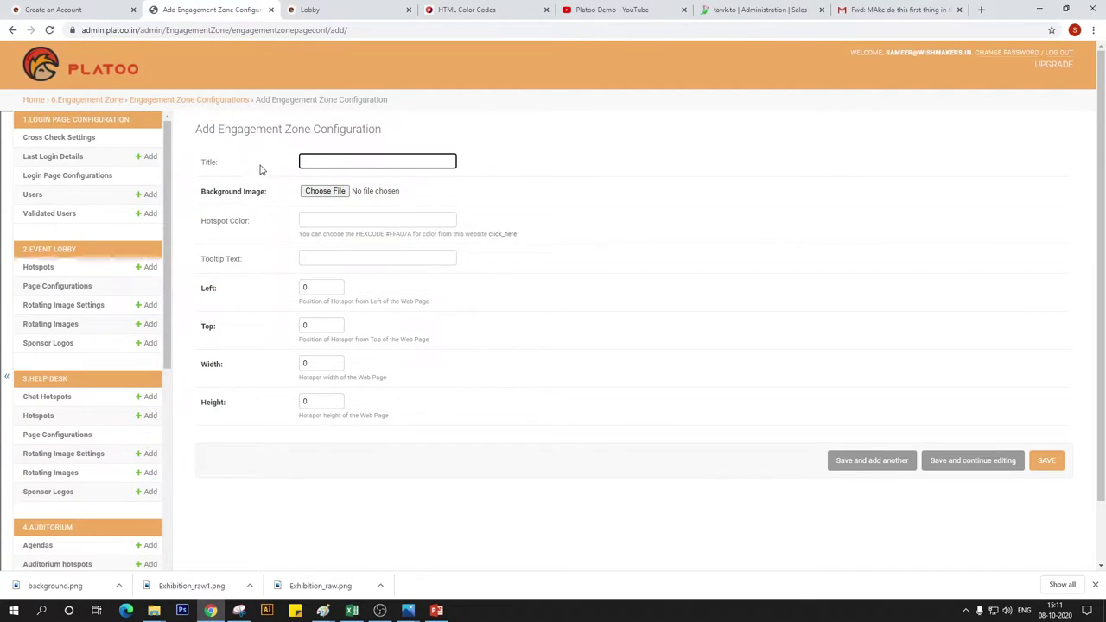
text(En)
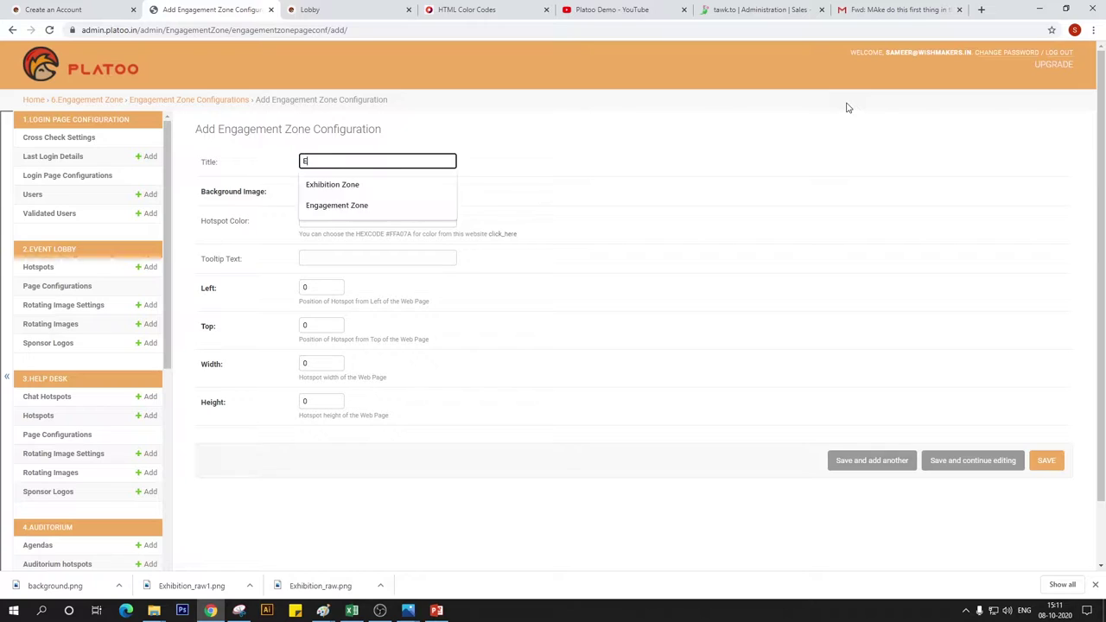
click(428, 184)
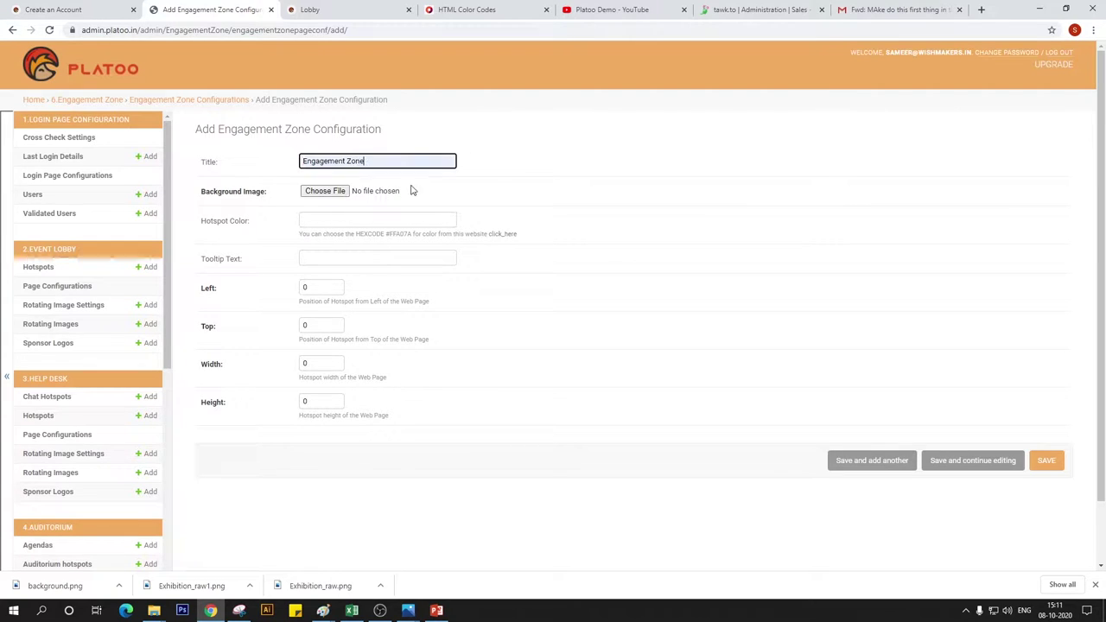
Choose the "background template" image from the Engagement area folder as the configuration's background image.
click(329, 190)
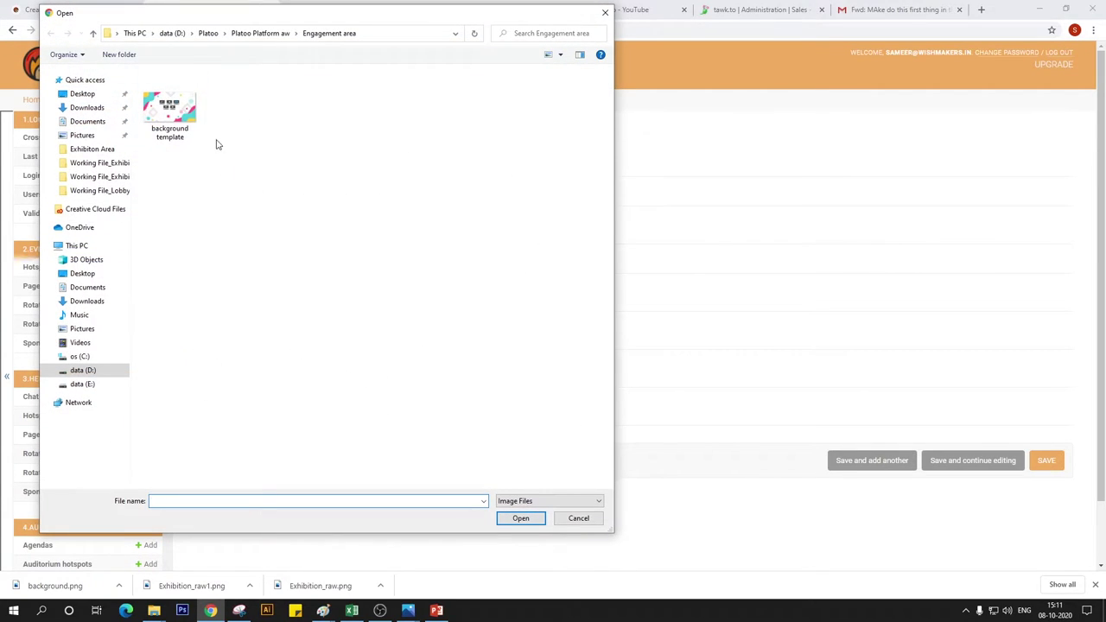
click(170, 110)
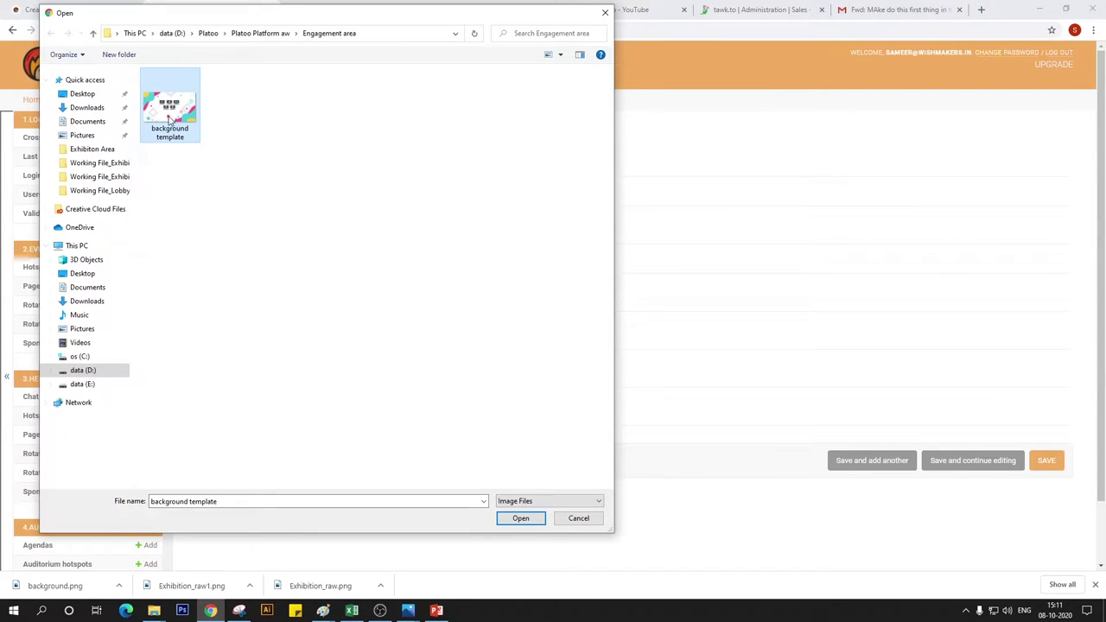
click(520, 517)
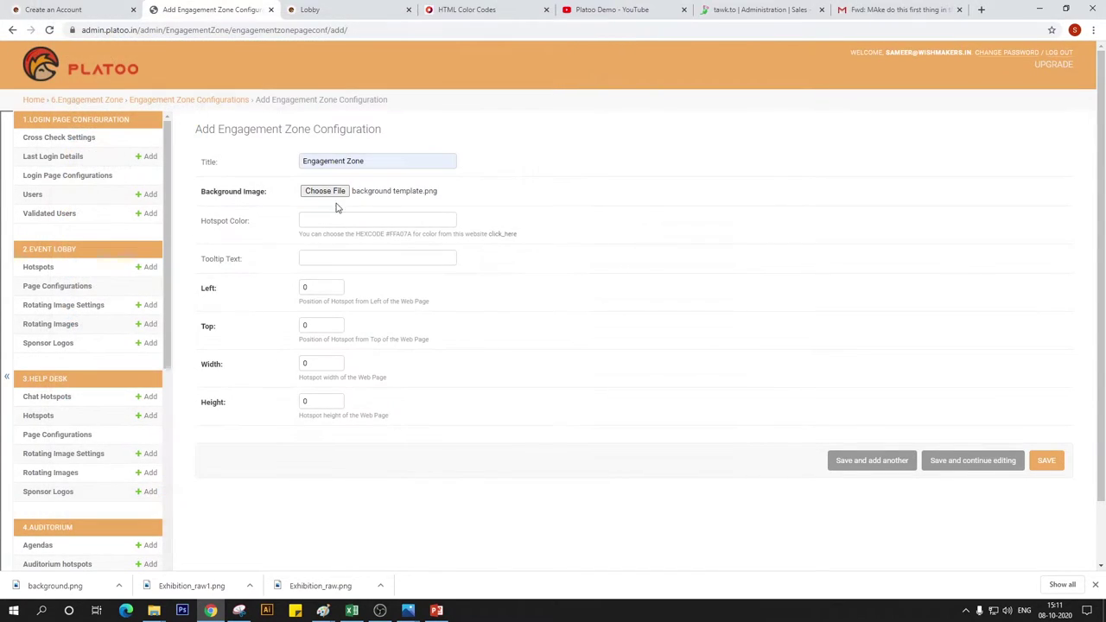
Set the hotspot color to #F3B214, taken from the HTML Color Codes page, and the tooltip text to "Click for Engagement zone".
click(315, 221)
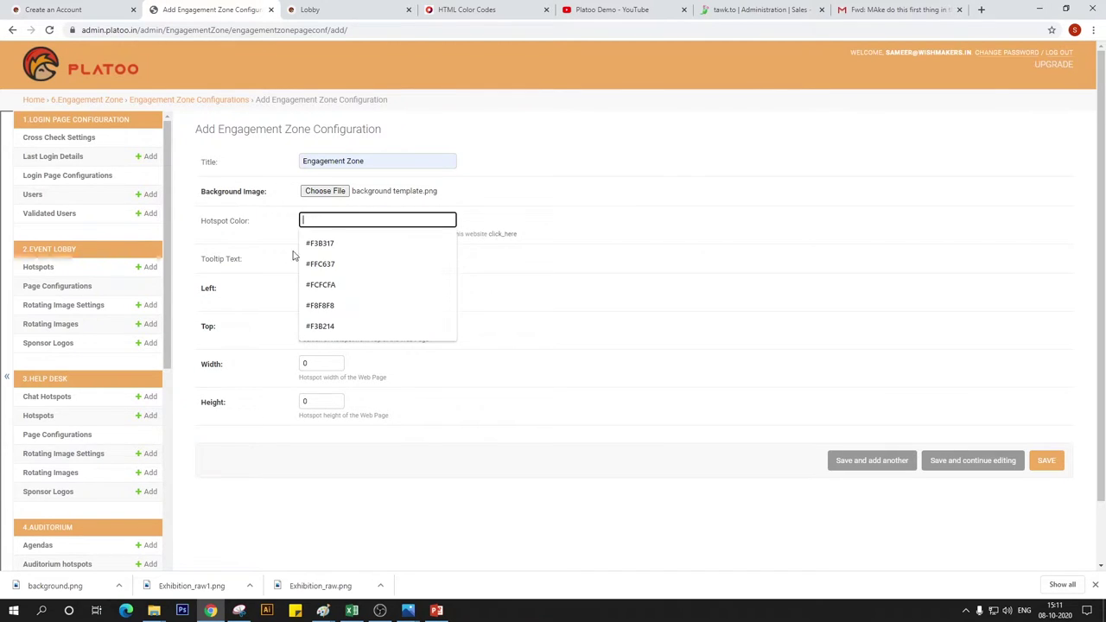
click(458, 10)
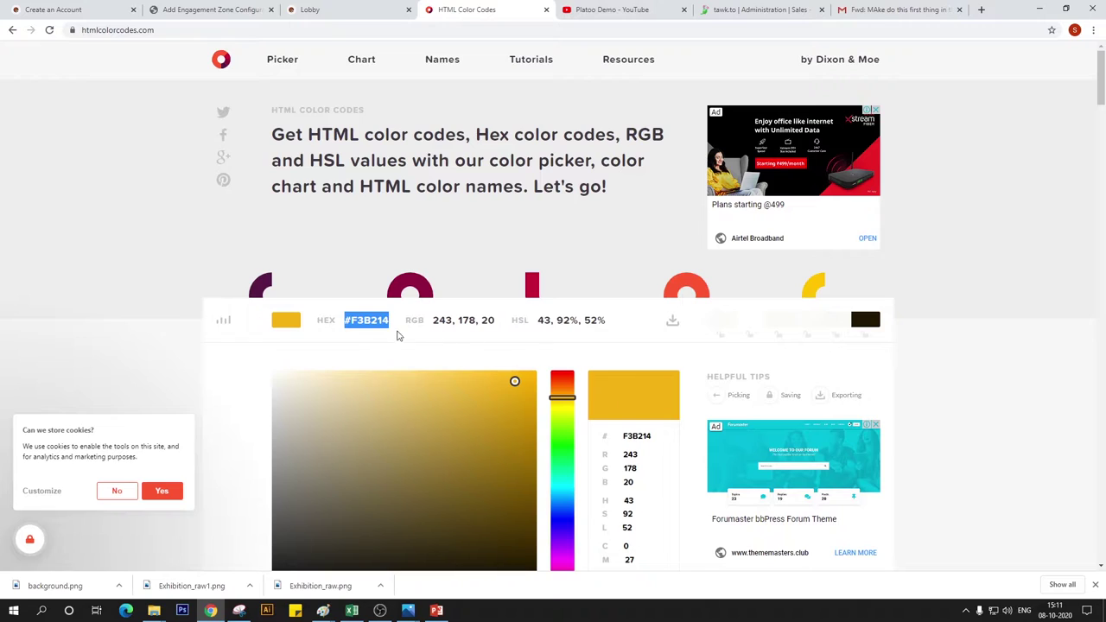
click(221, 9)
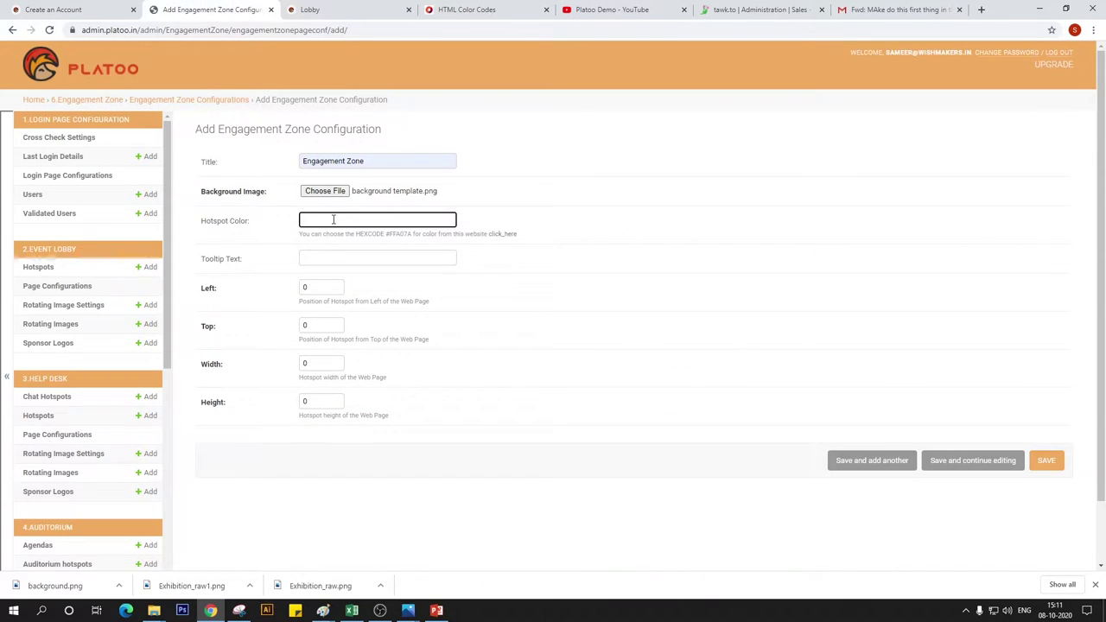
text(#F3B214)
click(341, 262)
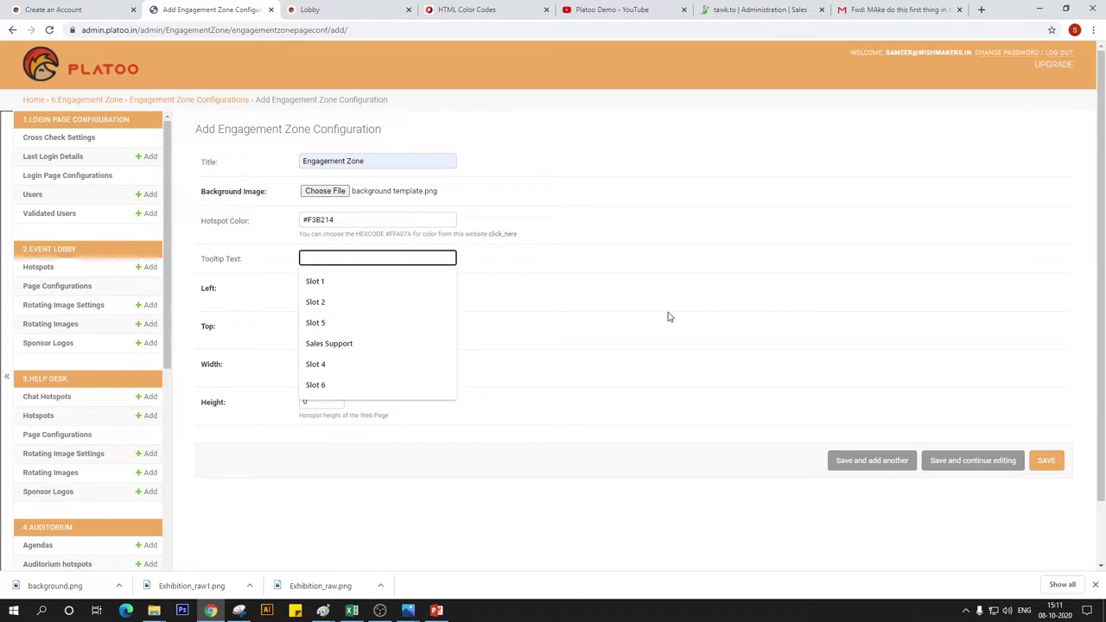
text(Click)
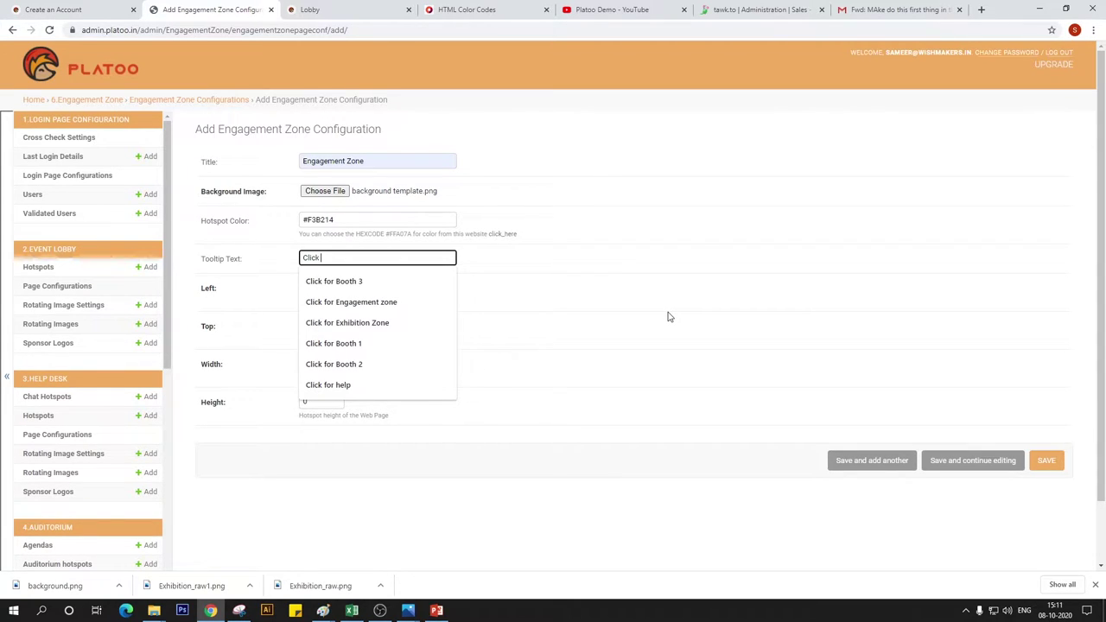
click(403, 304)
key(Tab)
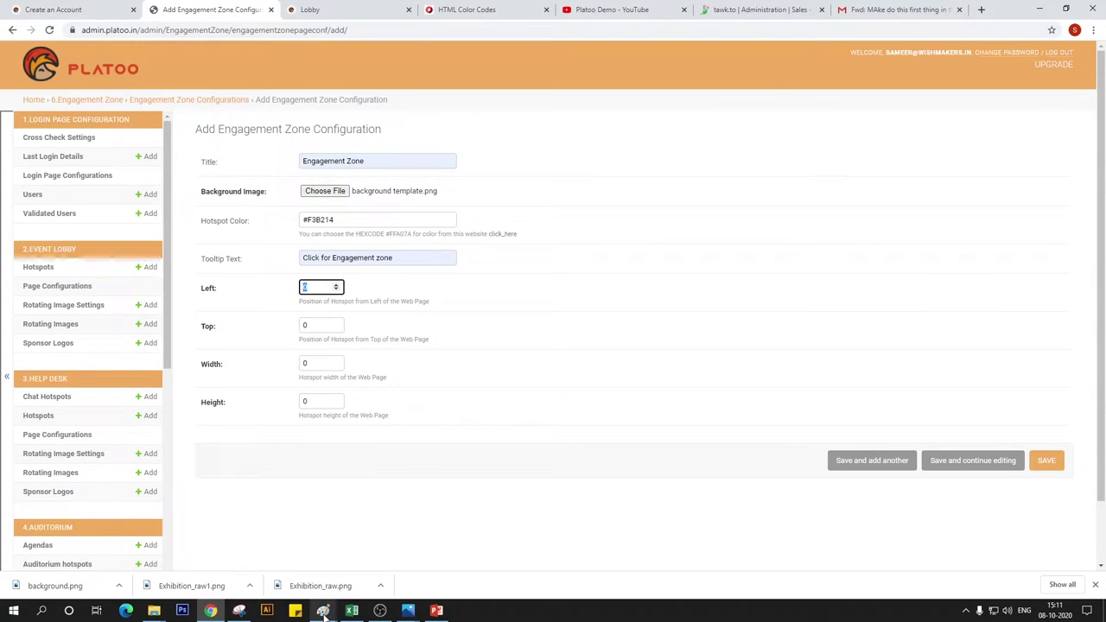
Read the engagement area entrance's pixel position from the Lobby Template in Paint and set the hotspot's Left to 529 and Top to 688.
mouse_move(322, 610)
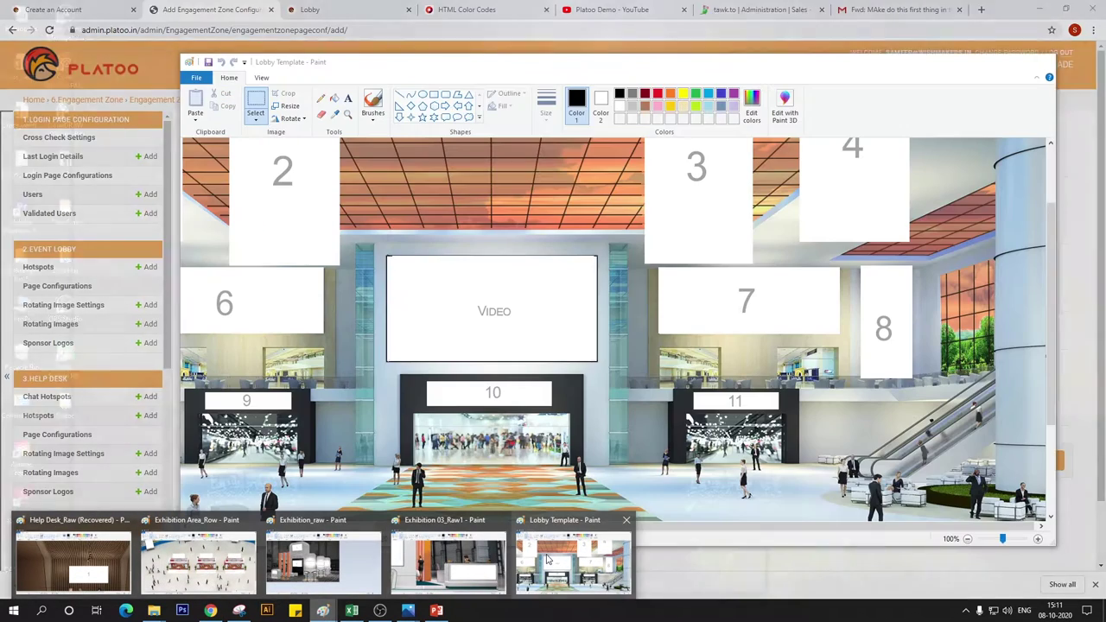
click(546, 560)
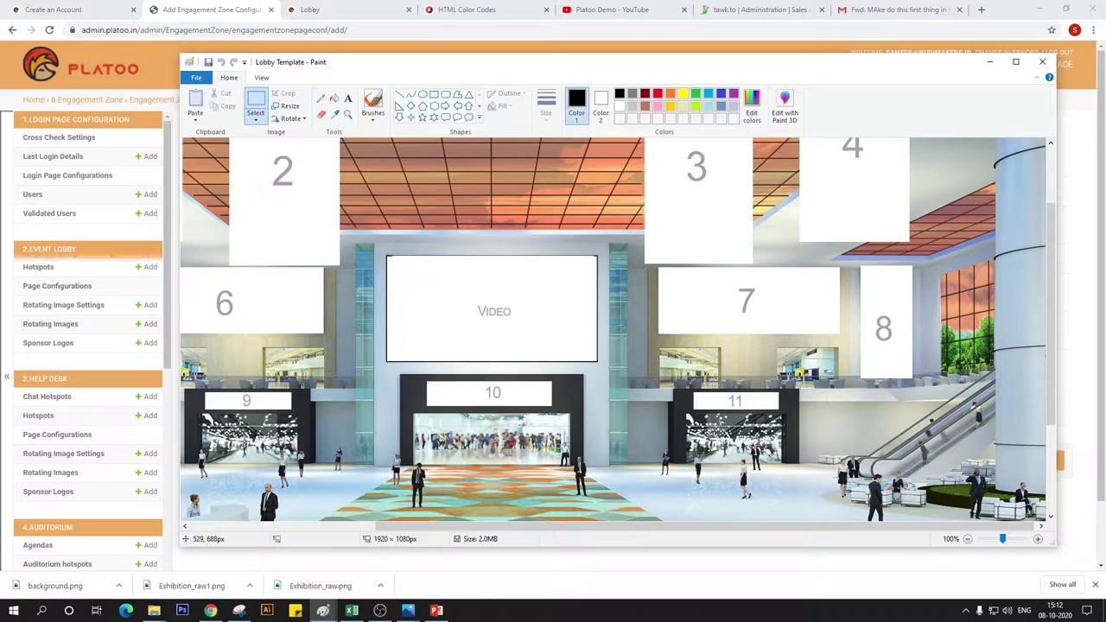
click(175, 230)
double_click(322, 285)
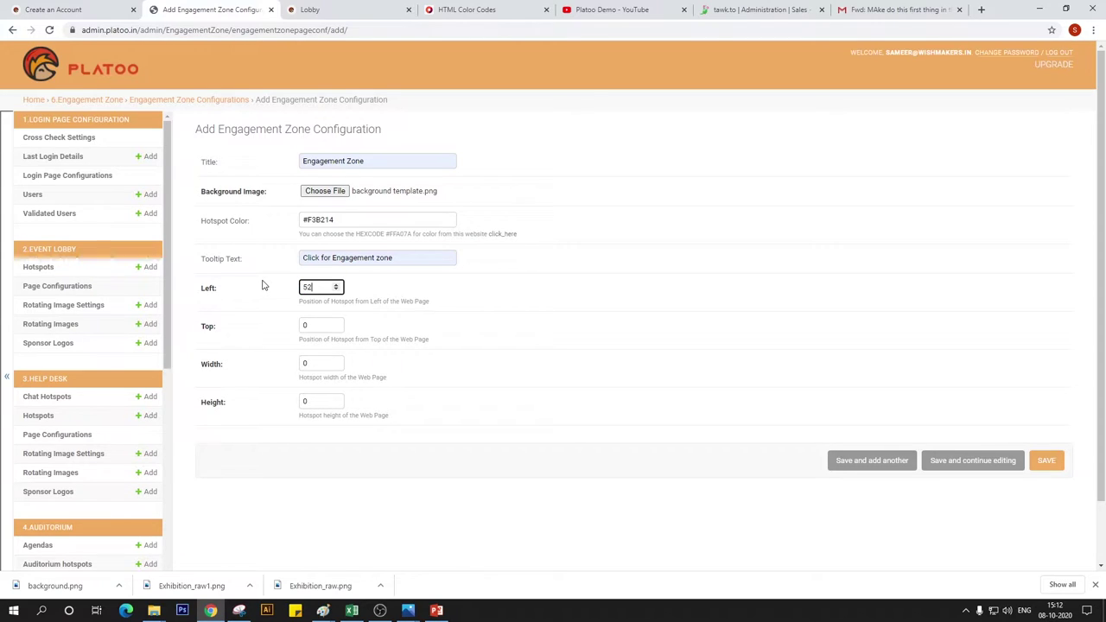
key(Tab)
text(688)
key(Tab)
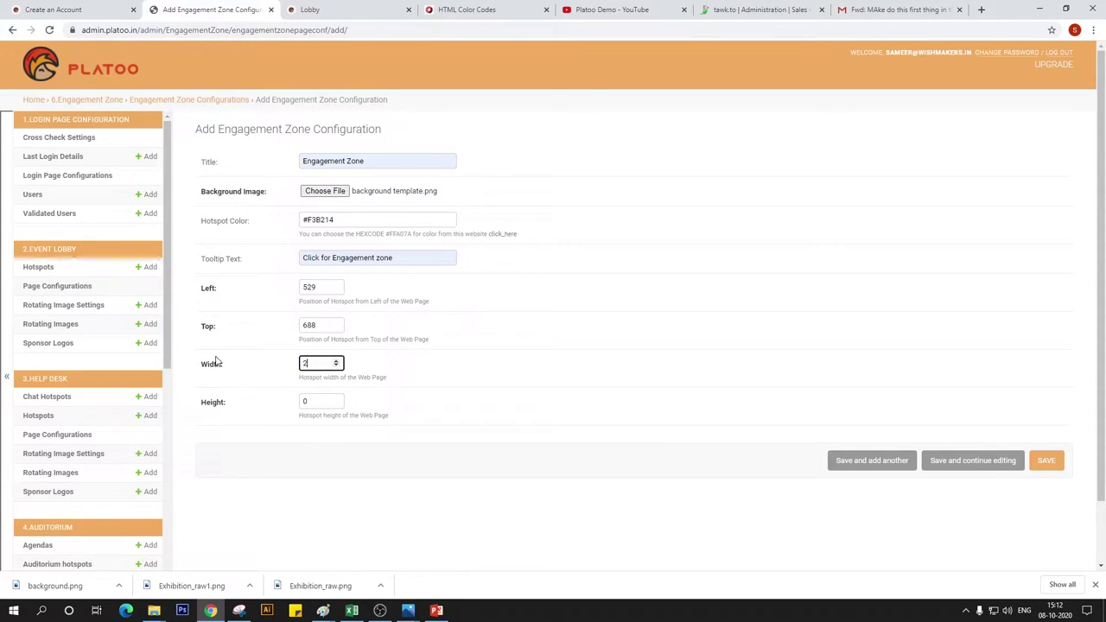
Set the hotspot's width and height to 20 each and save the Engagement Zone configuration.
key(Tab)
text(20)
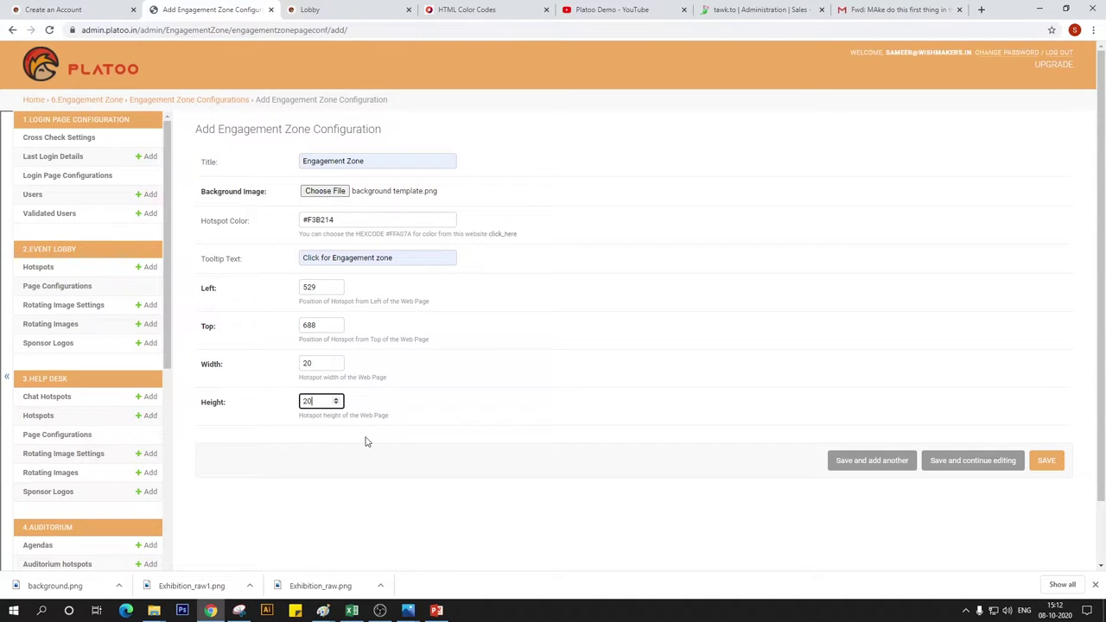
click(1051, 473)
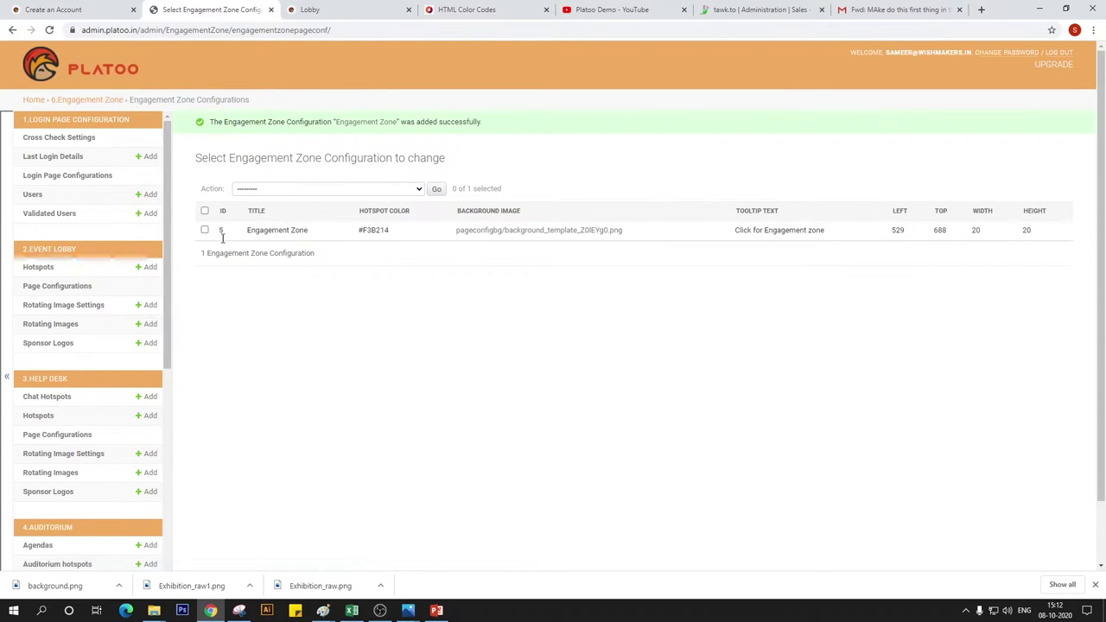
Check the new hotspot on the demo lobby page by entering the Engagement Zone through it.
click(328, 10)
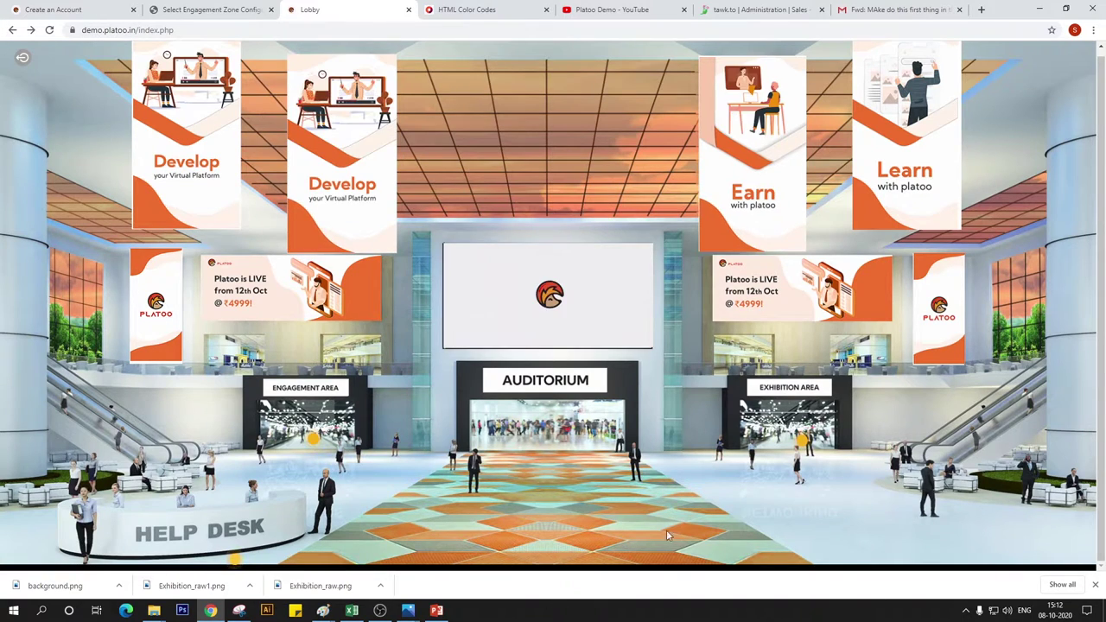
click(315, 458)
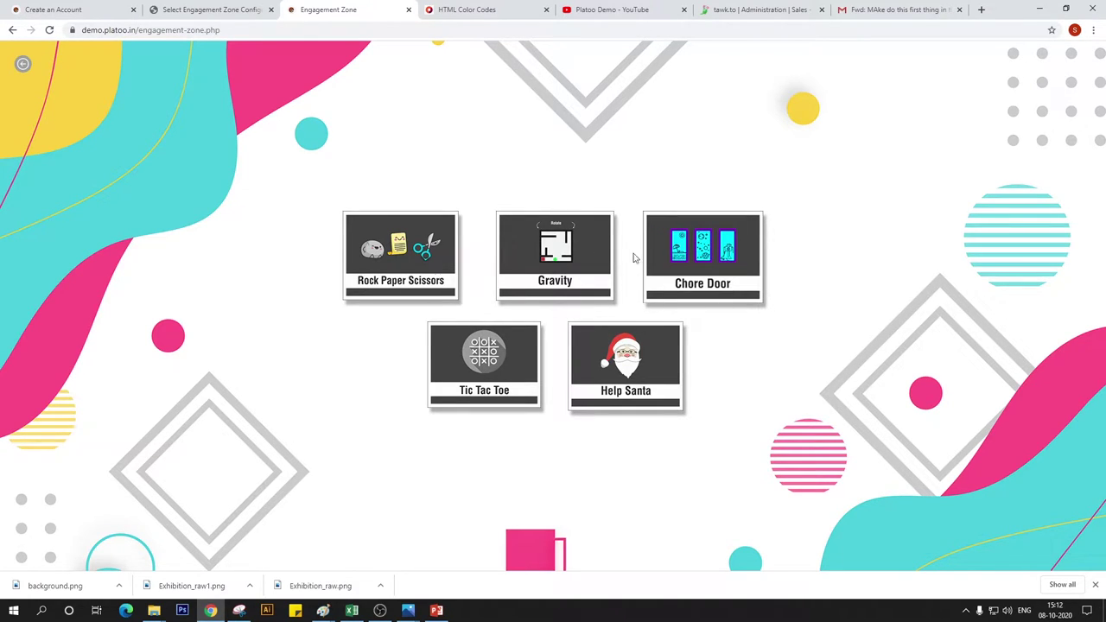
Start a new hotspot under Engagement Zone in the Platoo admin site and enable it.
click(148, 9)
scroll(61, 337, down, 5)
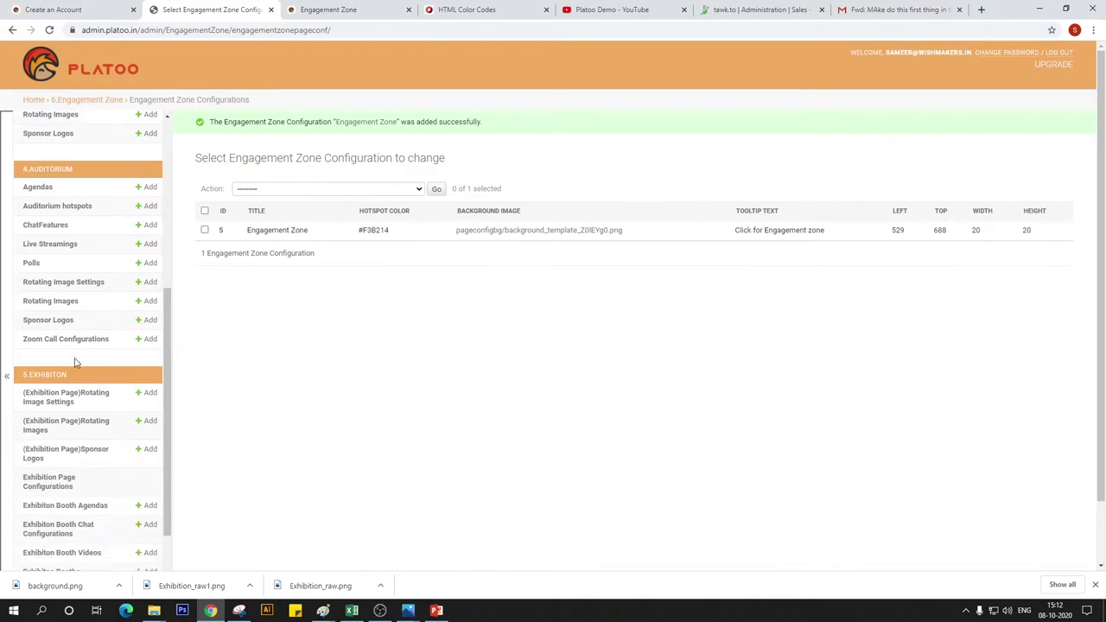
scroll(75, 363, down, 3)
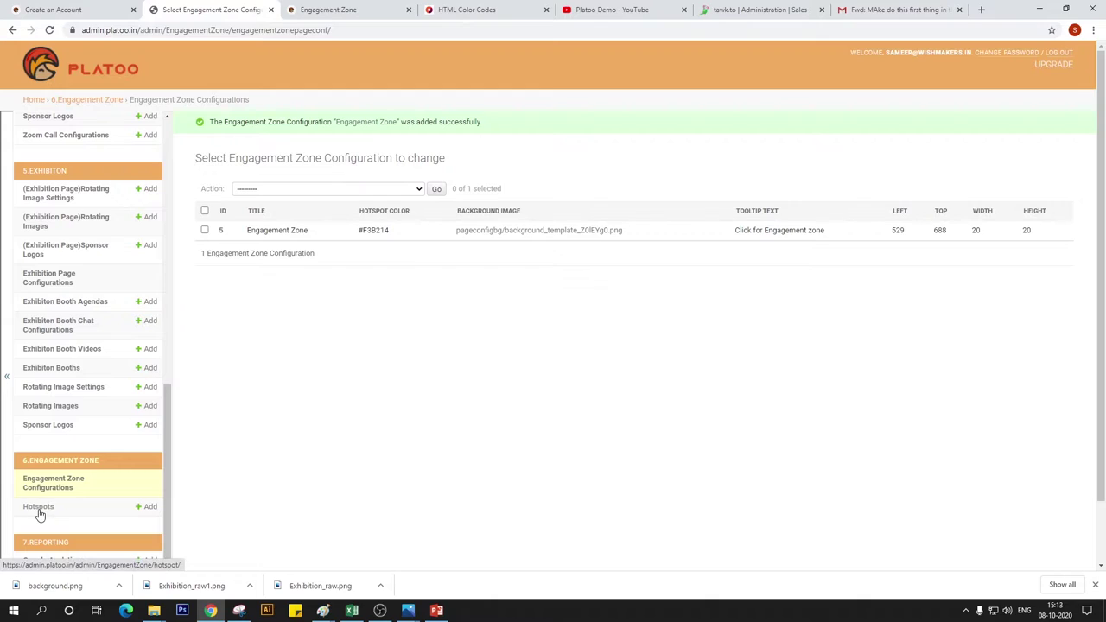
click(39, 509)
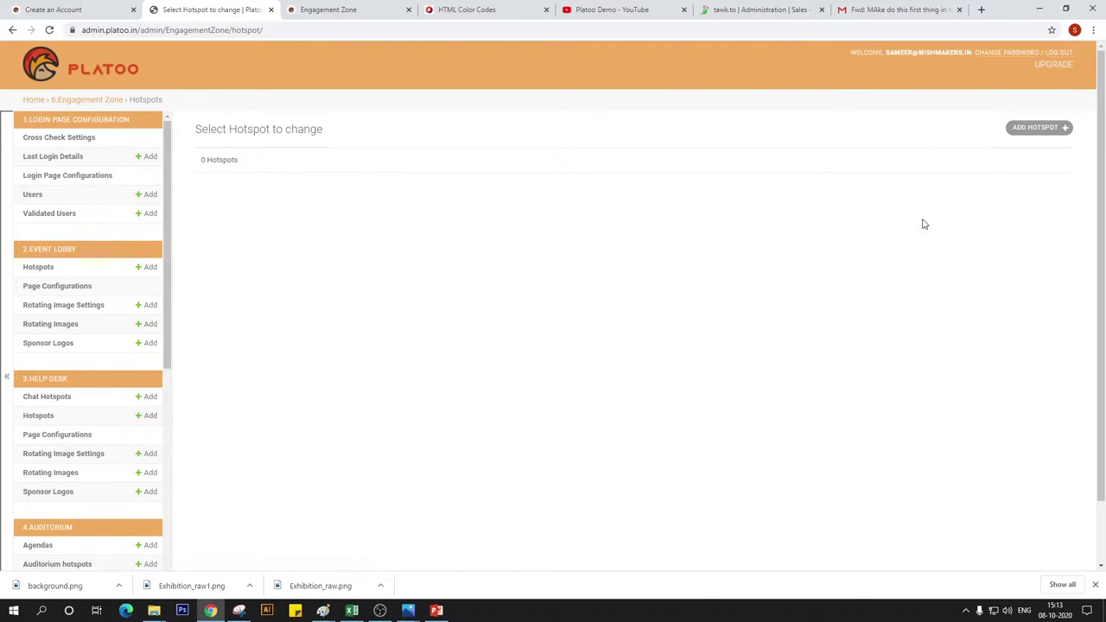
click(1033, 128)
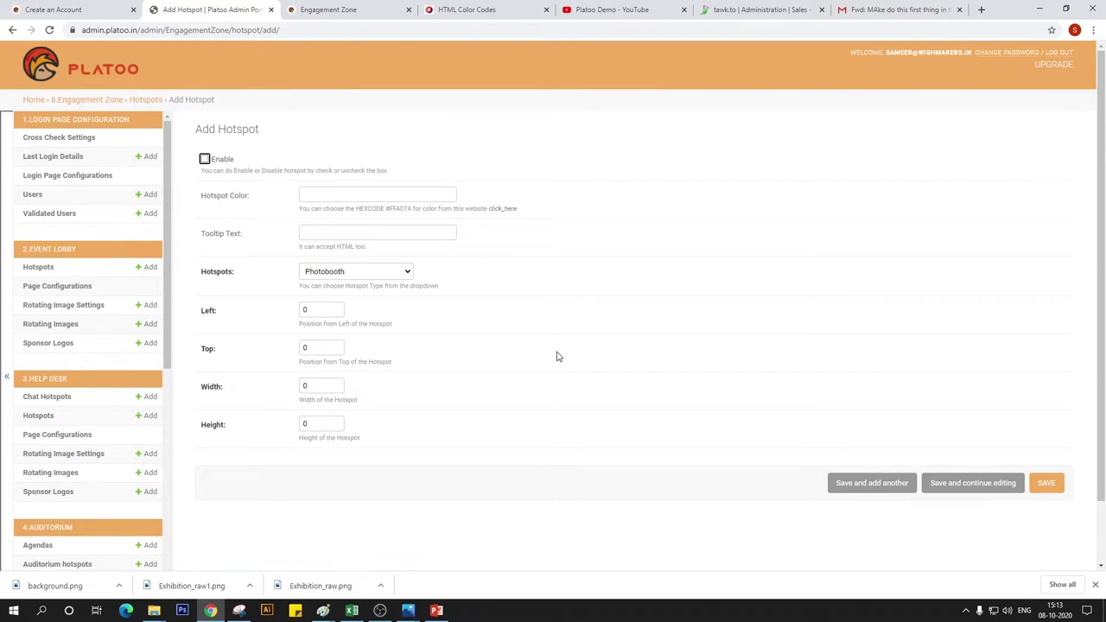
click(205, 161)
Set the new hotspot's color to #F3B214, the code selected on the HTML Color Codes page.
click(356, 197)
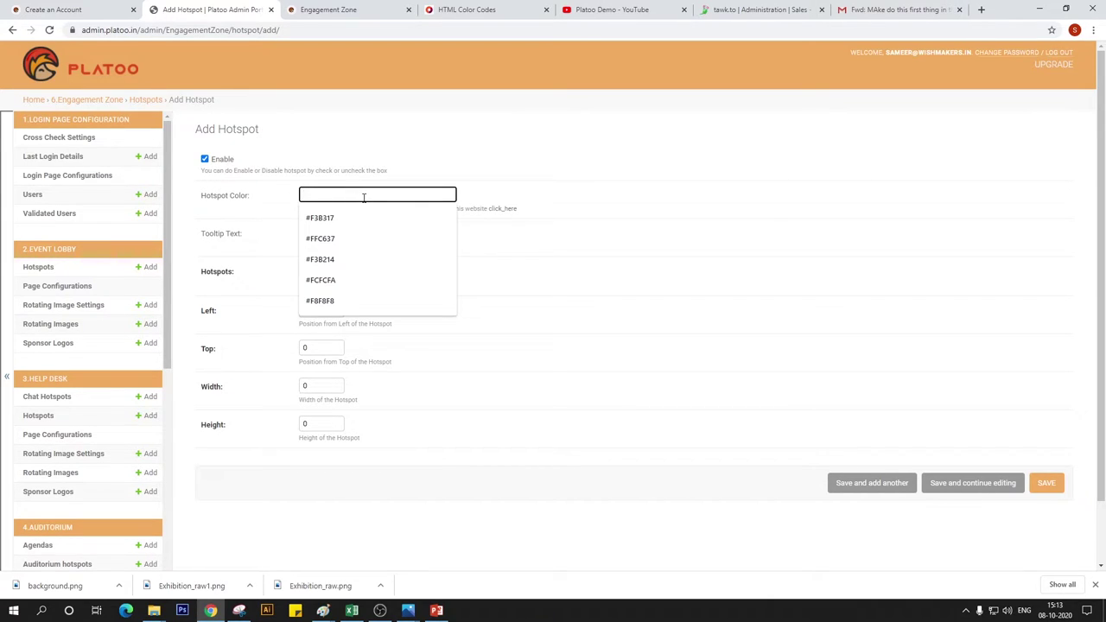
click(376, 10)
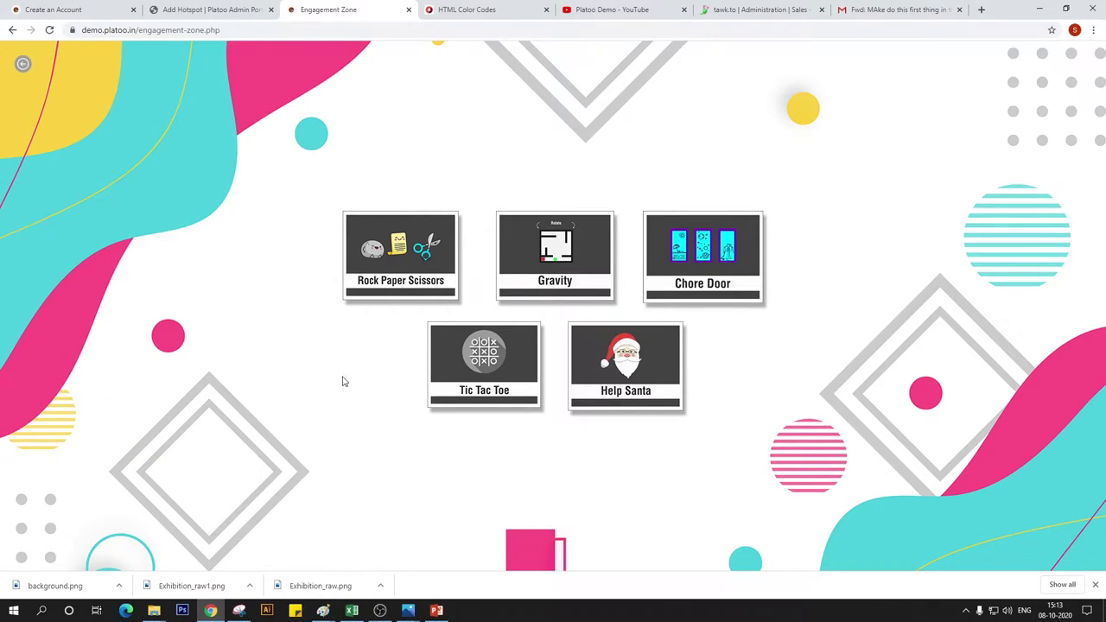
click(211, 9)
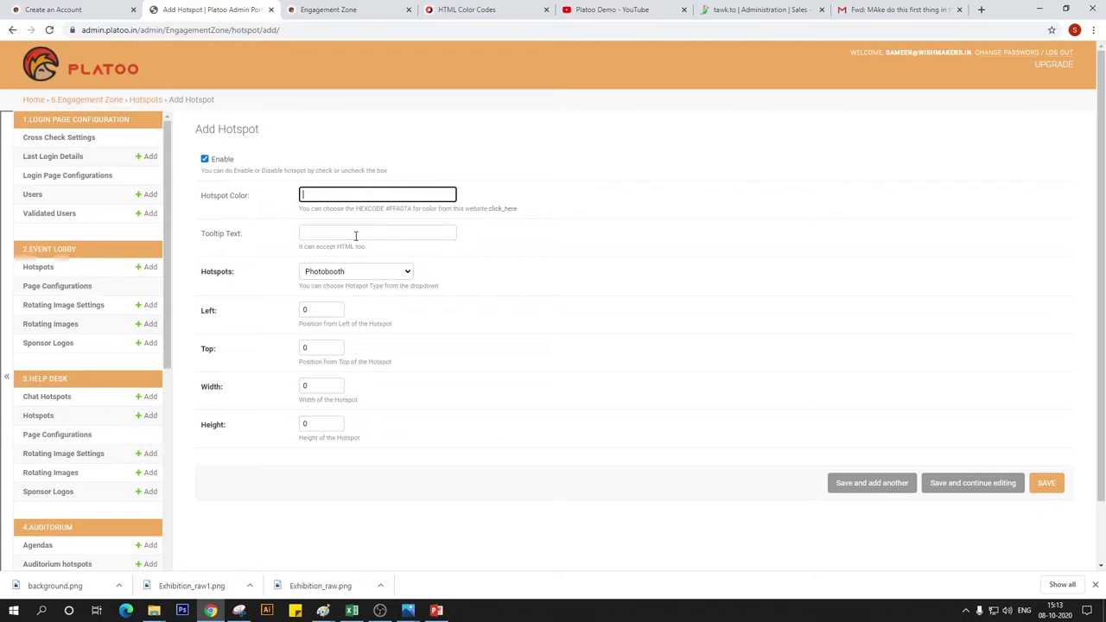
click(329, 8)
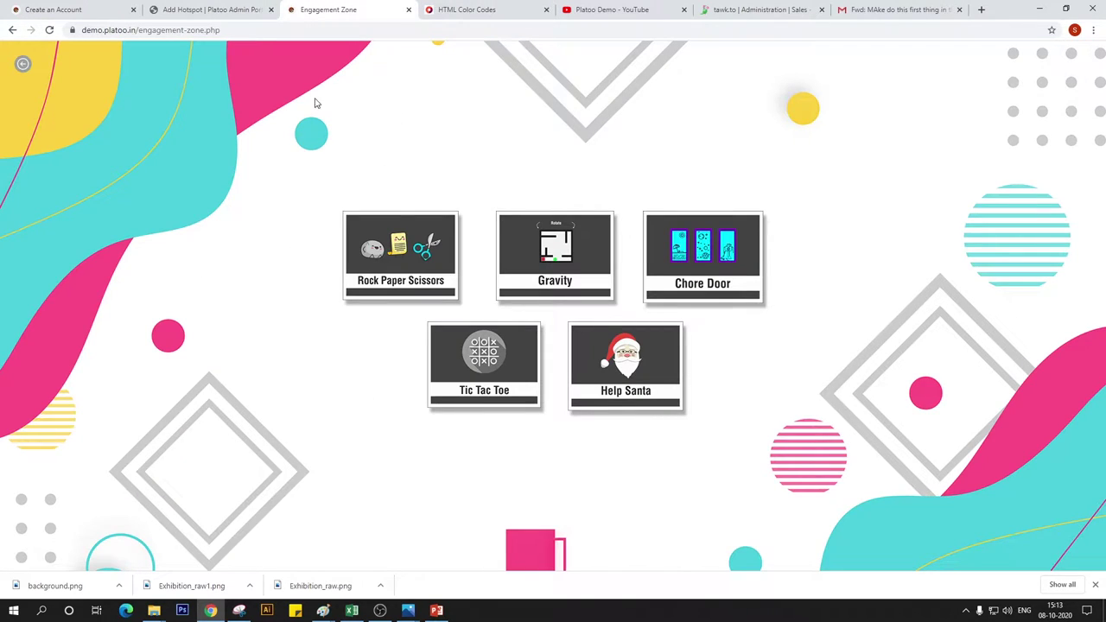
click(503, 7)
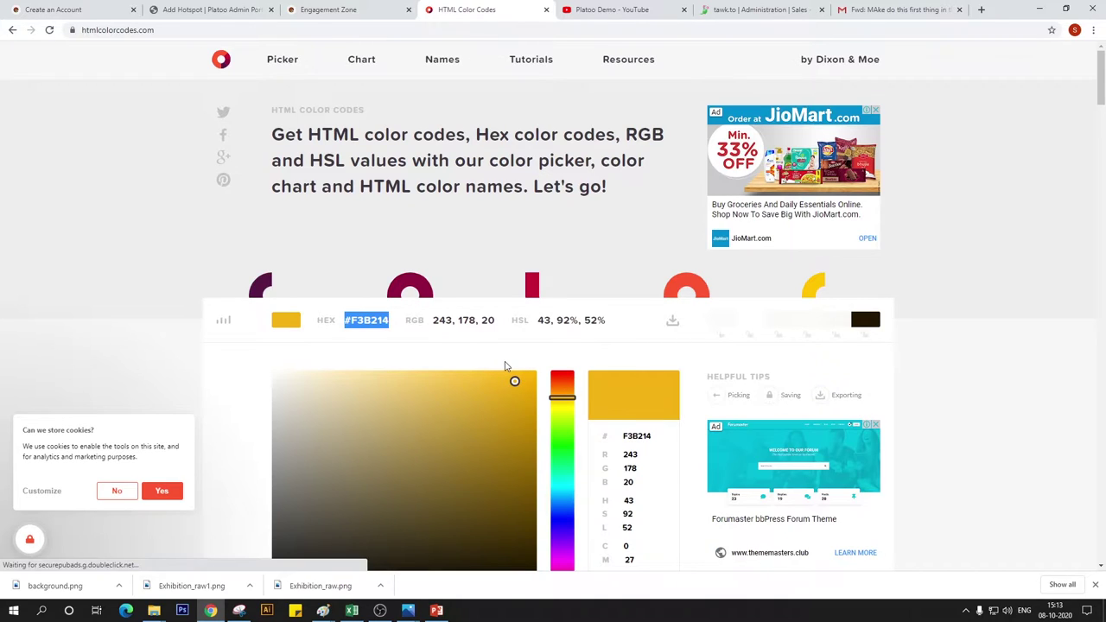
click(251, 10)
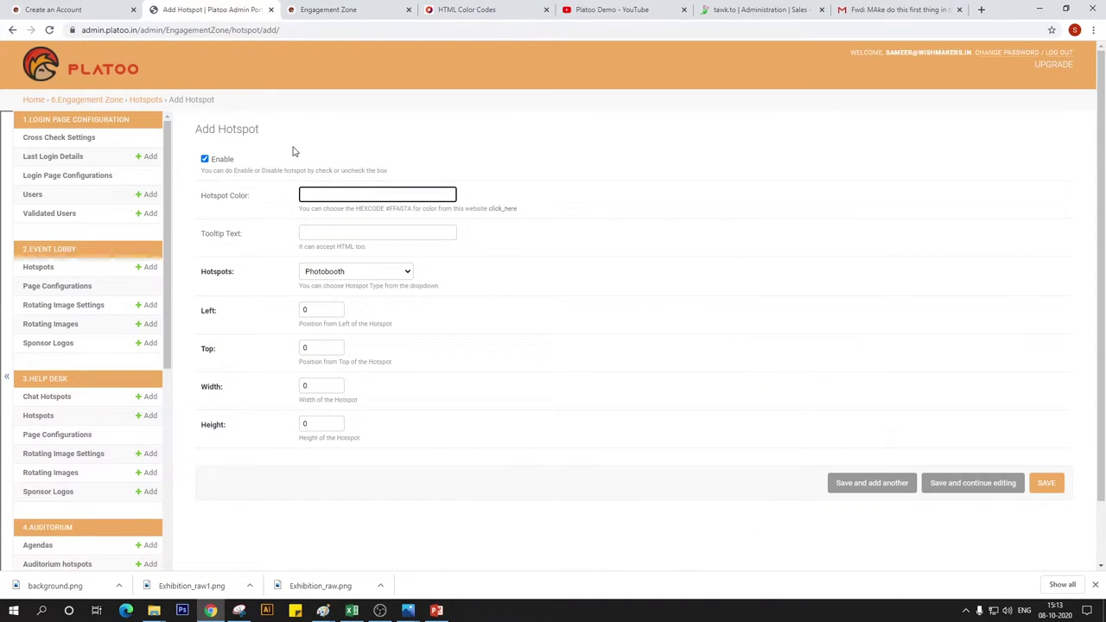
text(#F3B214)
Set the tooltip text to "Activity 1" and the hotspot type to Game - Tic Tac Toe, checking the matching card on the demo page.
click(362, 232)
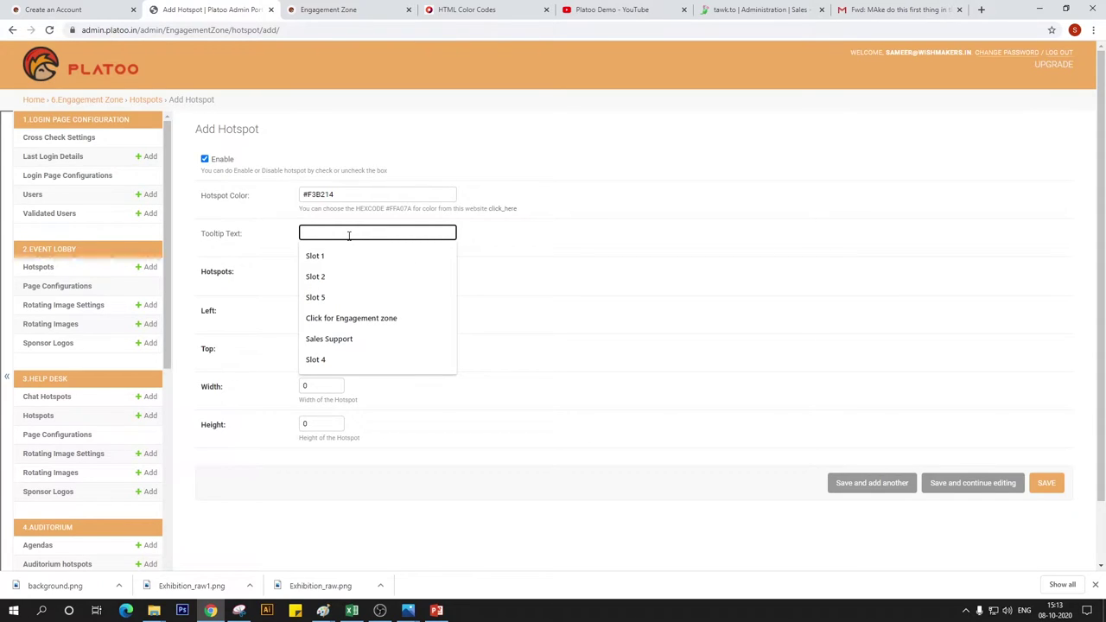
text(G)
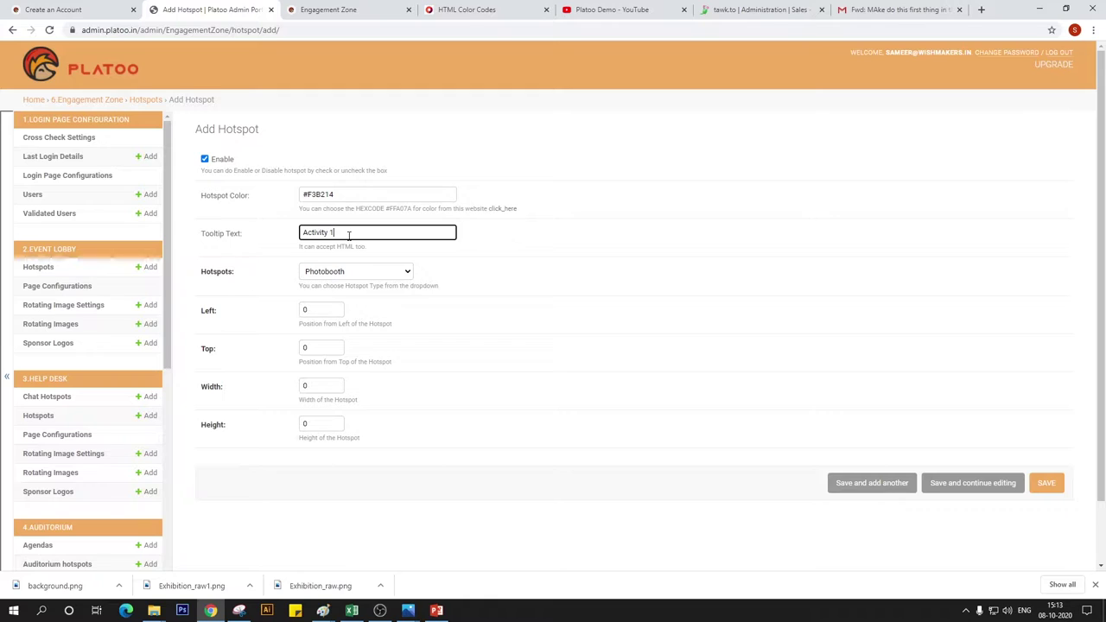
click(359, 273)
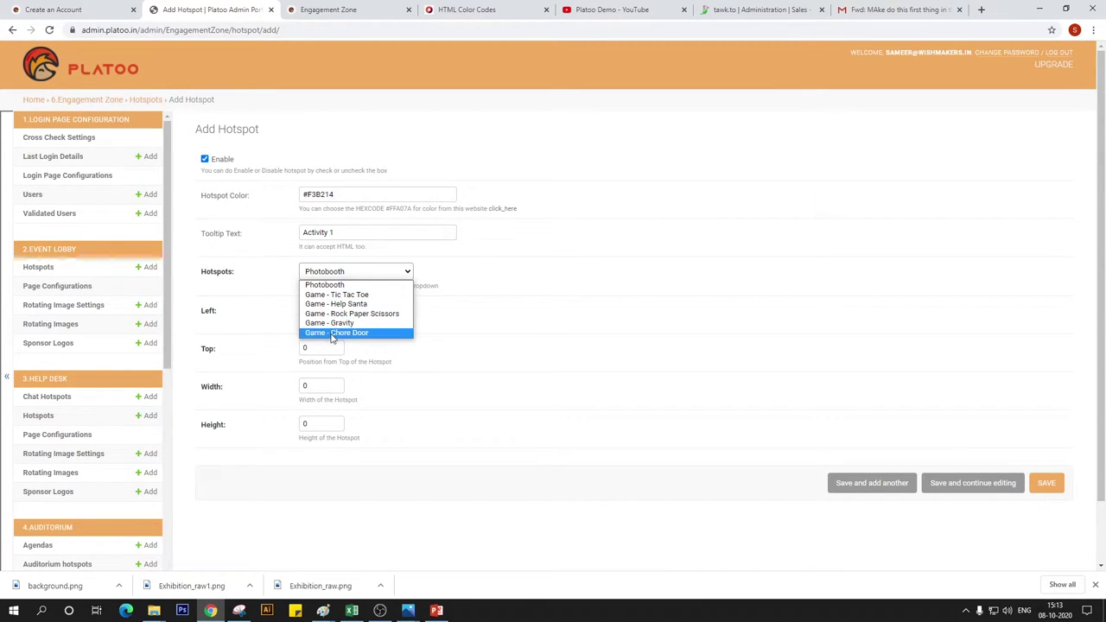
click(344, 297)
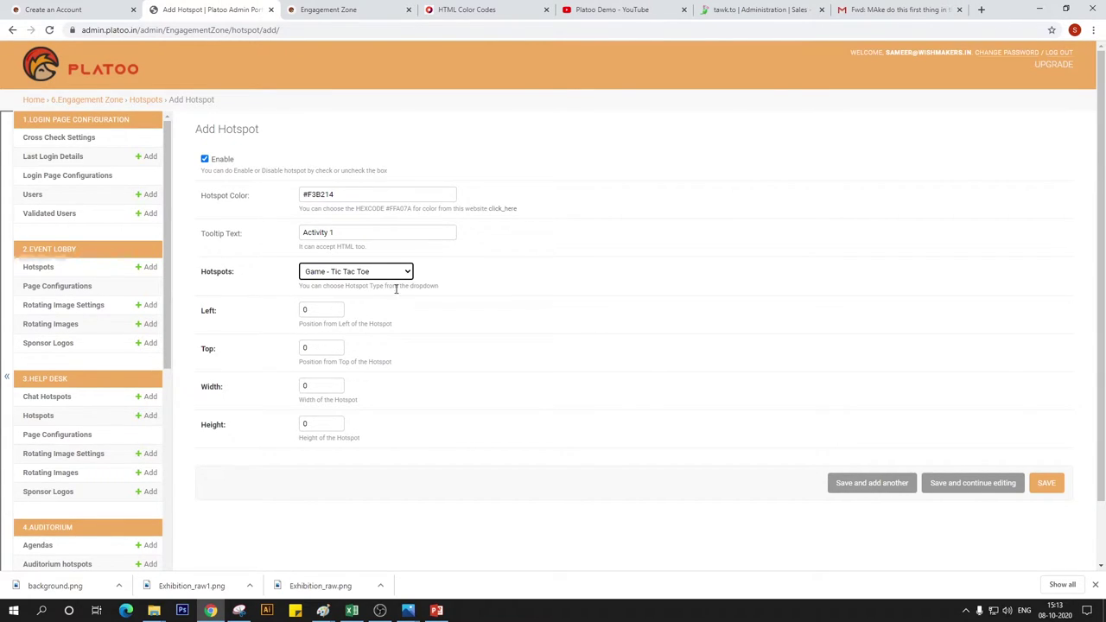
click(322, 7)
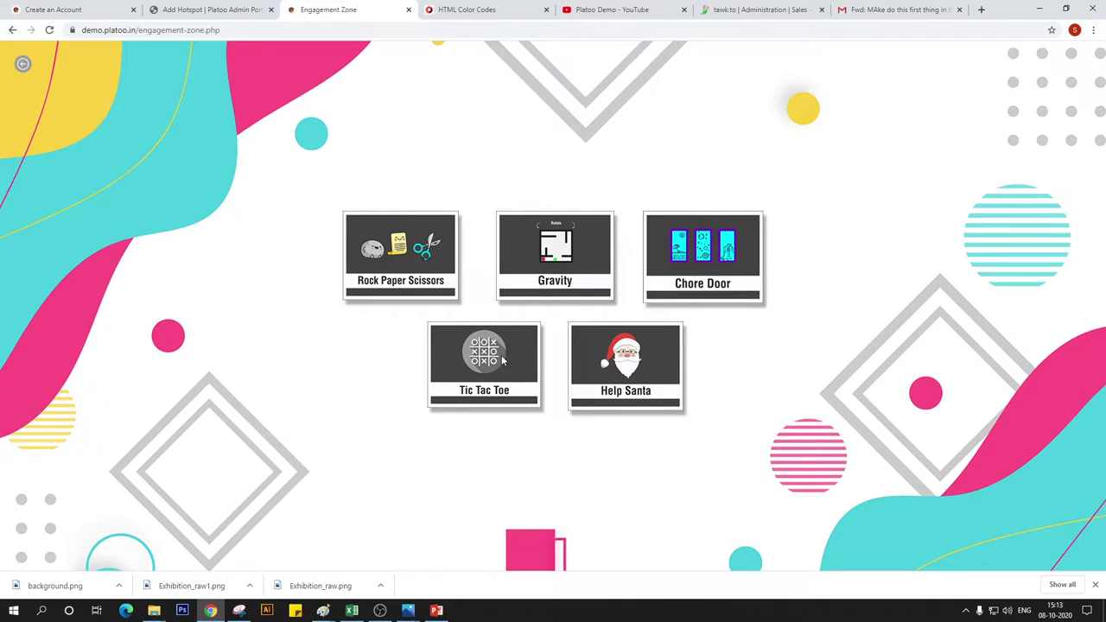
click(211, 8)
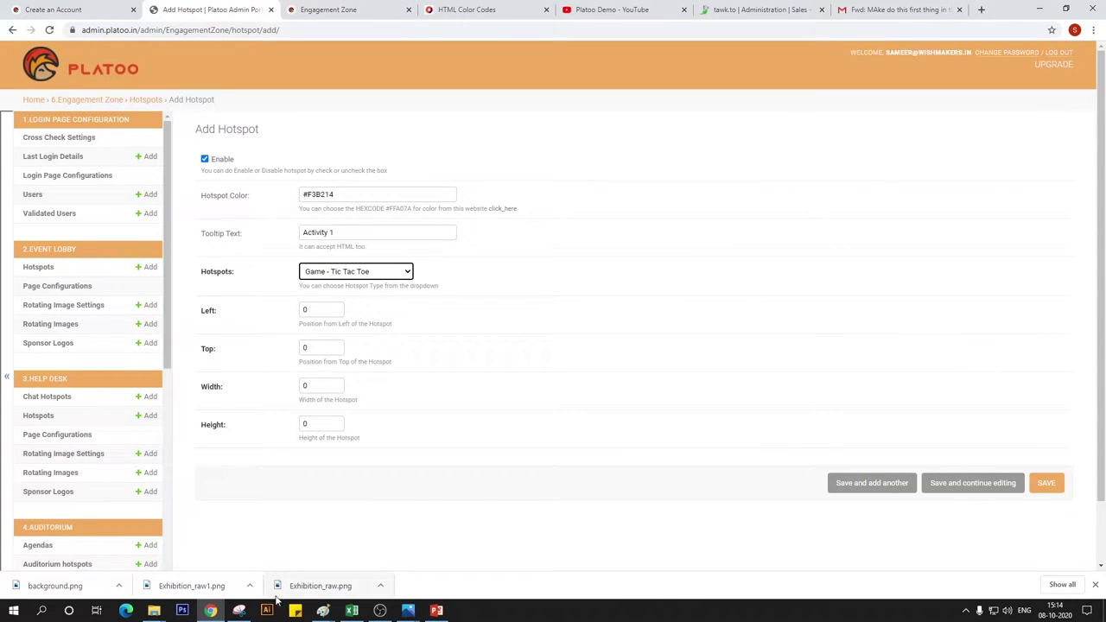
Open the background template image from the Engagement area folder in Paint and bring the game cards into view.
mouse_move(153, 610)
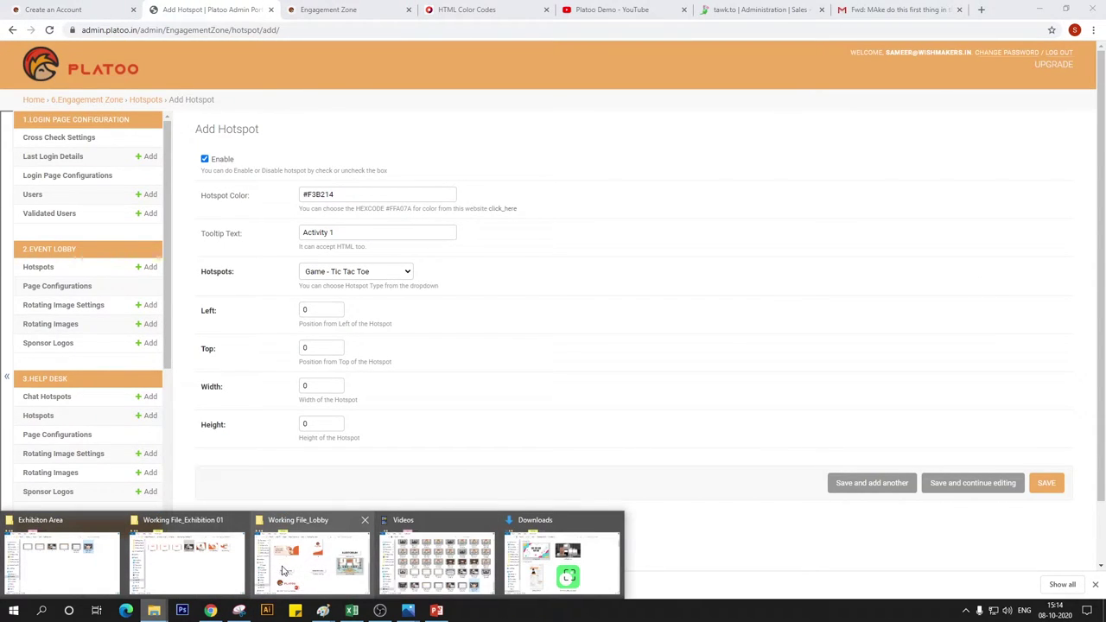
click(337, 572)
click(524, 116)
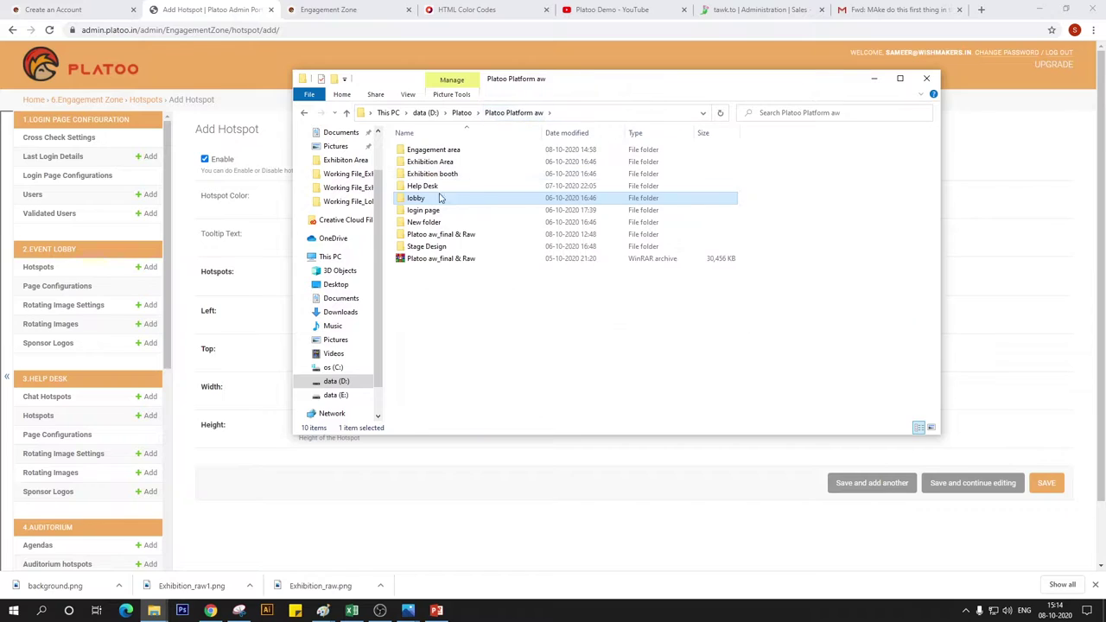
double_click(445, 150)
right_click(447, 153)
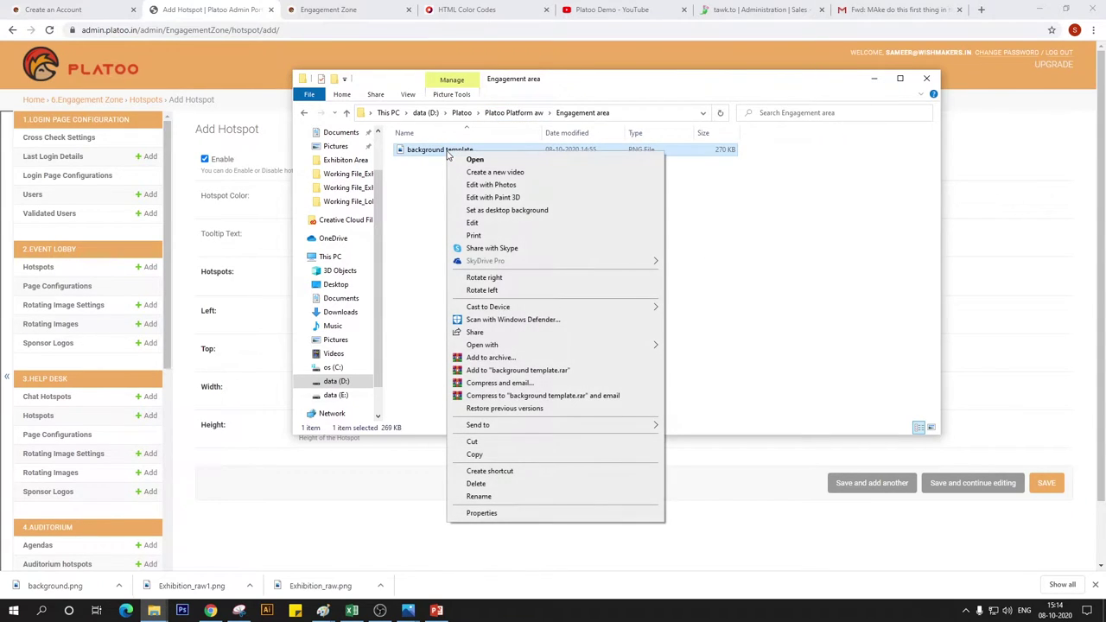
mouse_move(535, 350)
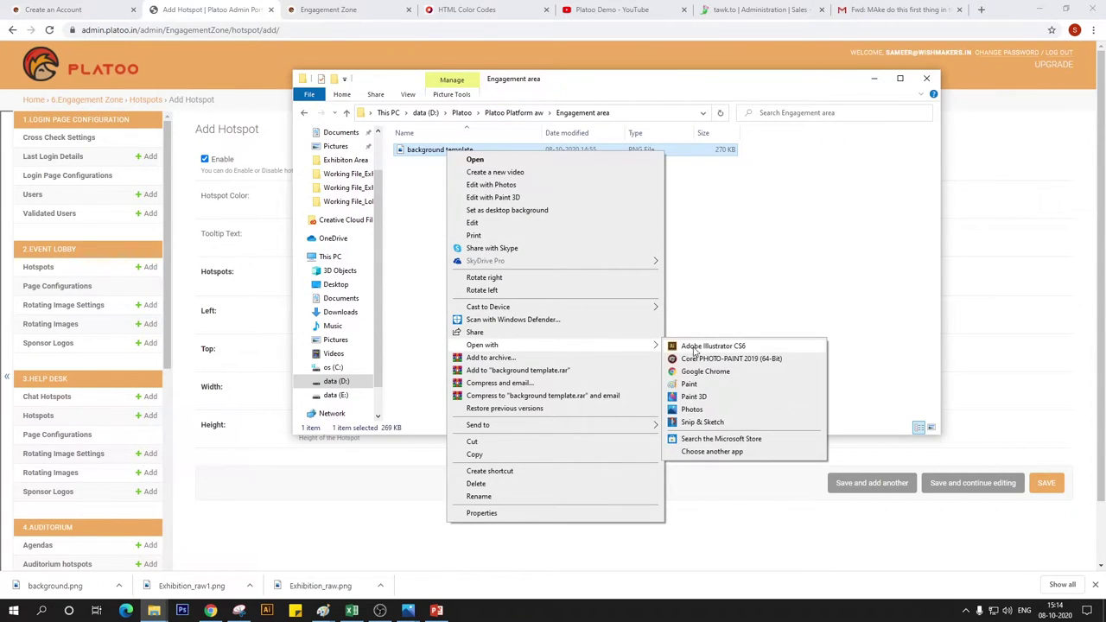
click(723, 385)
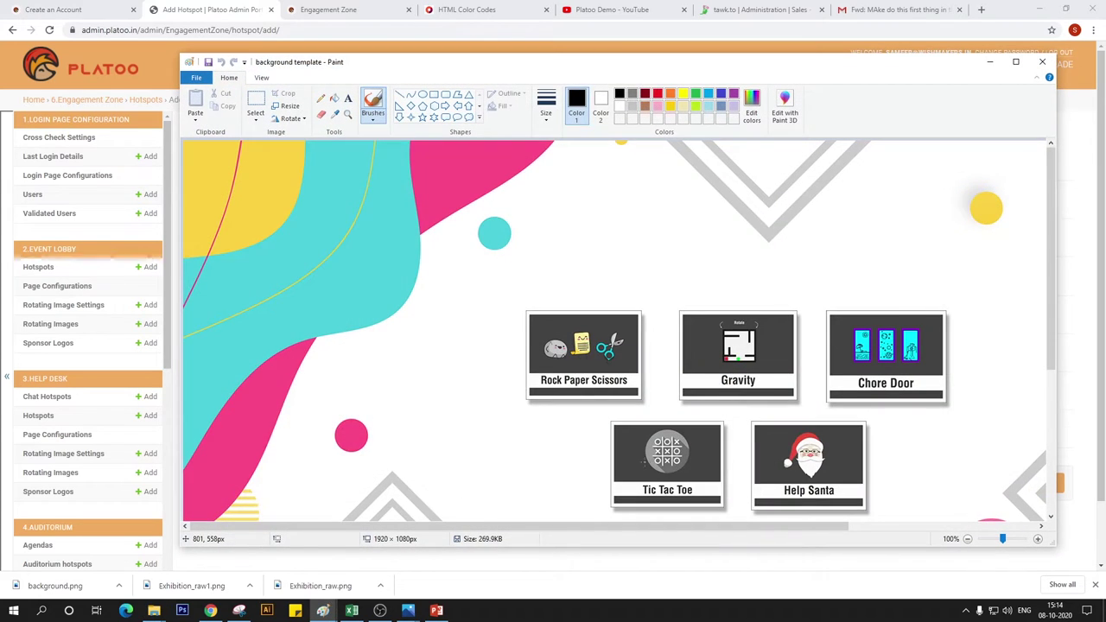
scroll(713, 386, down, 3)
scroll(605, 303, up, 2)
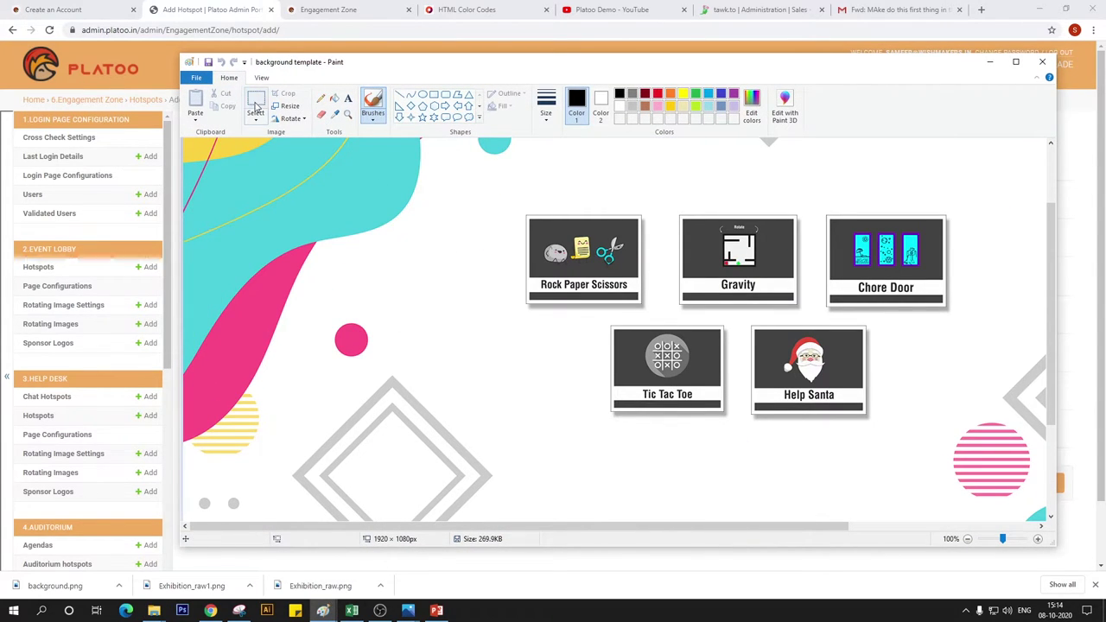
Draw a straight horizontal pencil line beneath the Tic Tac Toe and Help Santa cards as a position guide.
click(256, 104)
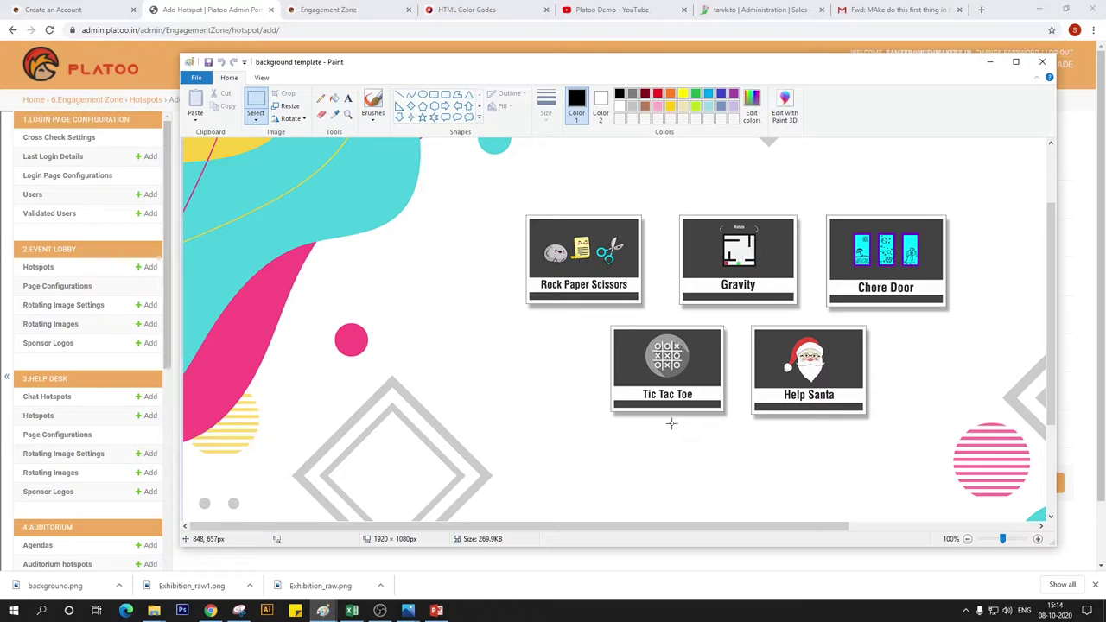
drag(669, 434, 849, 434)
click(321, 98)
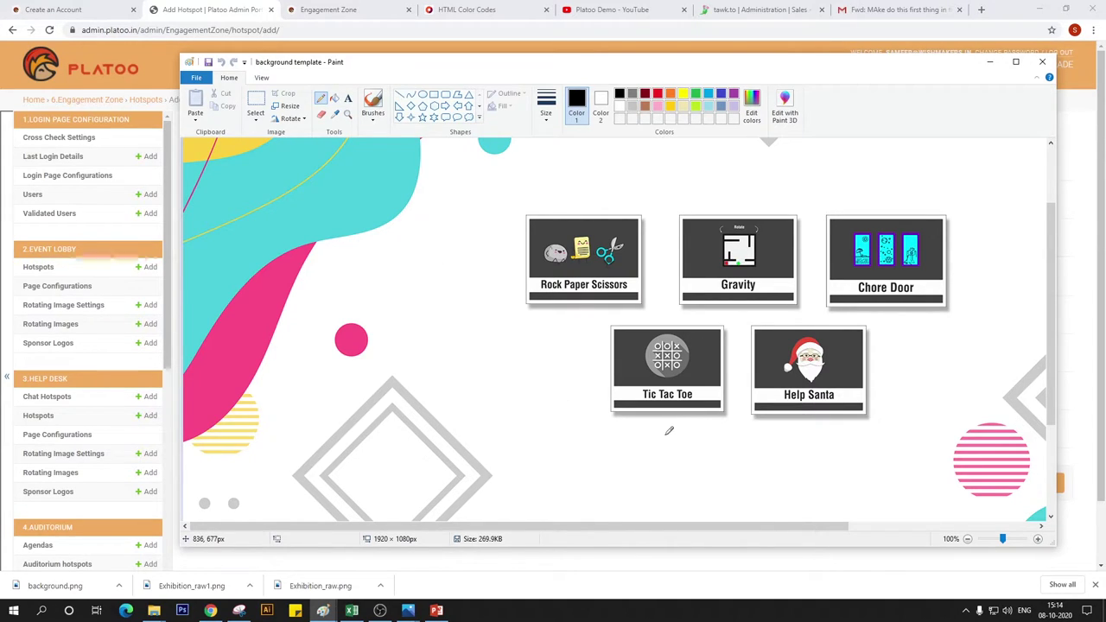
drag(665, 434, 815, 434)
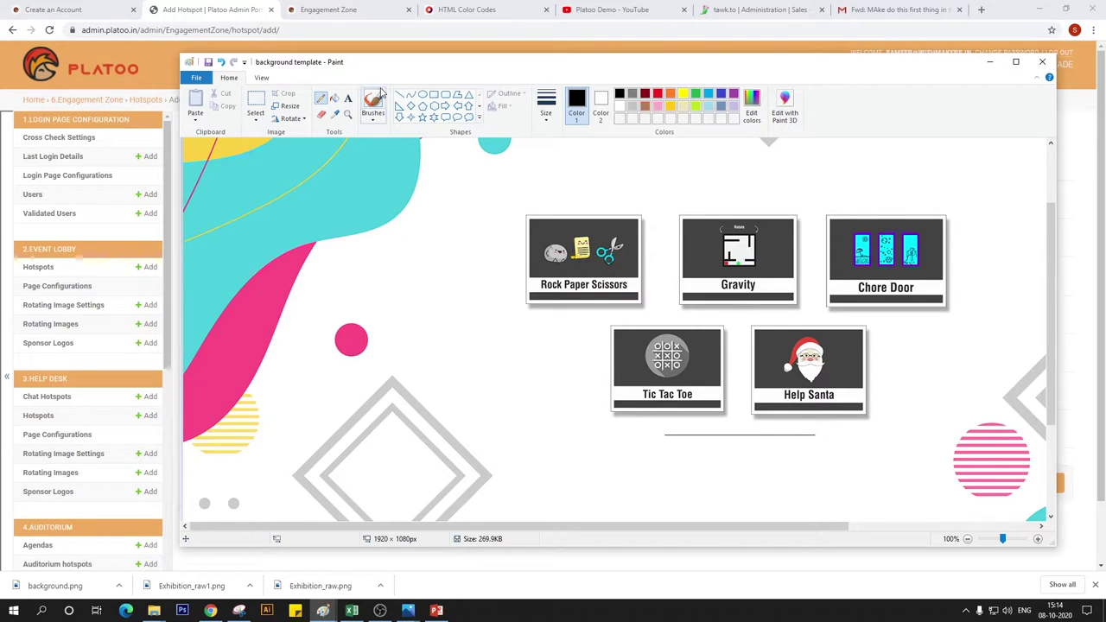
Read the pixel position of the guide line's start below the Tic Tac Toe card and set the hotspot's Left to 837 and Top to 677.
click(255, 102)
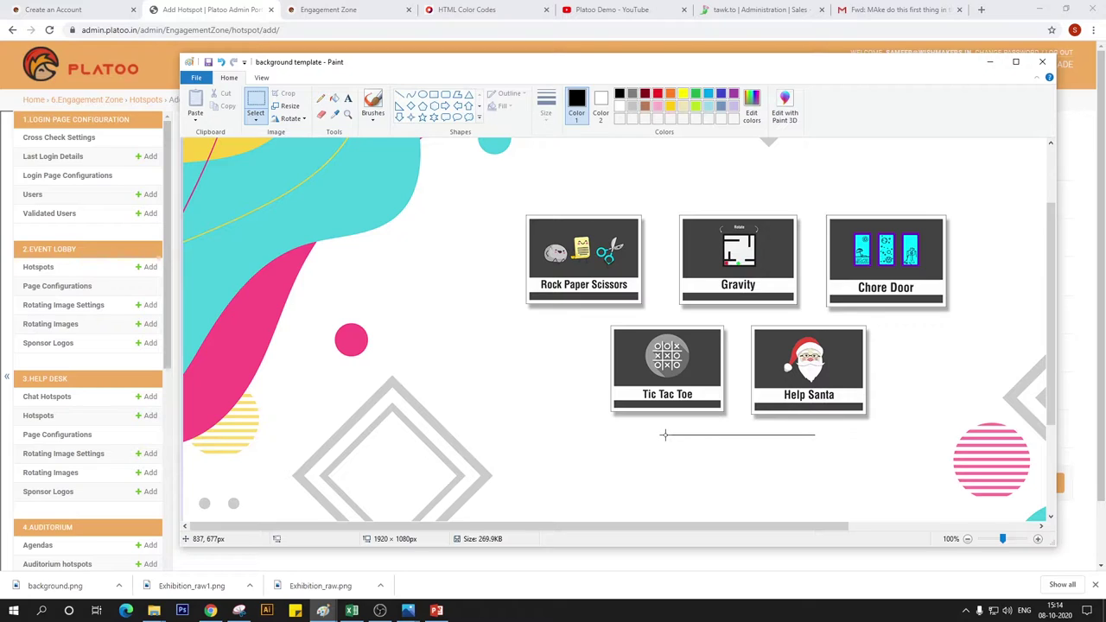
click(238, 10)
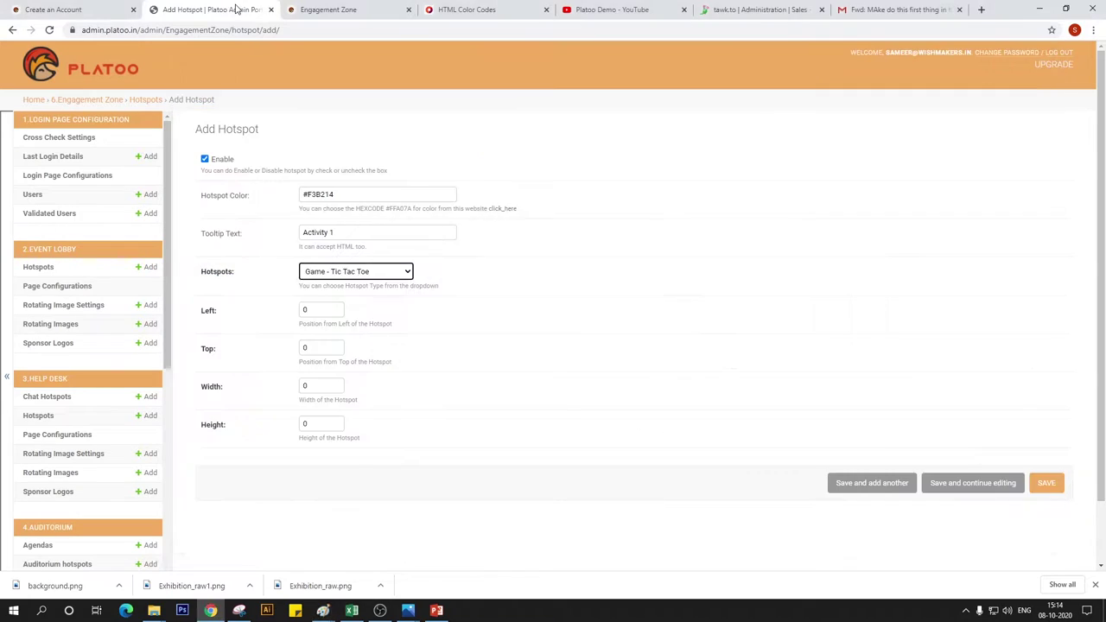
double_click(312, 309)
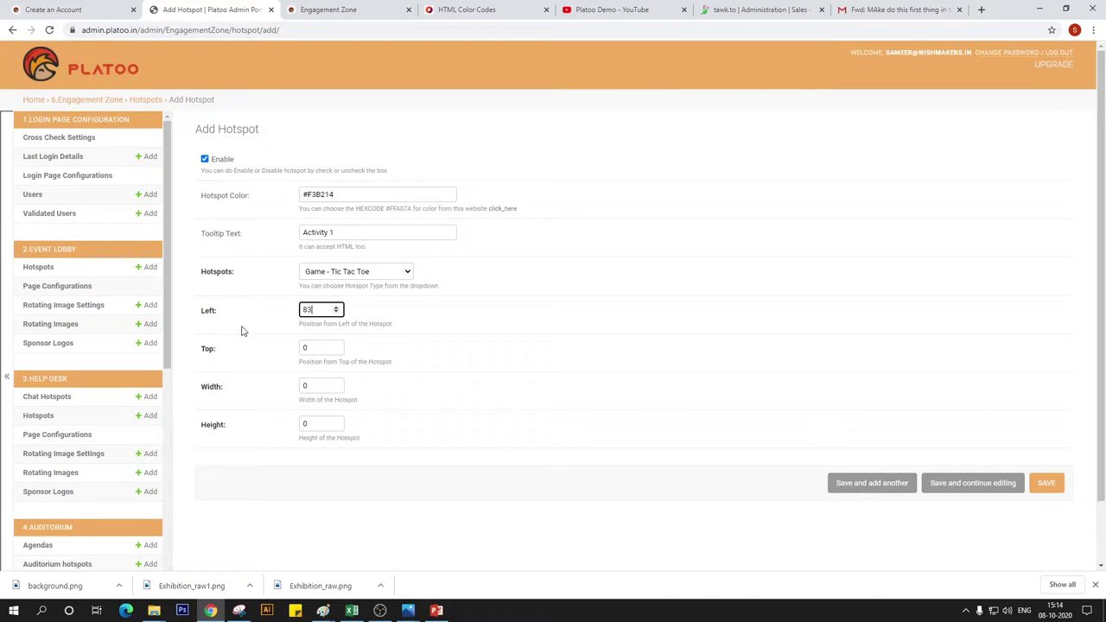
key(Tab)
text(677)
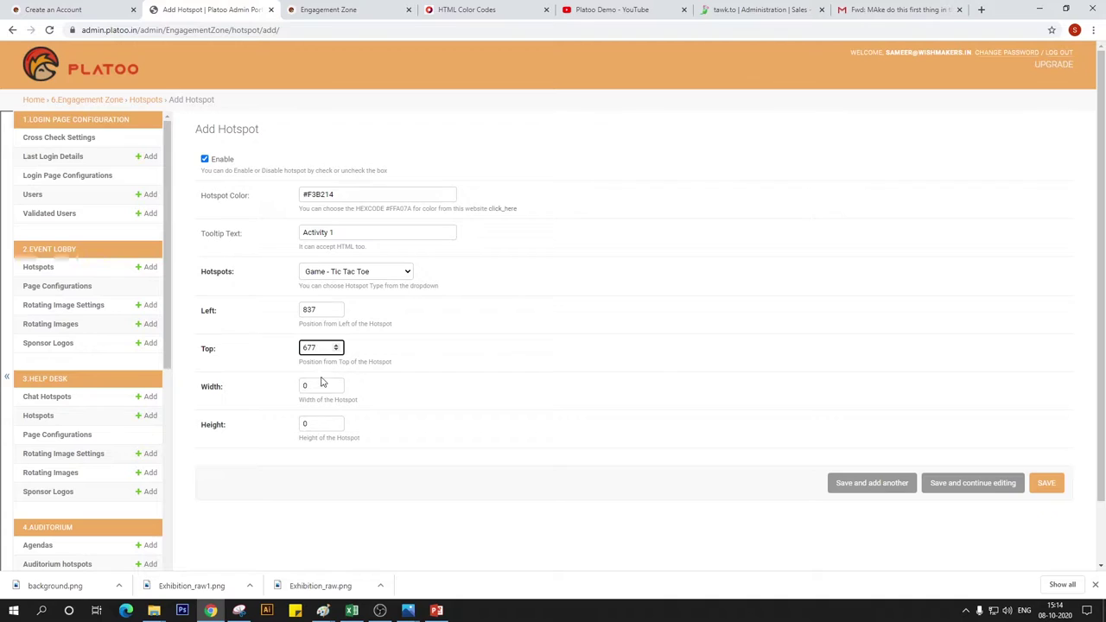
Set the Tic Tac Toe hotspot's width and height to 20 each and save the hotspot.
key(Tab)
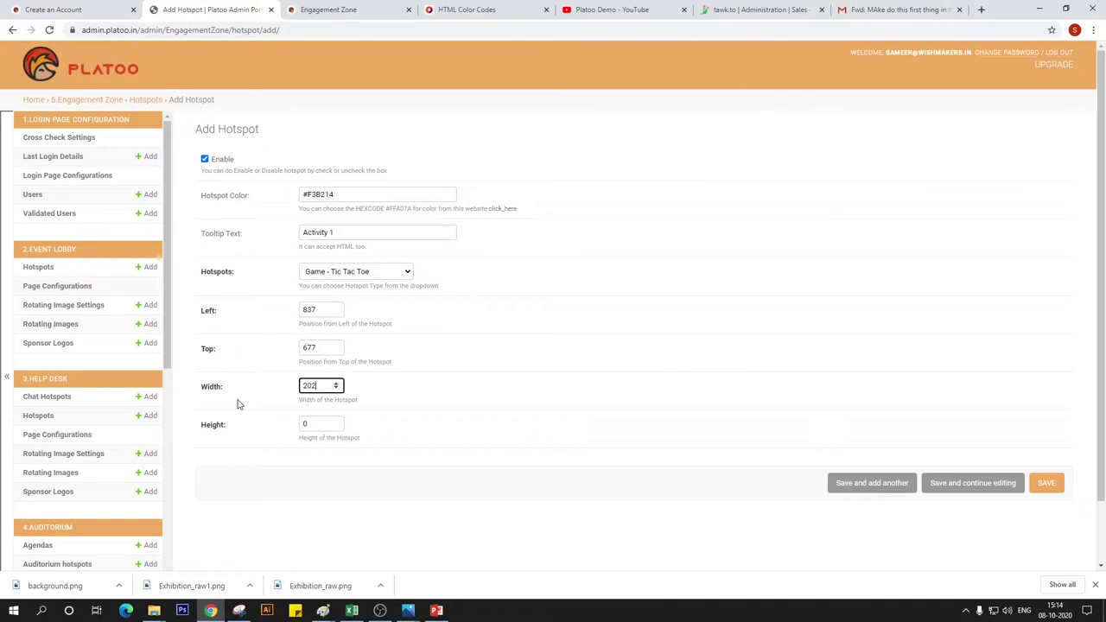
key(Tab)
text(2)
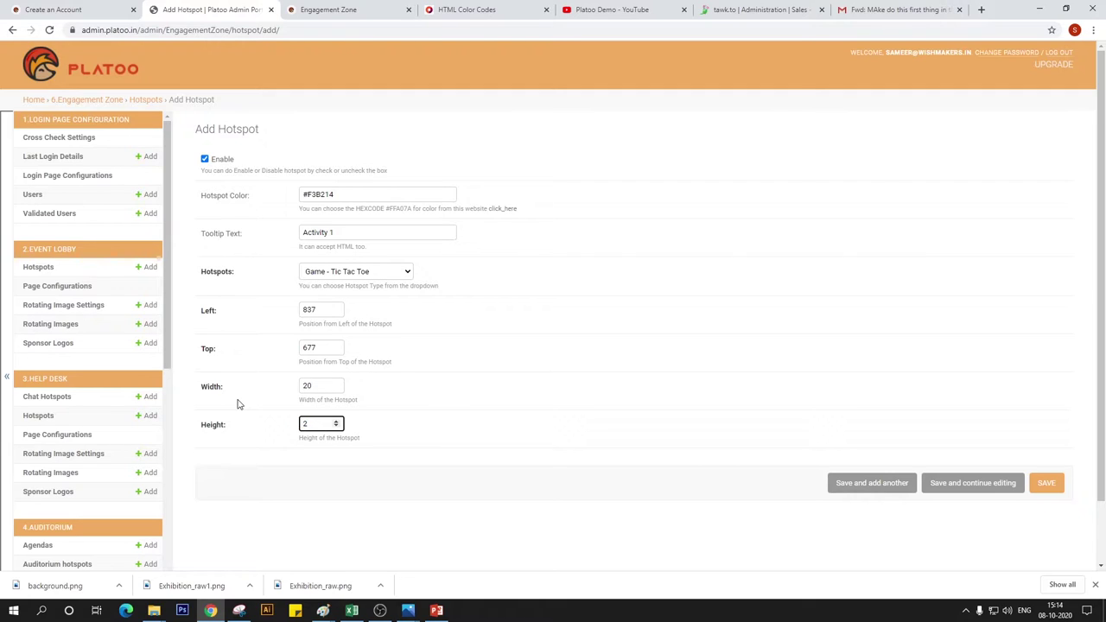
text(0)
click(1040, 487)
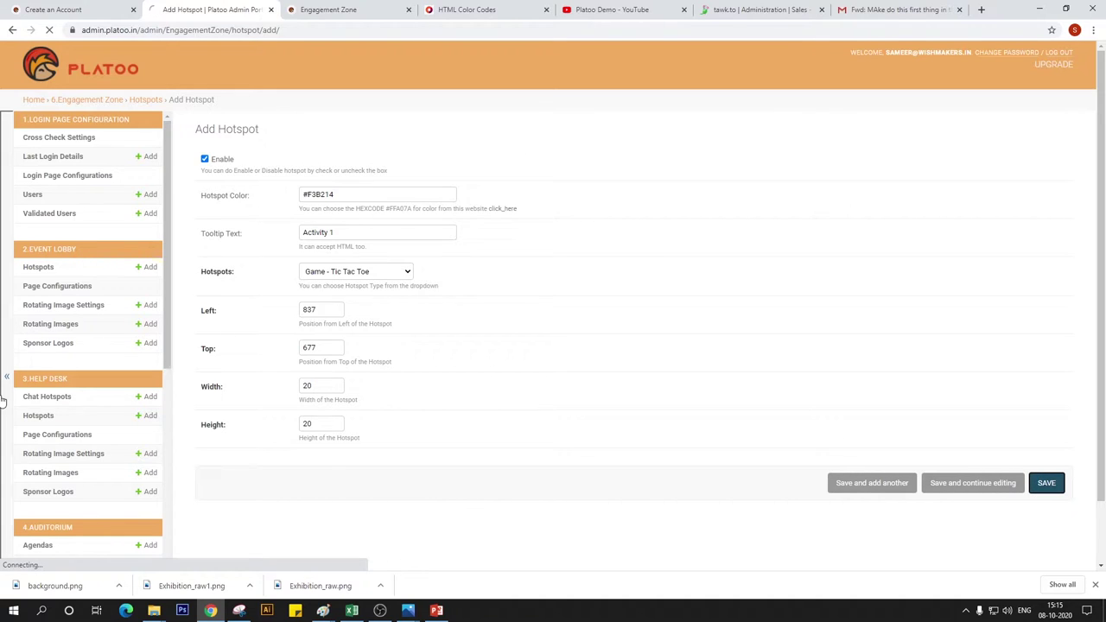
Reload the demo Engagement Zone page and test the new hotspot by launching the Tic Tac Toe game through it.
click(341, 9)
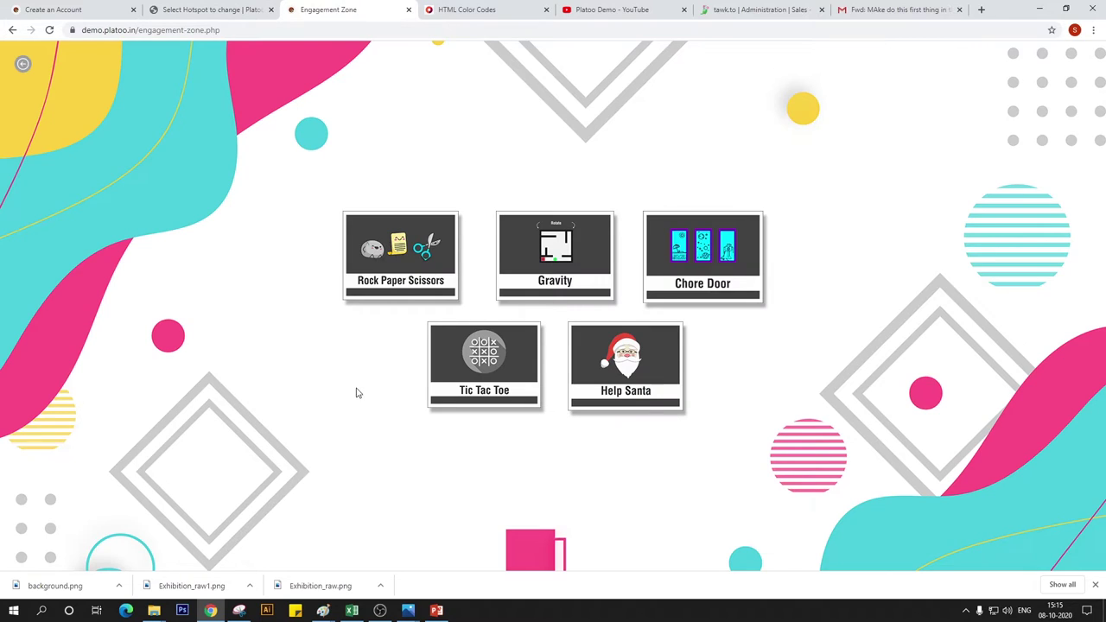
click(49, 30)
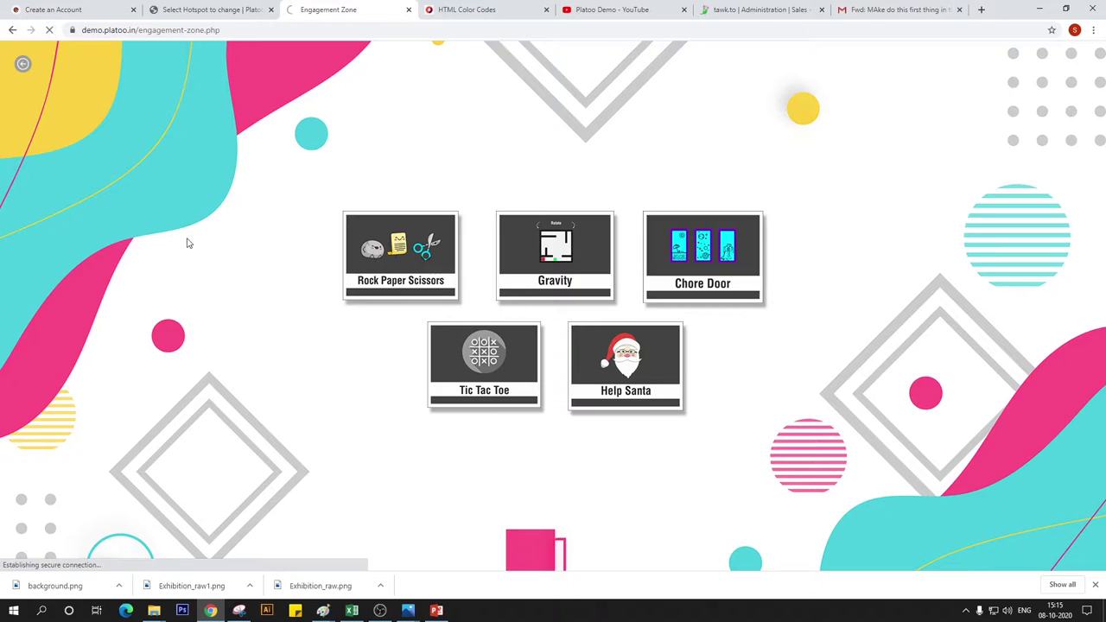
click(493, 442)
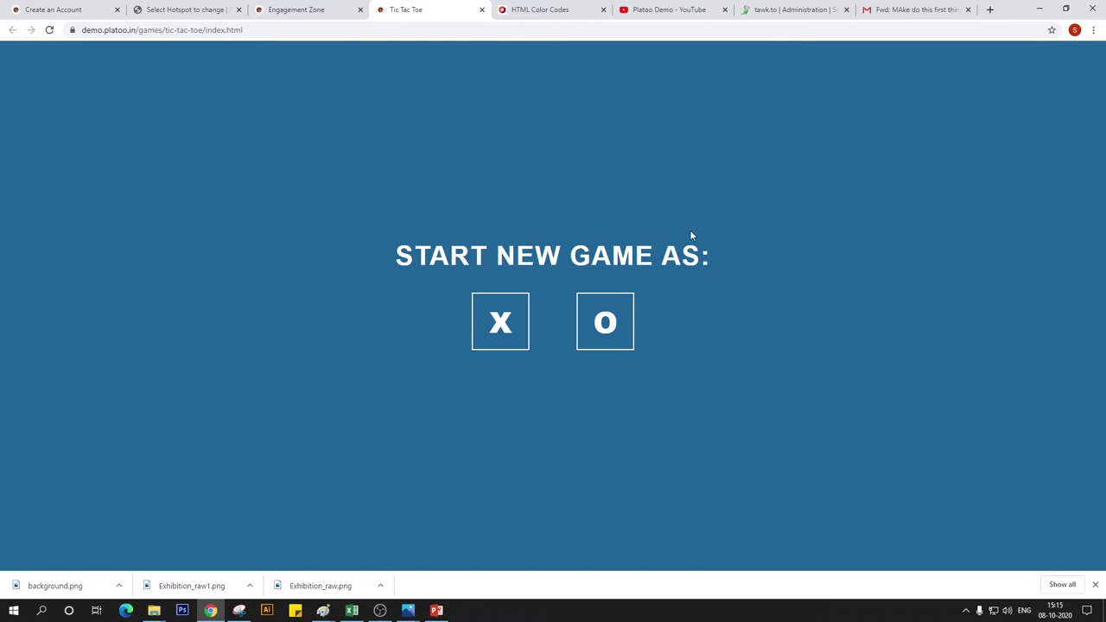
Play a full test round of Tic Tac Toe as X and dismiss the result message.
click(500, 341)
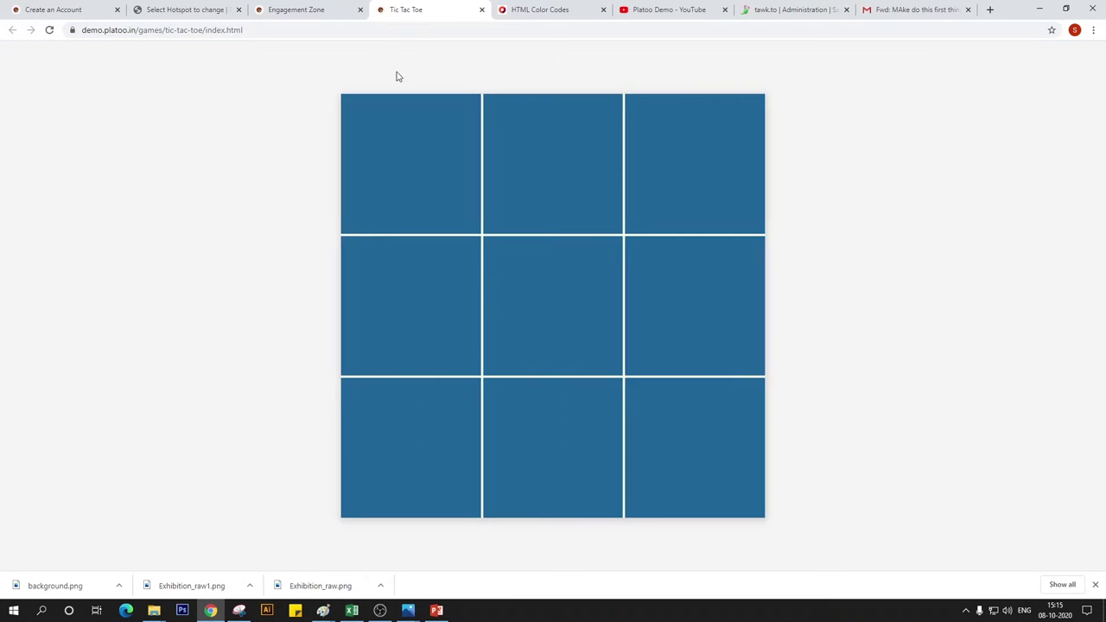
click(406, 194)
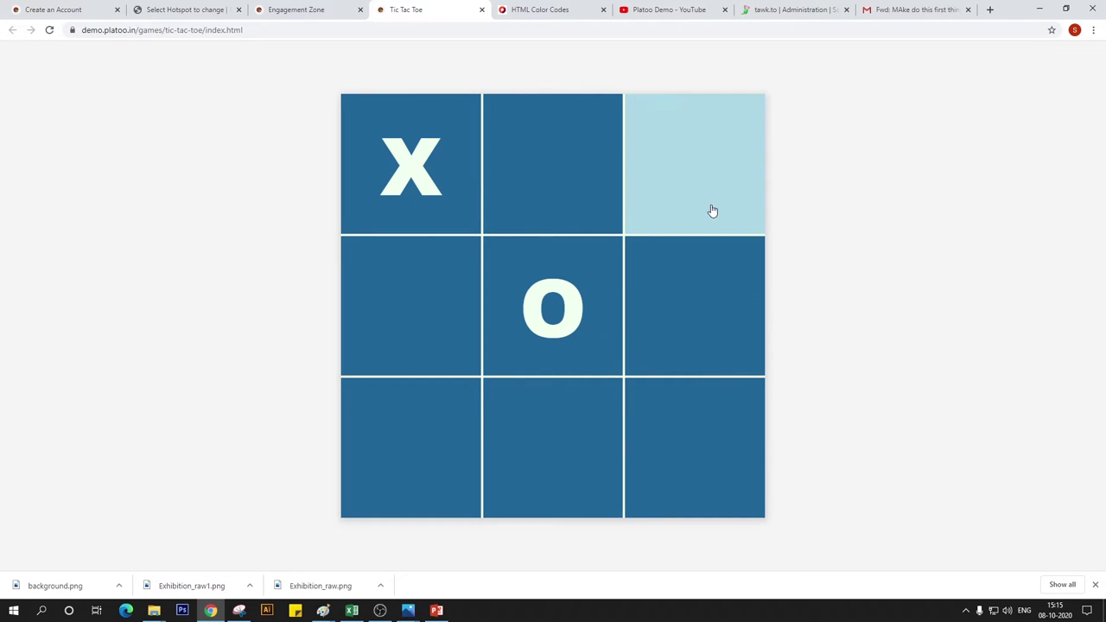
click(664, 432)
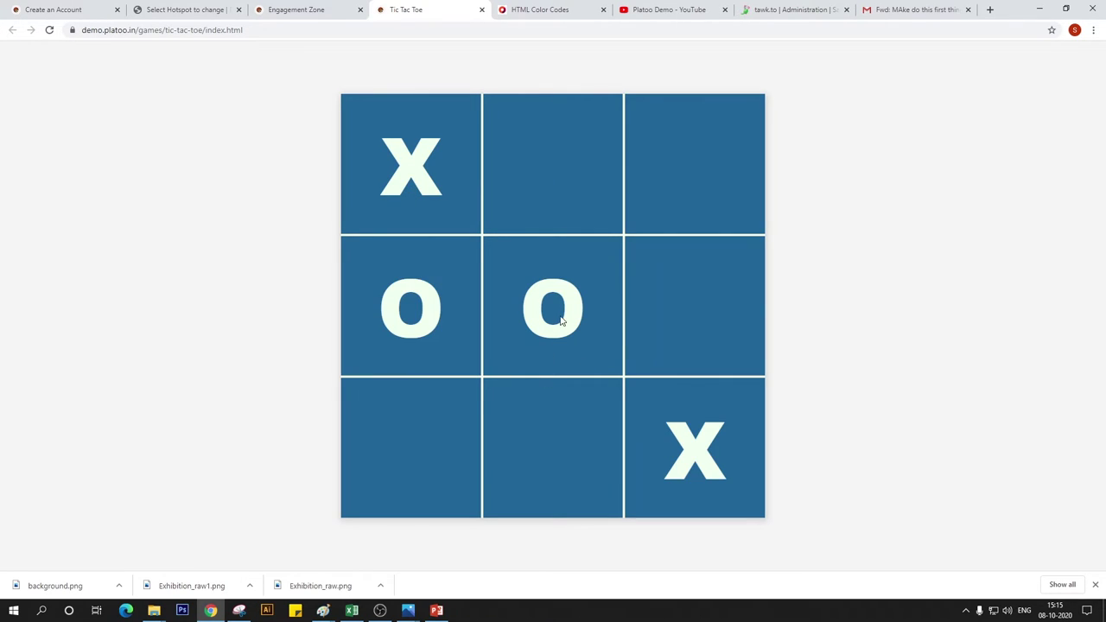
click(648, 321)
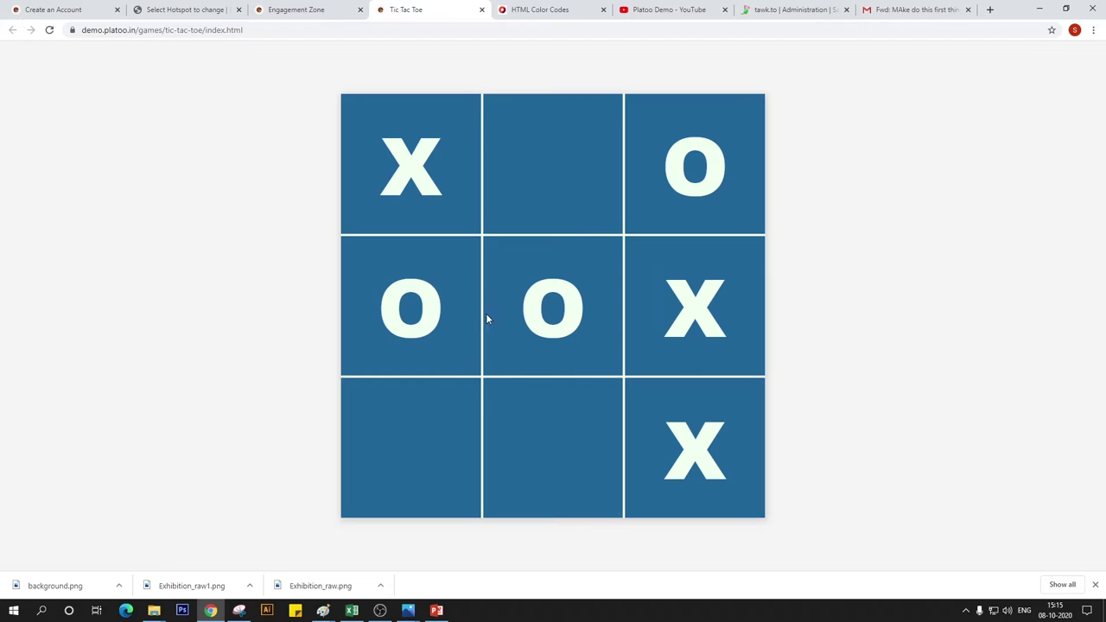
click(462, 440)
click(503, 208)
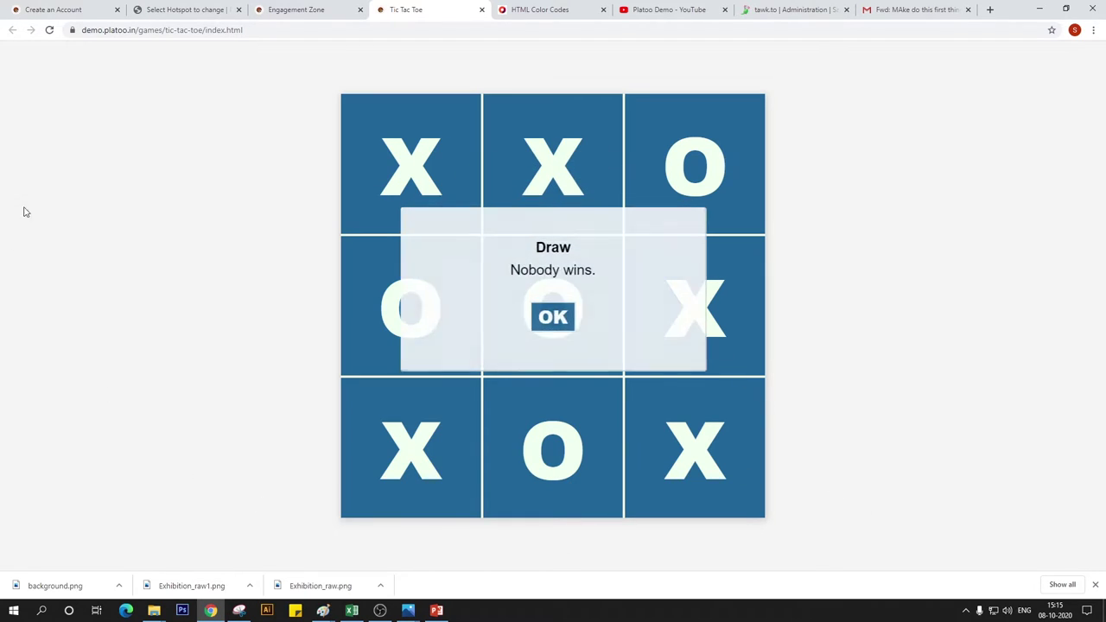
click(552, 327)
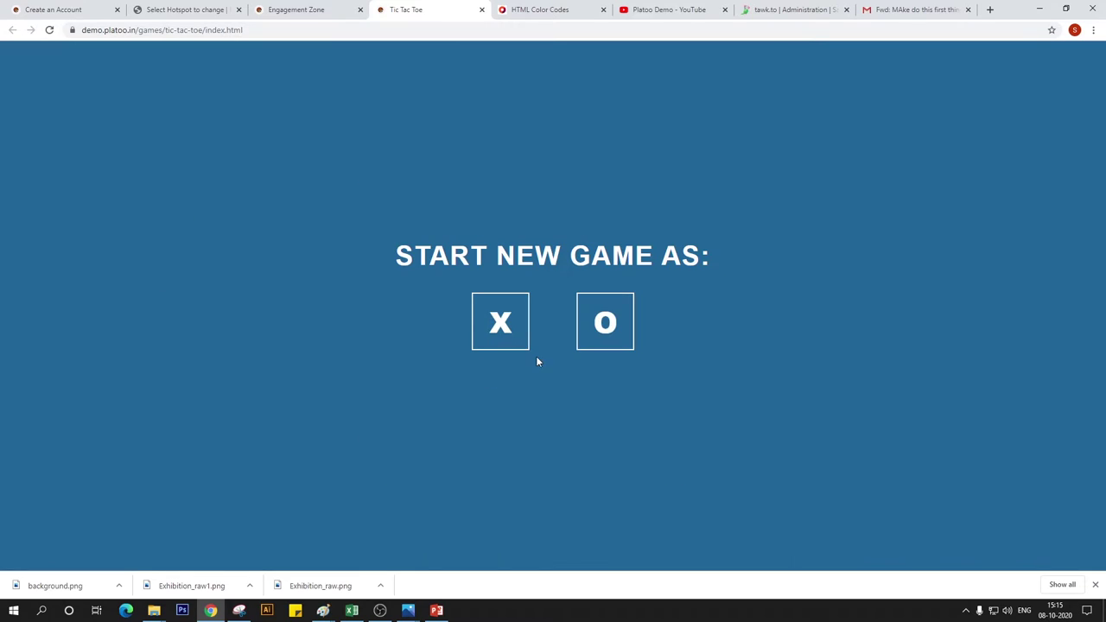
Play a second Tic Tac Toe test round as O, dismiss the result and close the game page.
click(593, 343)
click(389, 210)
click(661, 452)
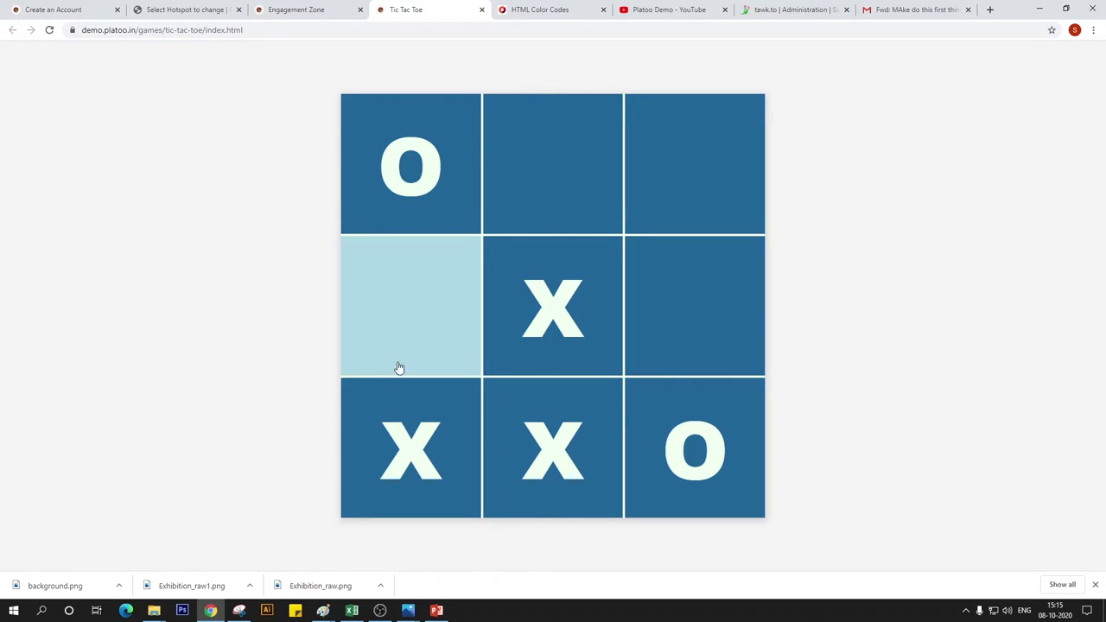
click(671, 193)
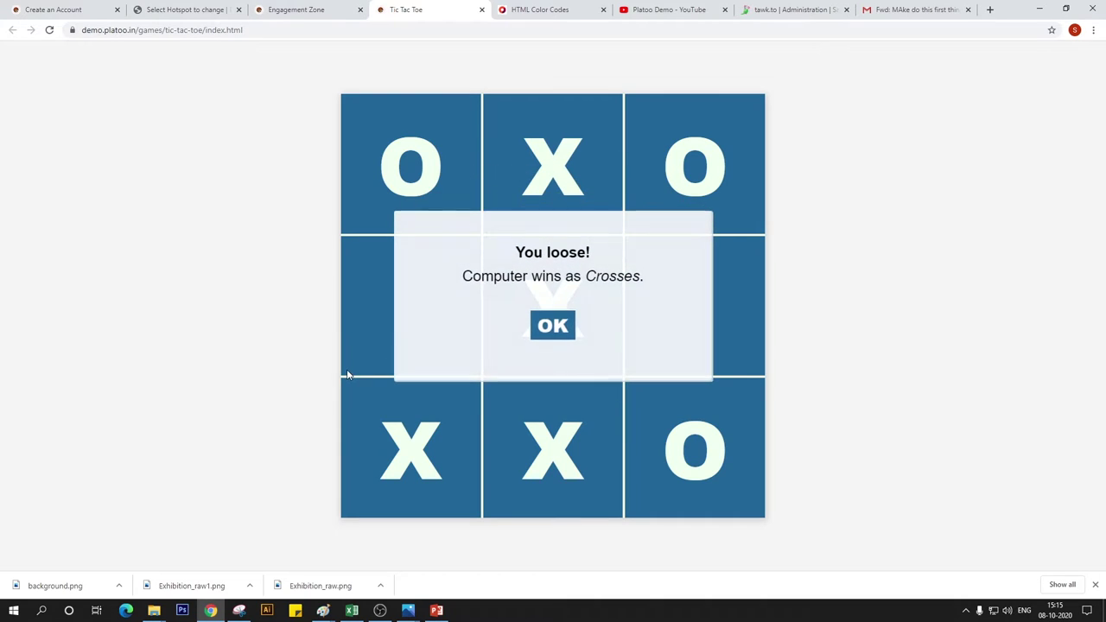
click(557, 324)
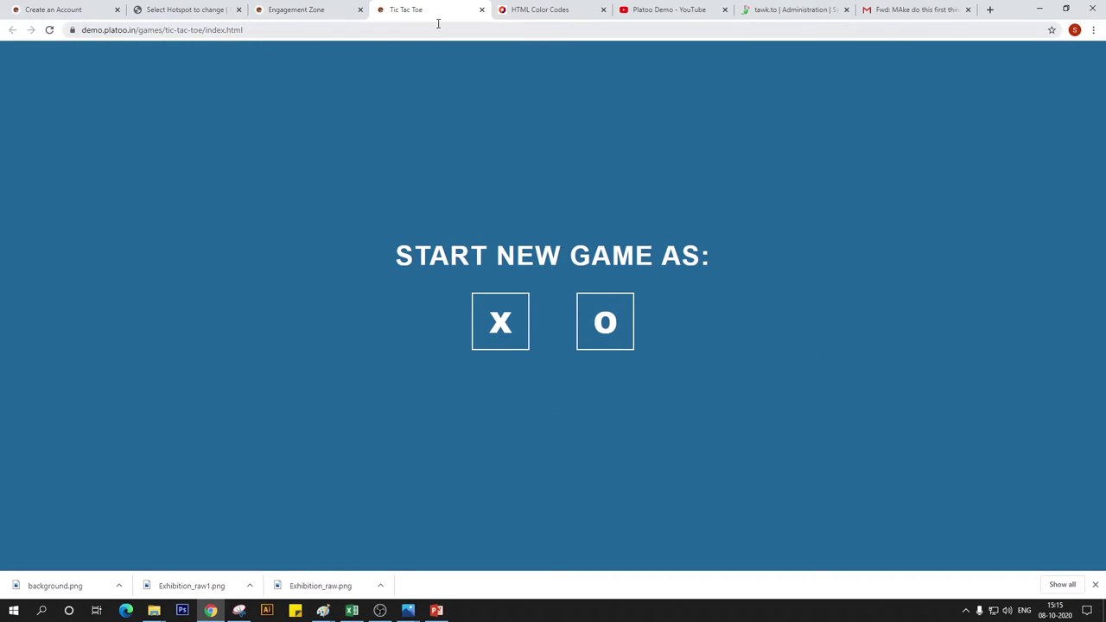
click(481, 10)
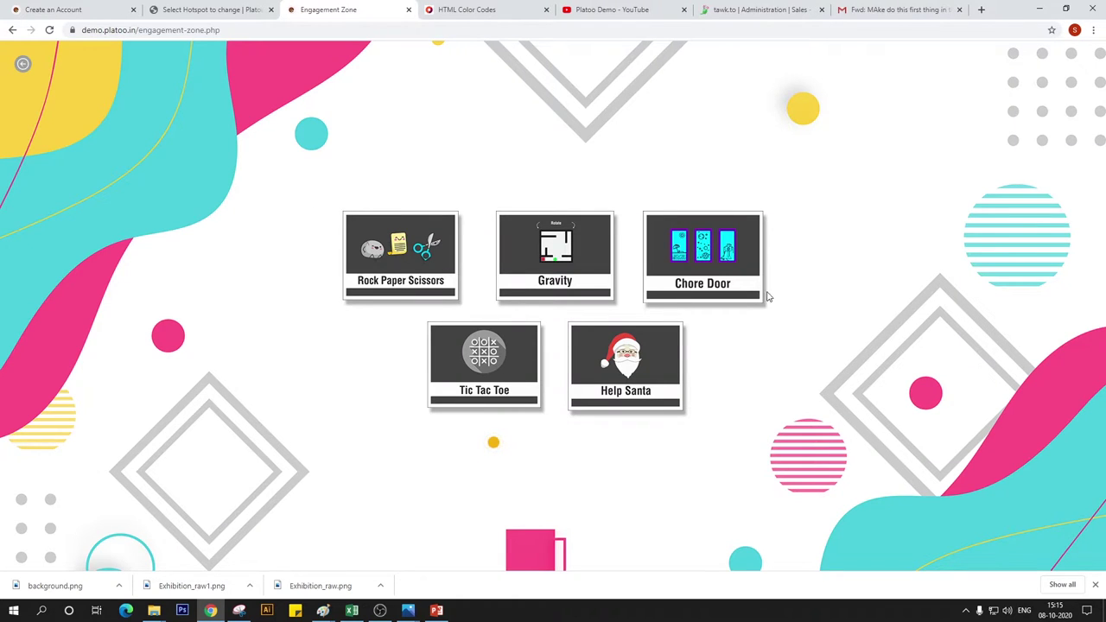
Start a new Engagement Zone hotspot in the admin site, assign it to Game - Help Santa and enable it.
click(197, 9)
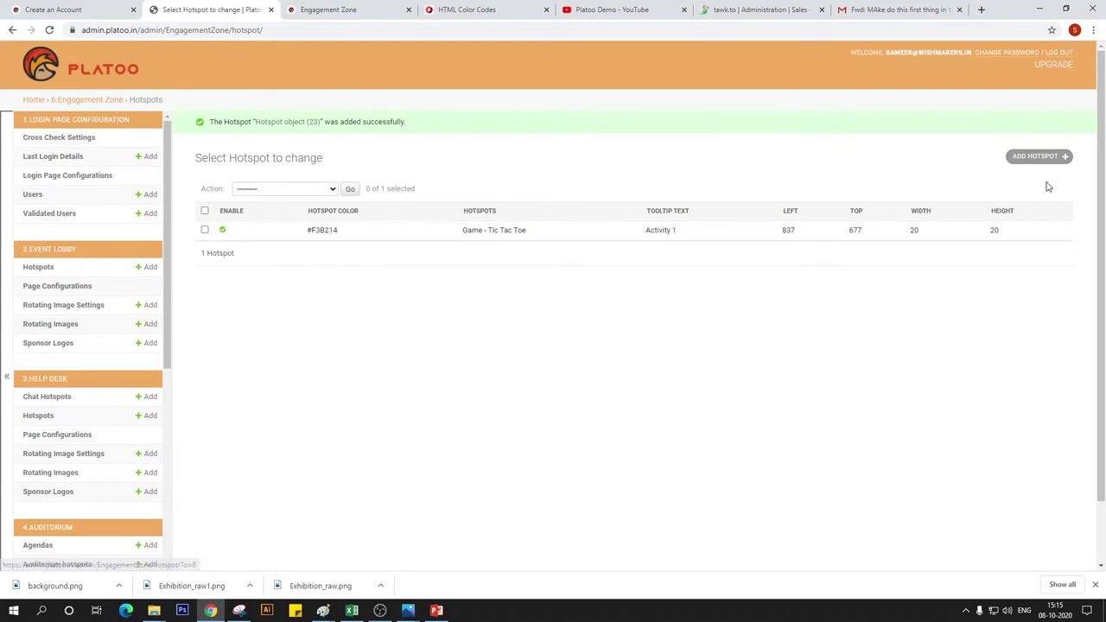
click(1040, 158)
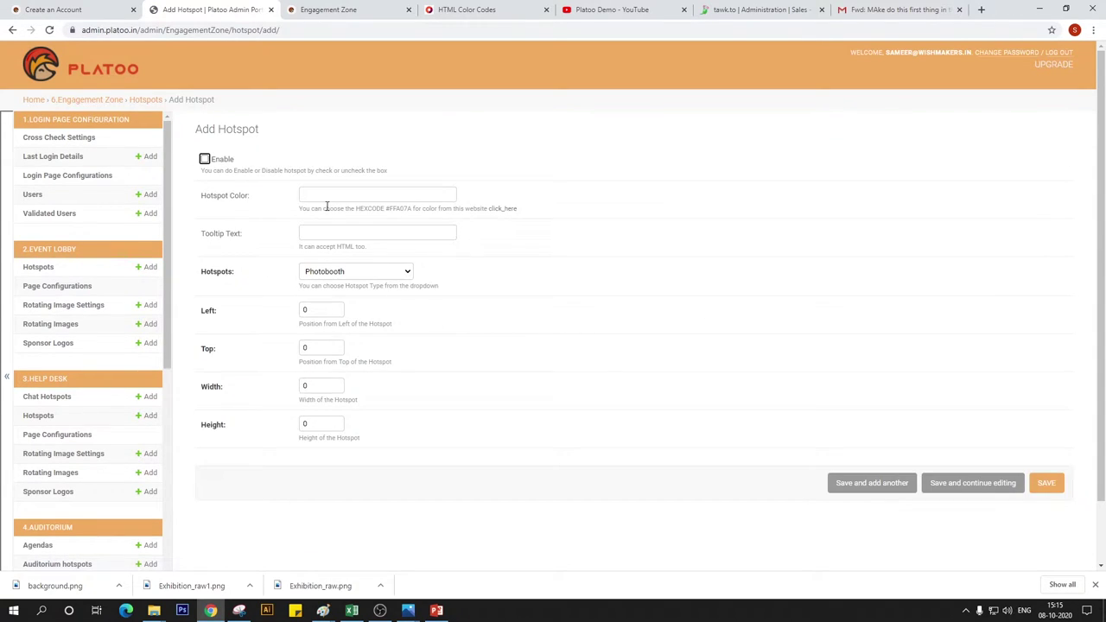
click(356, 271)
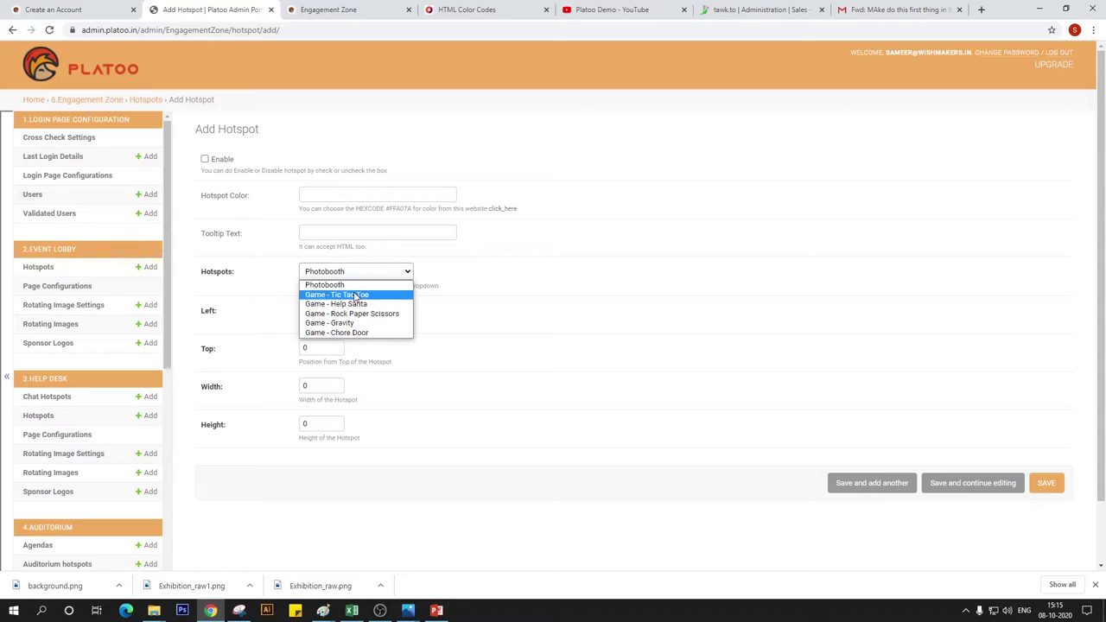
click(358, 305)
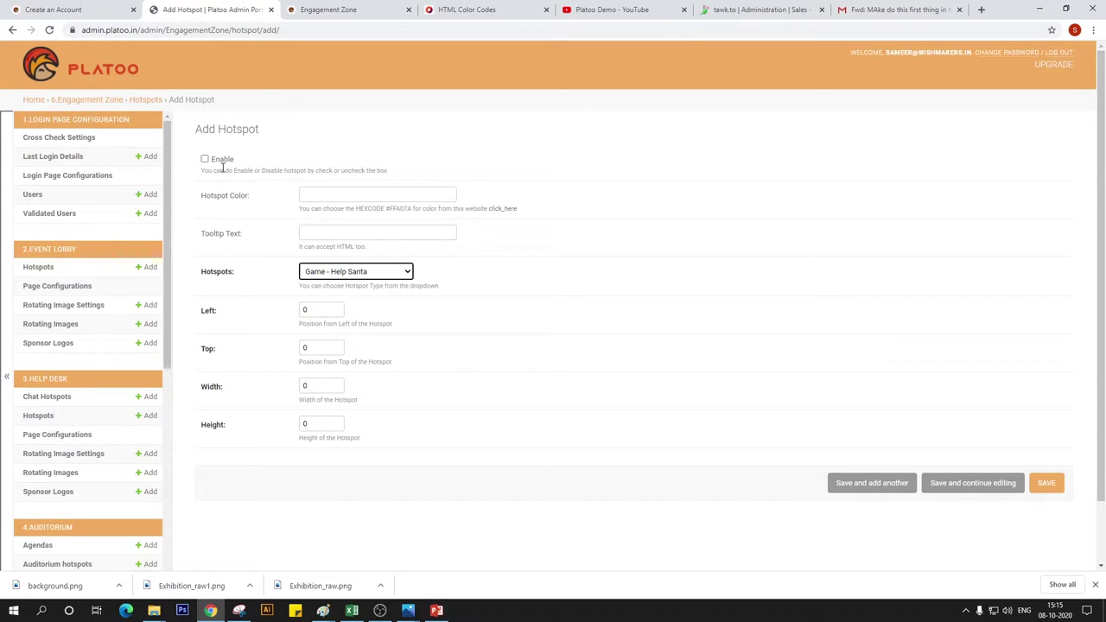
click(204, 160)
Set the Help Santa hotspot's color to #F3B214, the hex code selected on the HTML Color Codes page.
click(328, 191)
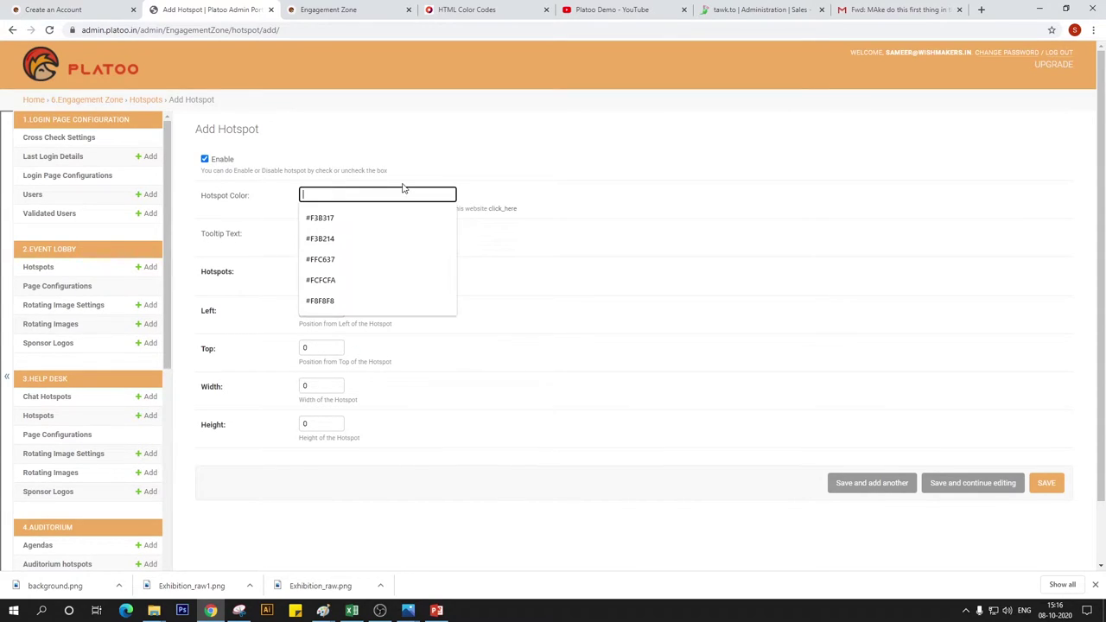
click(356, 8)
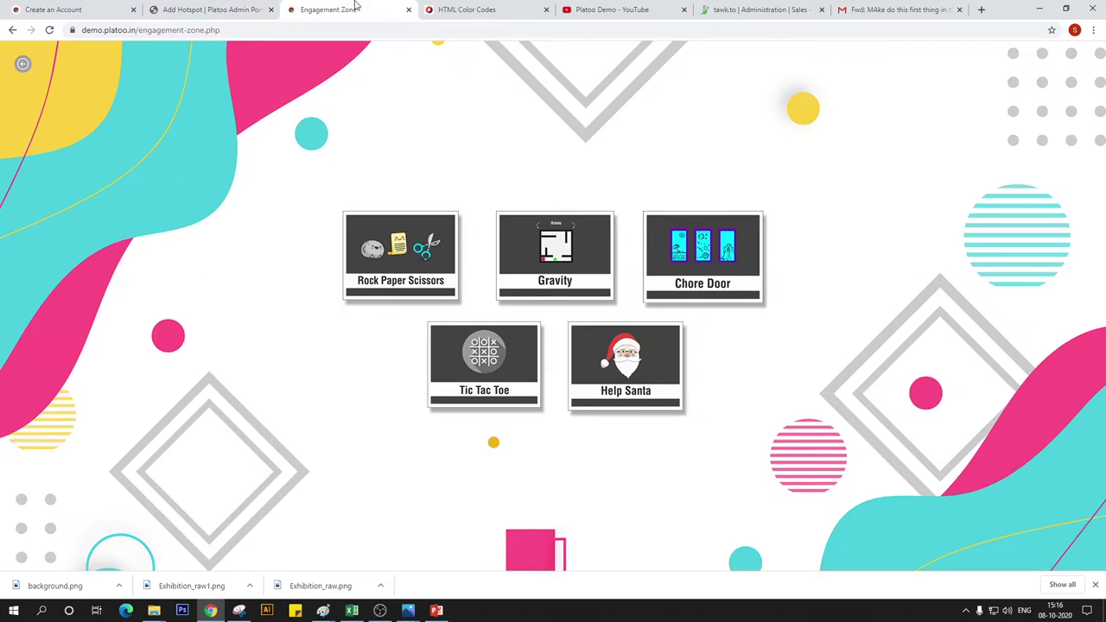
click(469, 9)
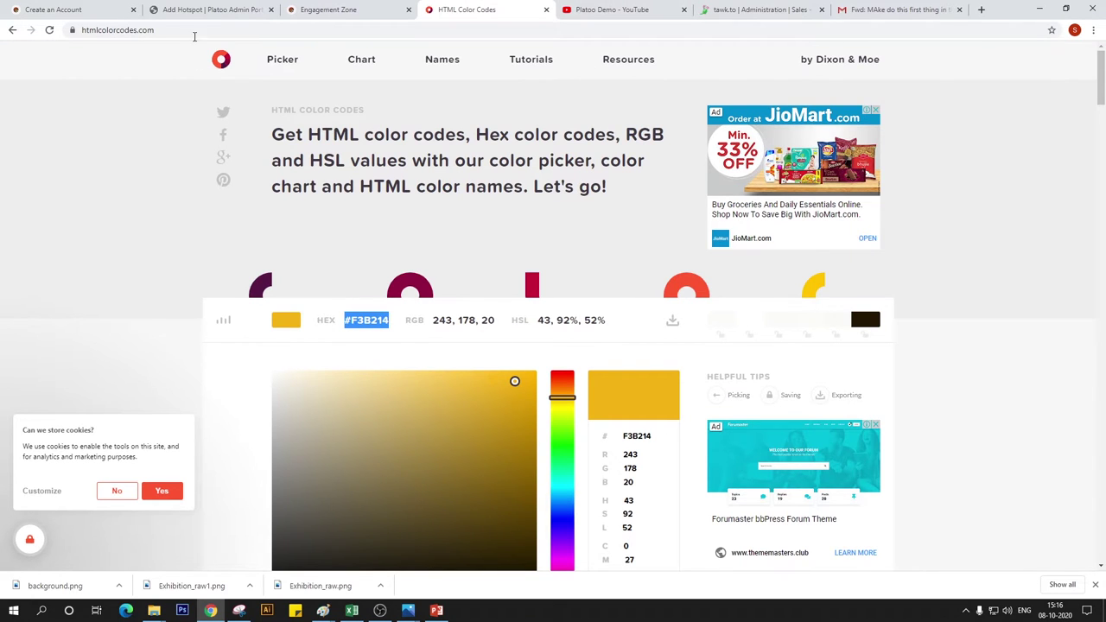
click(207, 9)
click(330, 197)
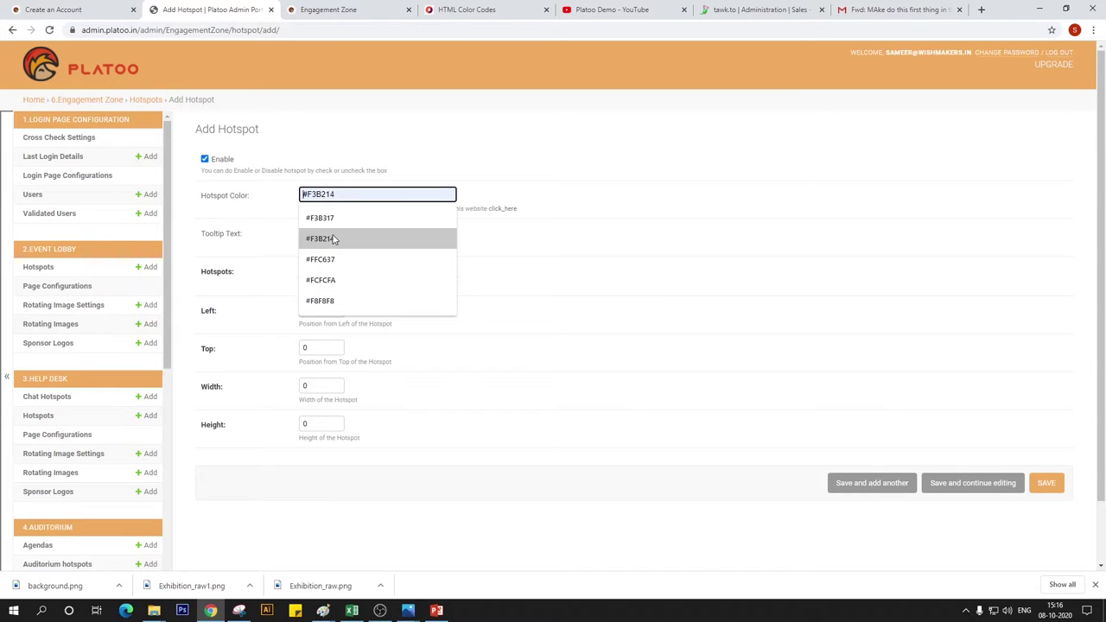
click(349, 8)
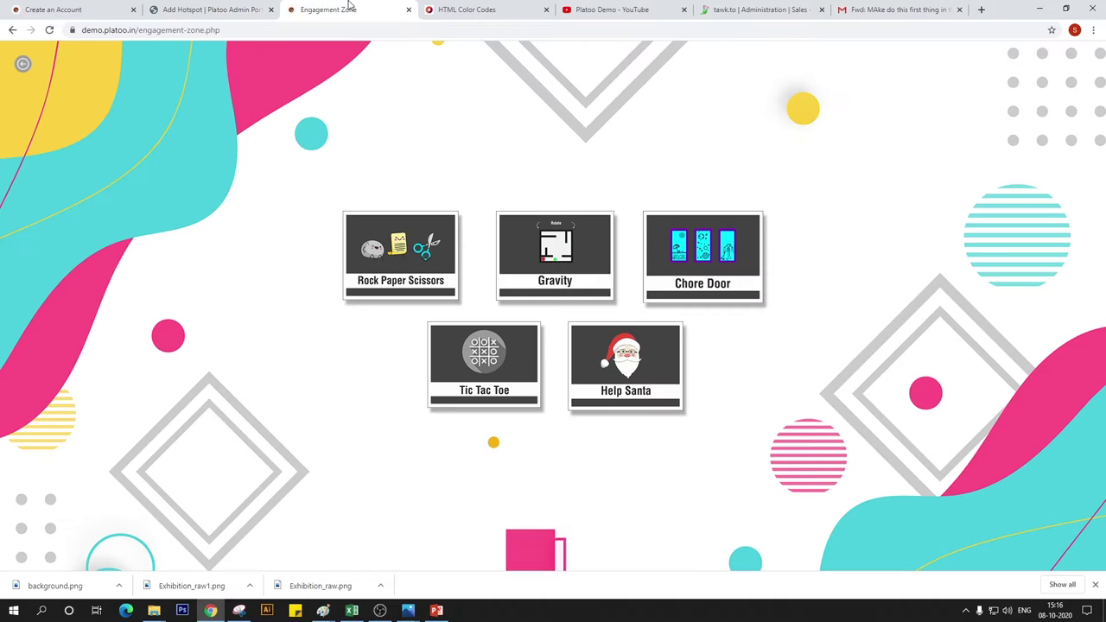
click(515, 8)
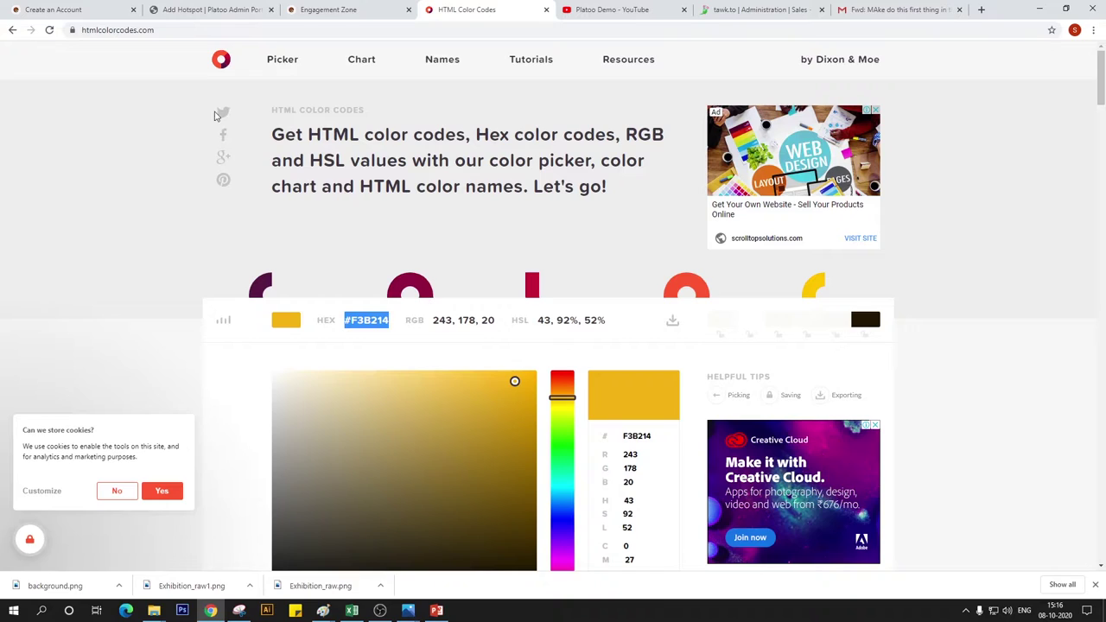
click(212, 10)
text(#F3B214)
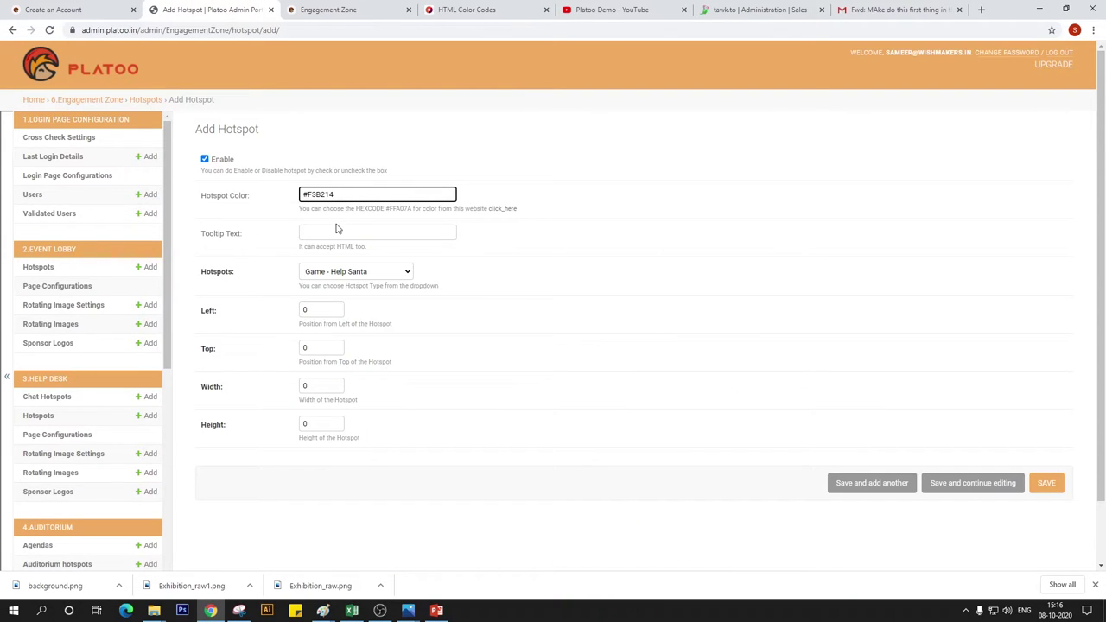
Enter Activity 2 as the tooltip text of the Help Santa hotspot.
click(333, 230)
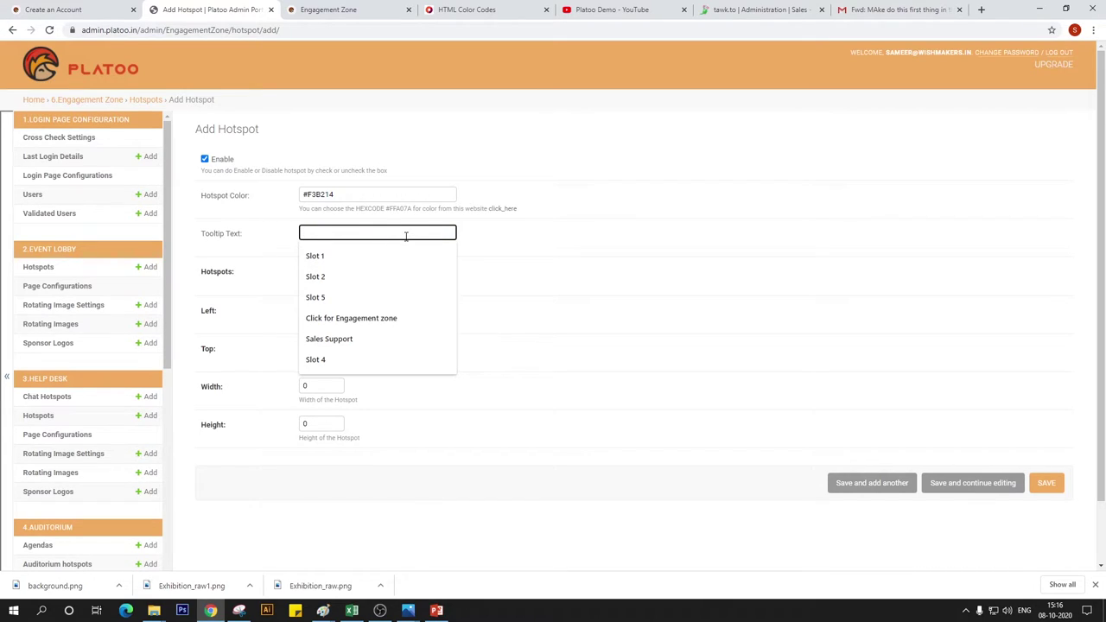
text(cLI)
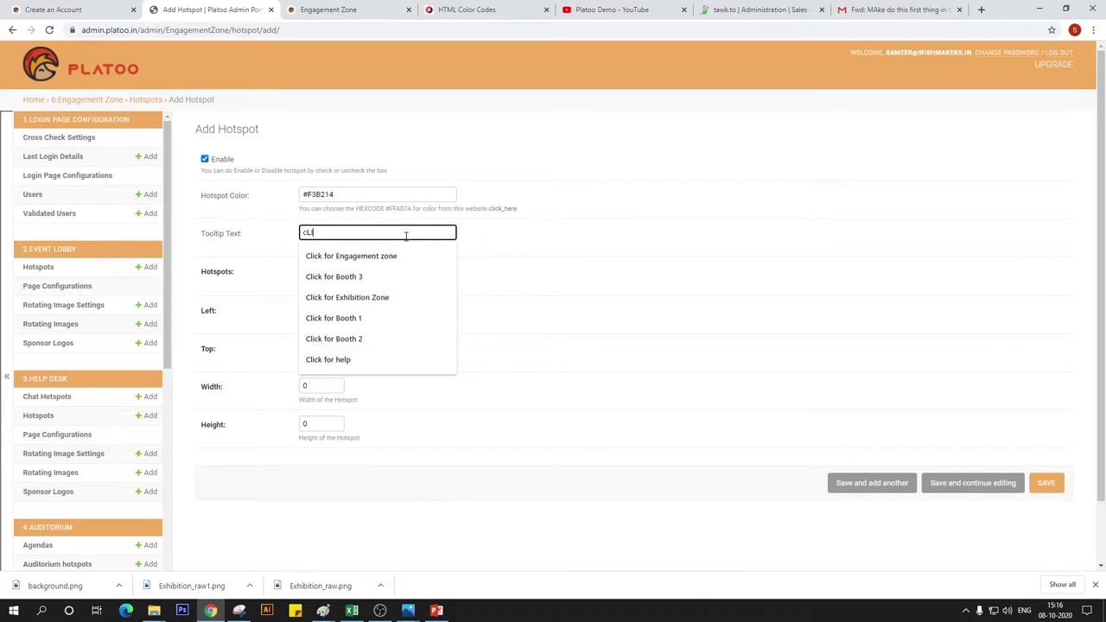
key(BackSpace)
key(BackSpace)
key(BackSpace)
text(ACTI)
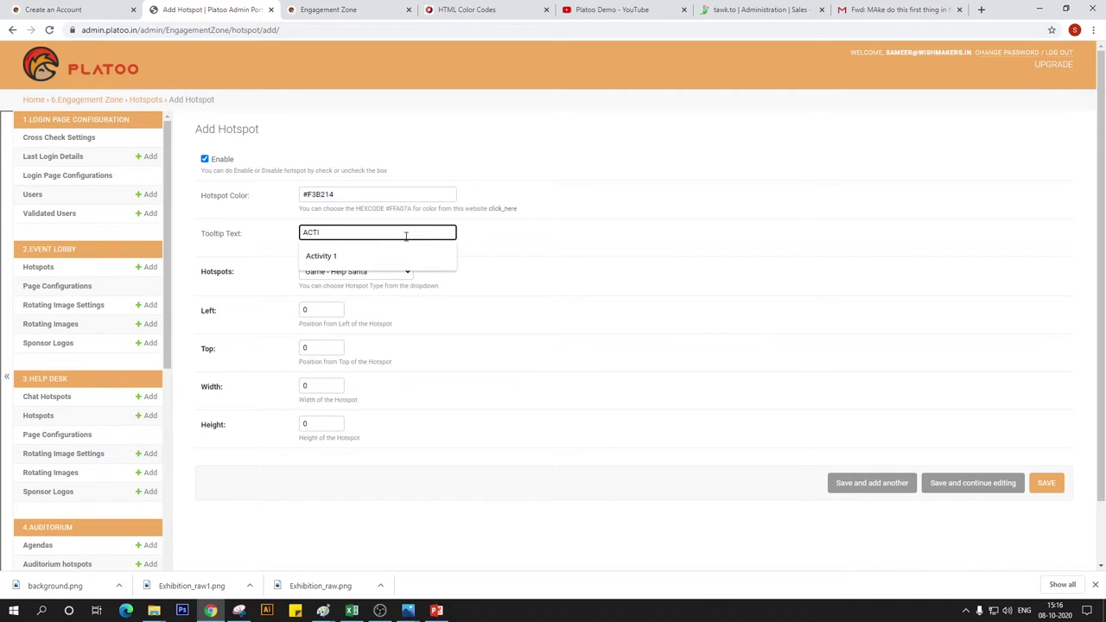
key(BackSpace)
key(BackSpace)
key(BackSpace)
text(ACTIVIT)
key(BackSpace)
key(BackSpace)
key(BackSpace)
text(ACTE)
key(BackSpace)
key(BackSpace)
key(BackSpace)
key(BackSpace)
text(Activity 2)
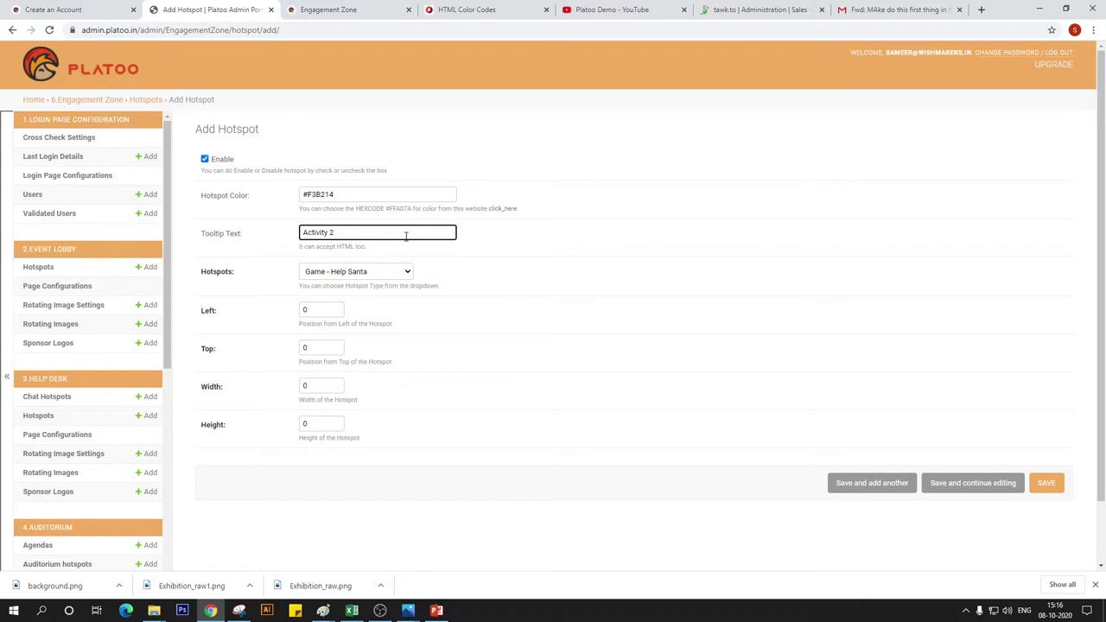
Set the hotspot's tooltip text to Help Santa.
drag(355, 233, 259, 258)
text(Help Santa)
Read the guide line's end position below the Help Santa card in Paint and set the hotspot's Left to 1097 and Top to 677.
double_click(335, 309)
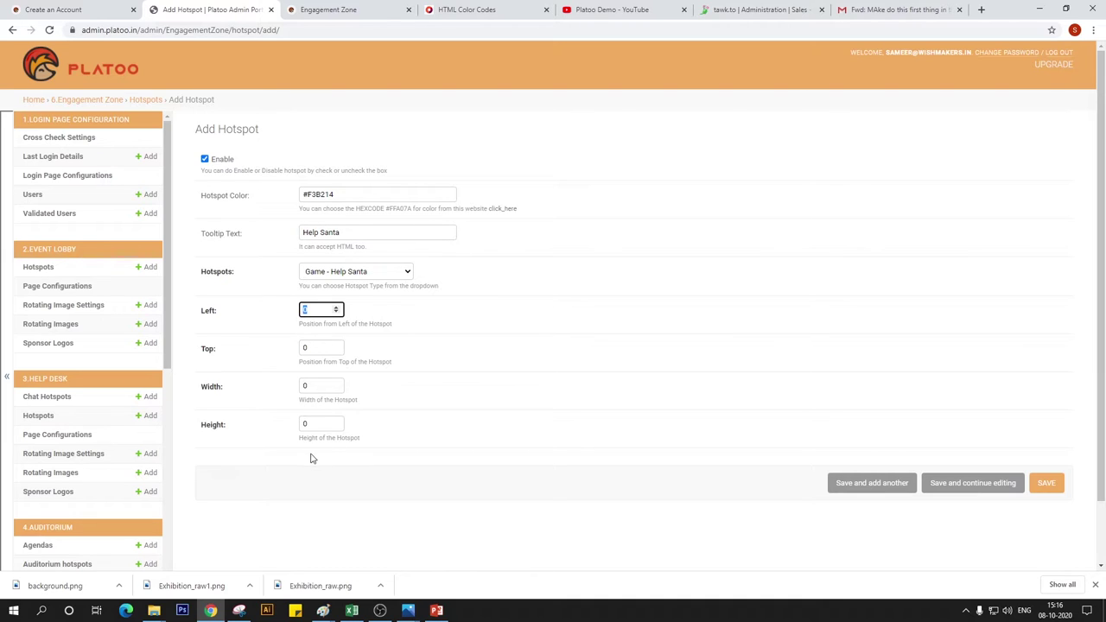
click(323, 610)
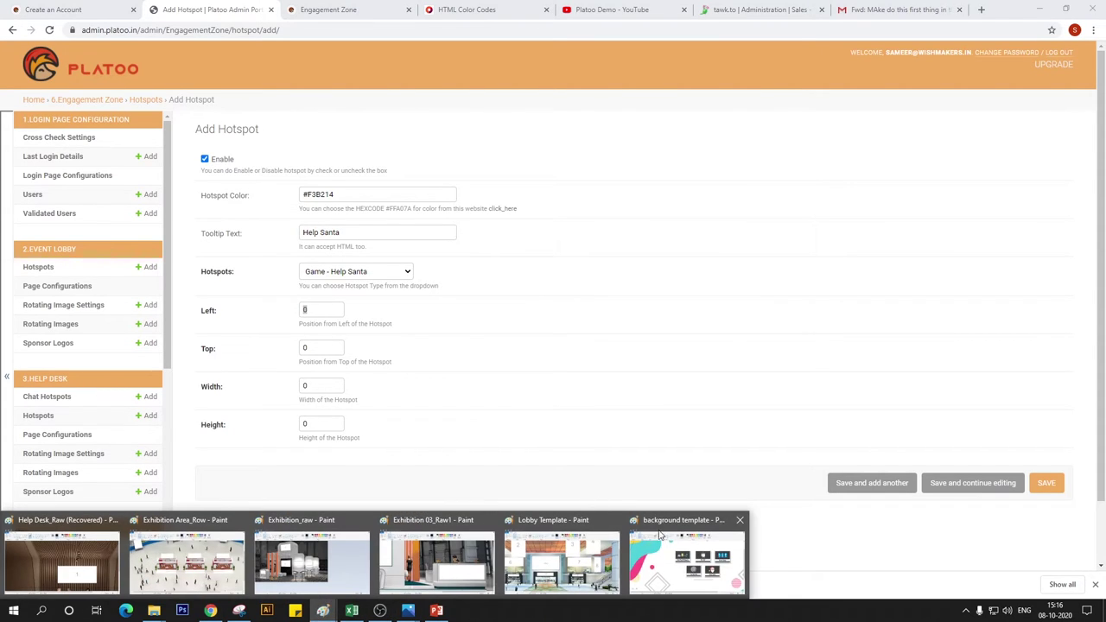
click(682, 557)
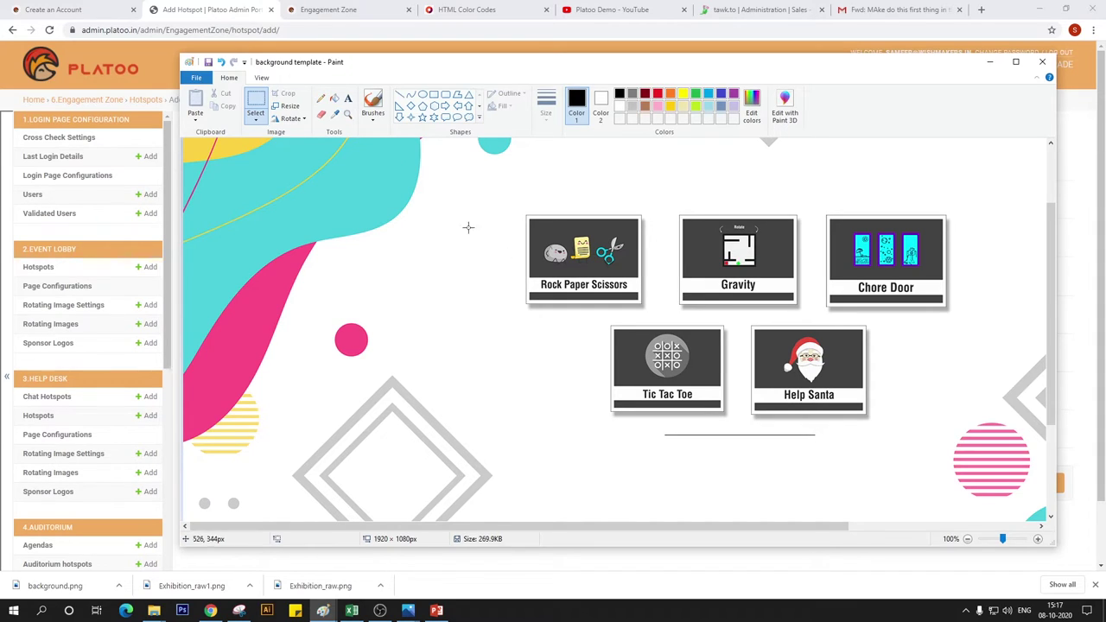
click(259, 8)
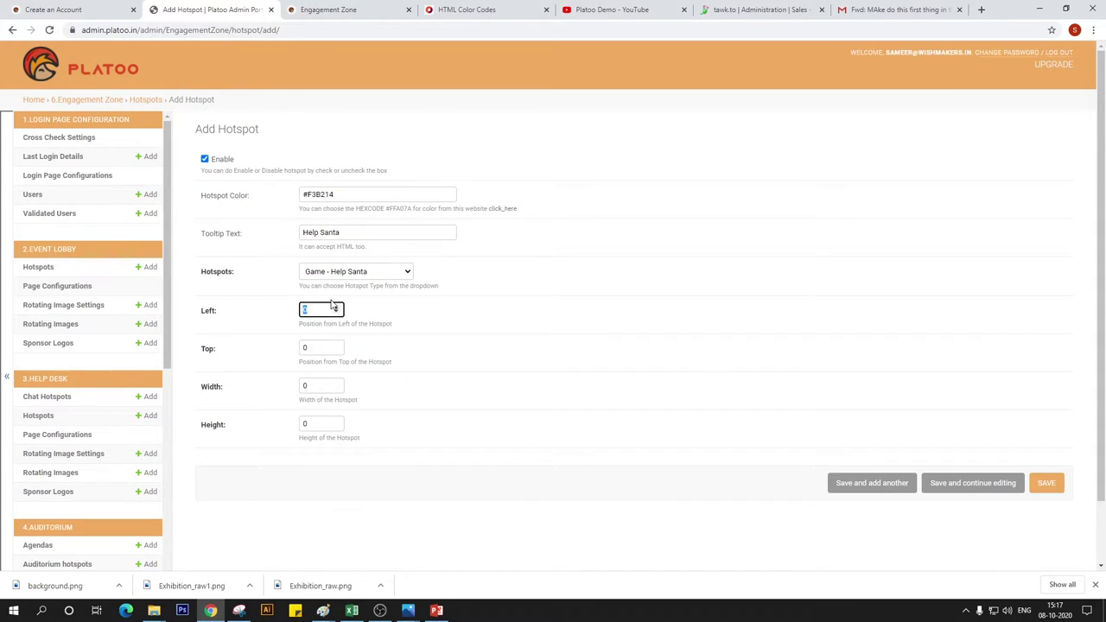
text(1097)
key(Tab)
text(677)
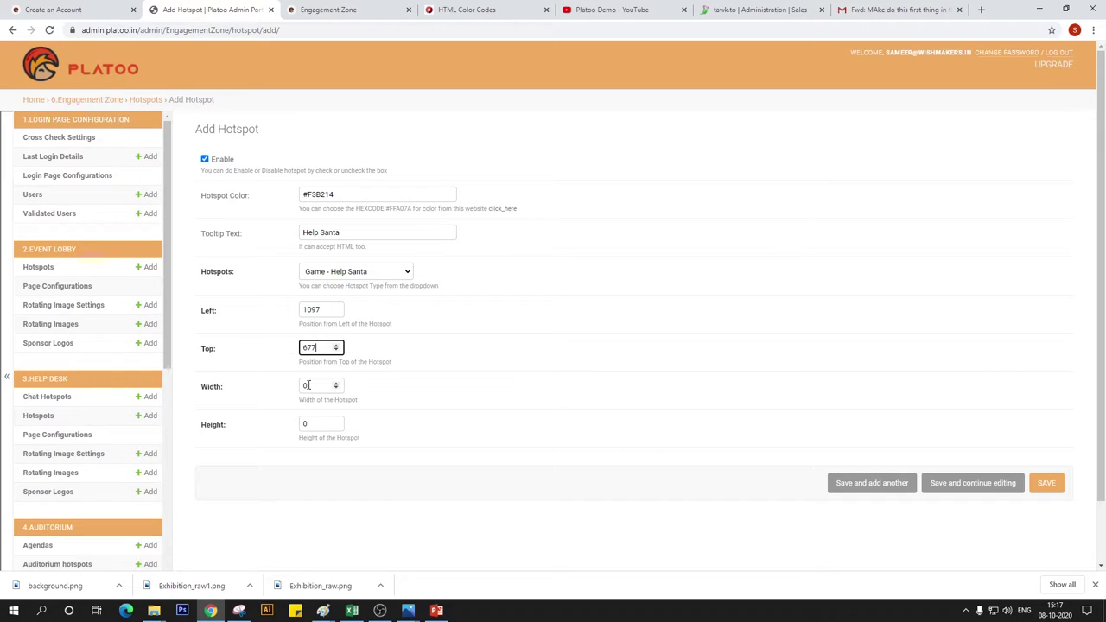
Set the Help Santa hotspot's width and height to 20 each, then save it and open another blank hotspot.
key(Tab)
text(20)
key(Tab)
text(20)
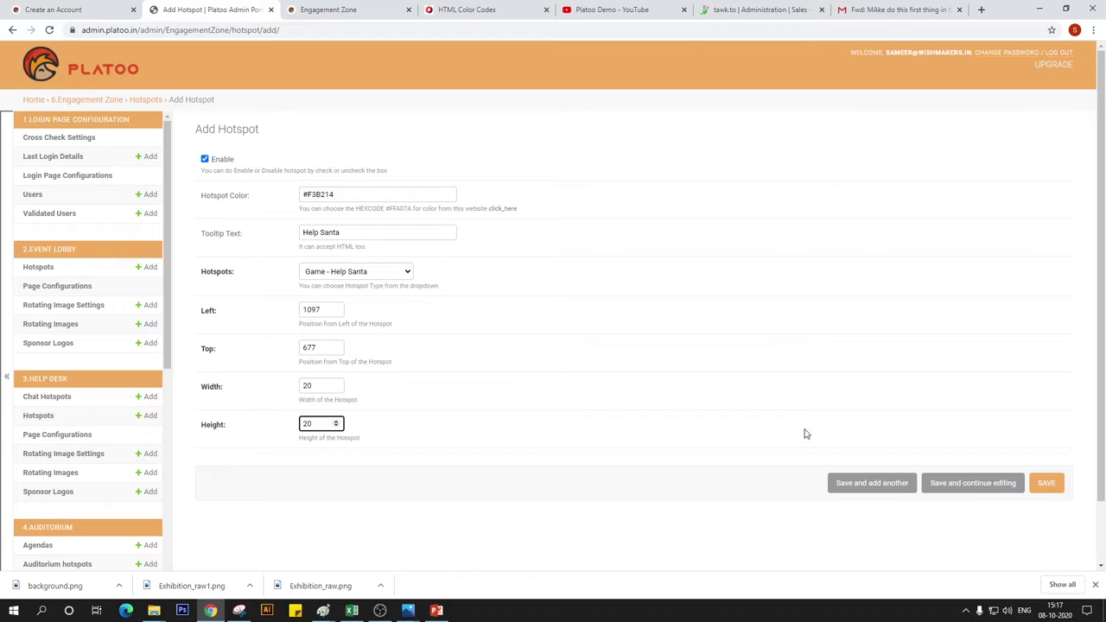
click(855, 480)
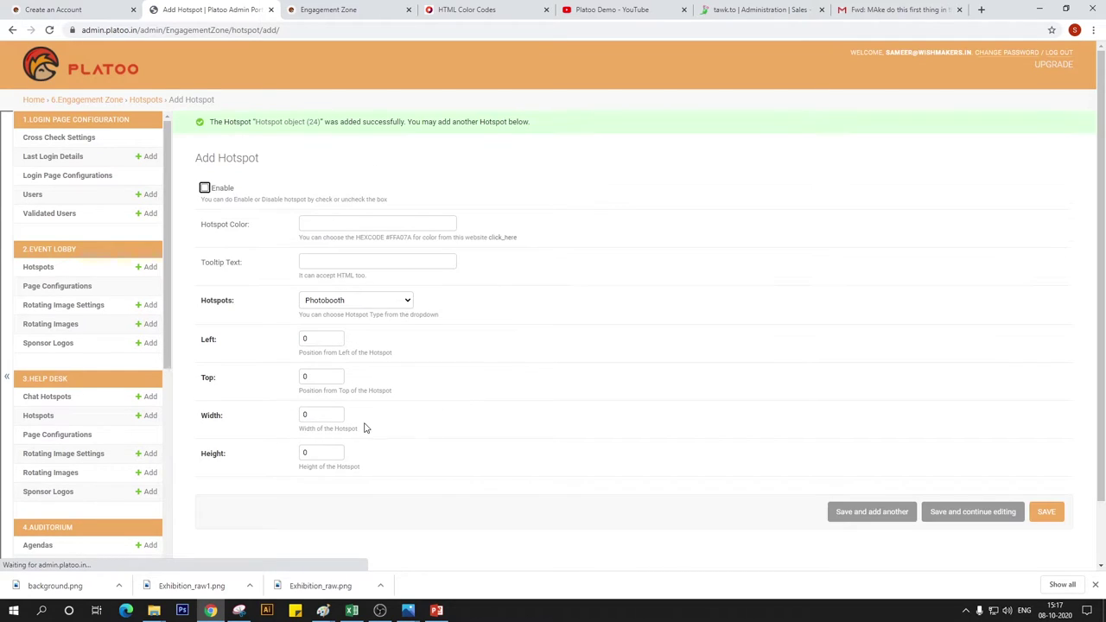
Enable the new hotspot and assign it to Game - Rock Paper Scissors.
click(204, 187)
click(313, 257)
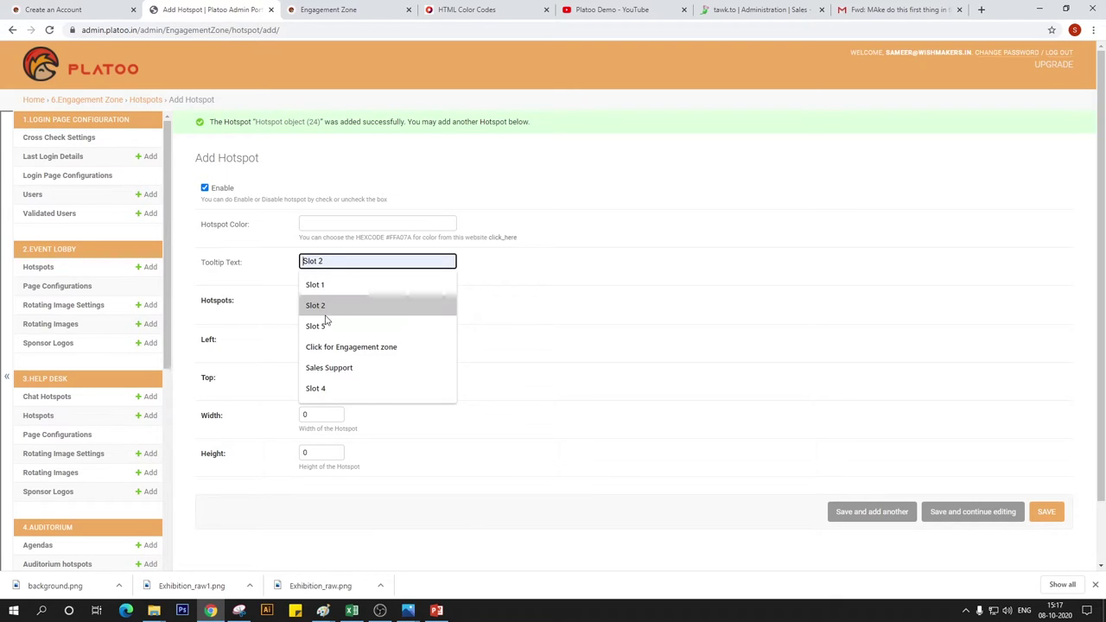
click(276, 291)
click(322, 300)
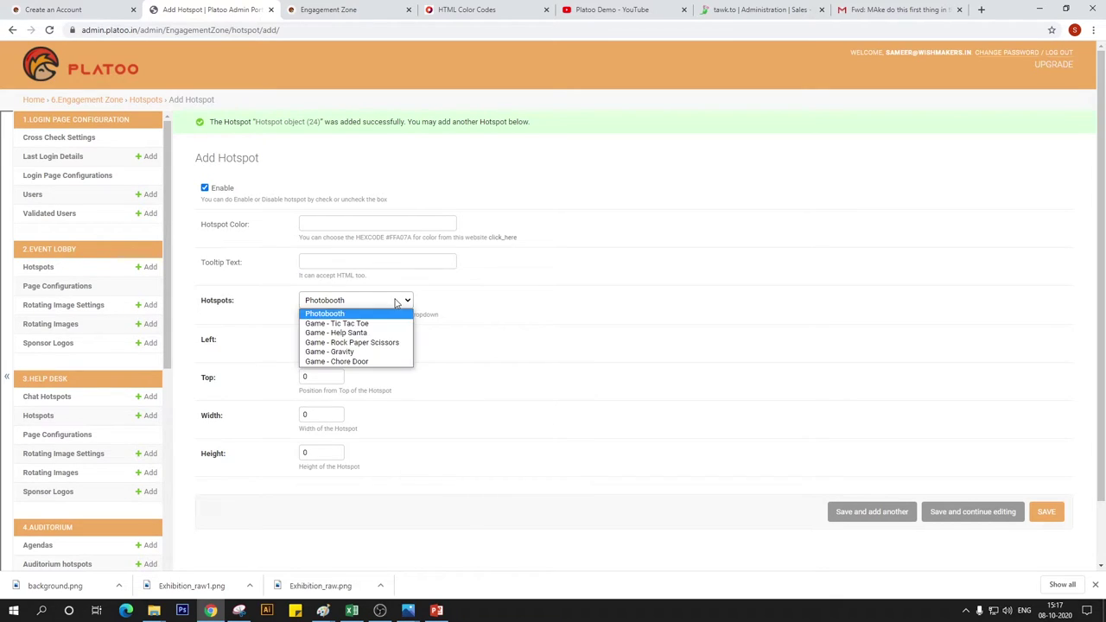
click(370, 343)
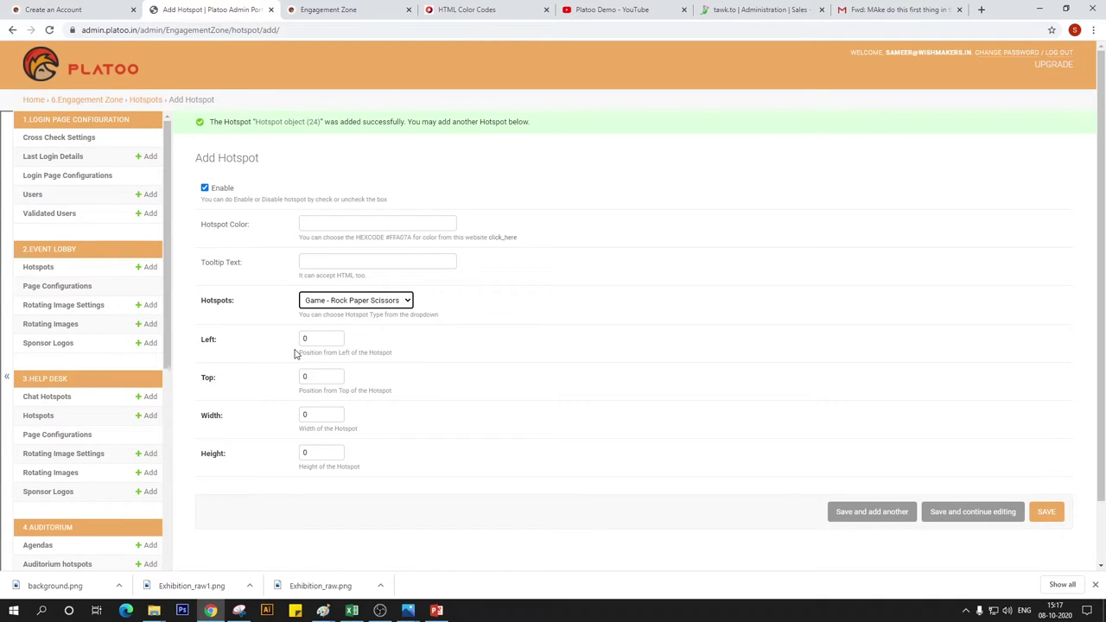
Draw a straight horizontal guide line with the Pencil above the upper row of game cards in Paint's background template.
double_click(328, 338)
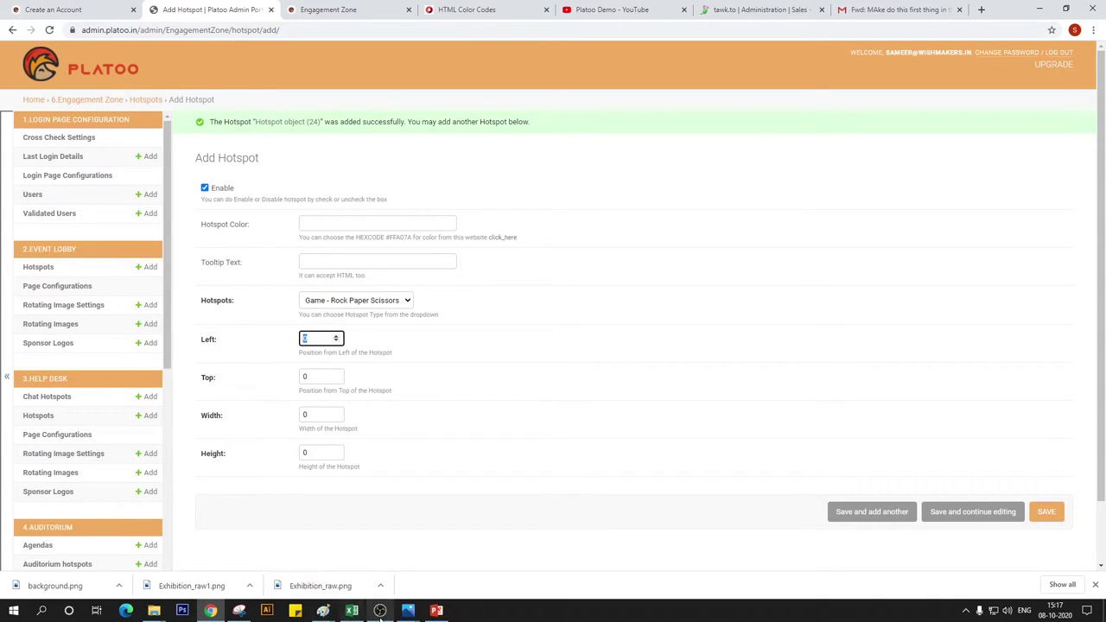
click(322, 610)
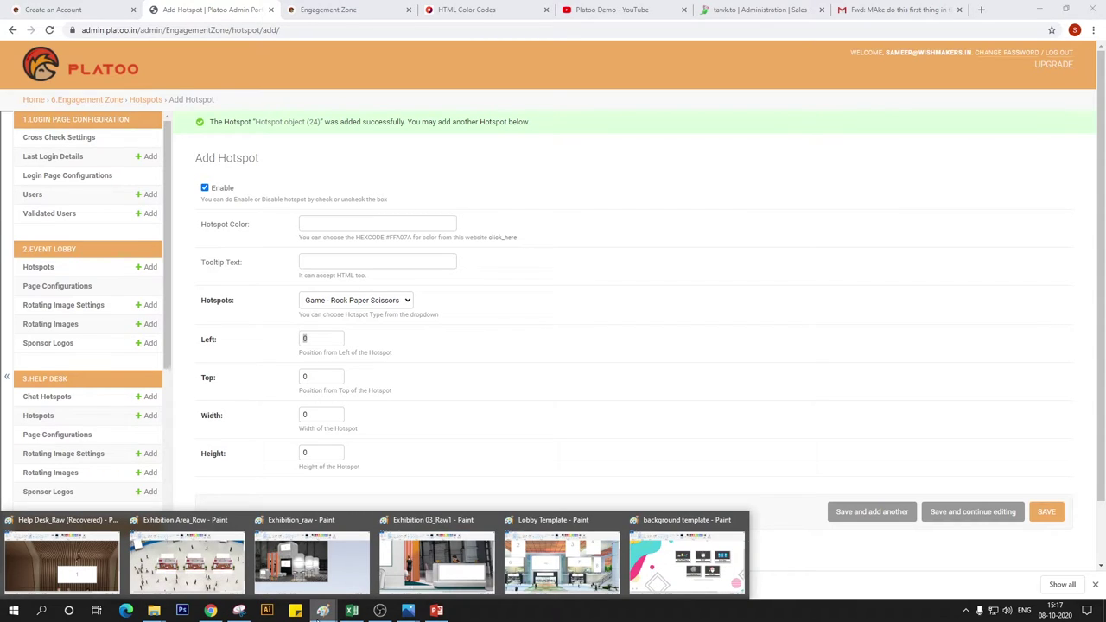
click(686, 561)
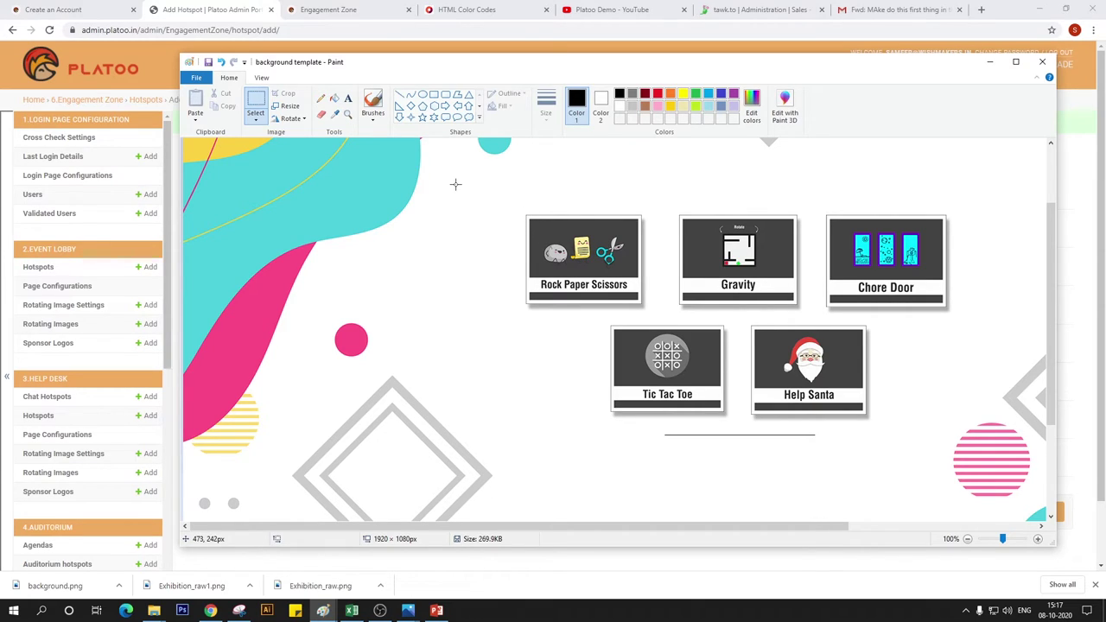
click(321, 99)
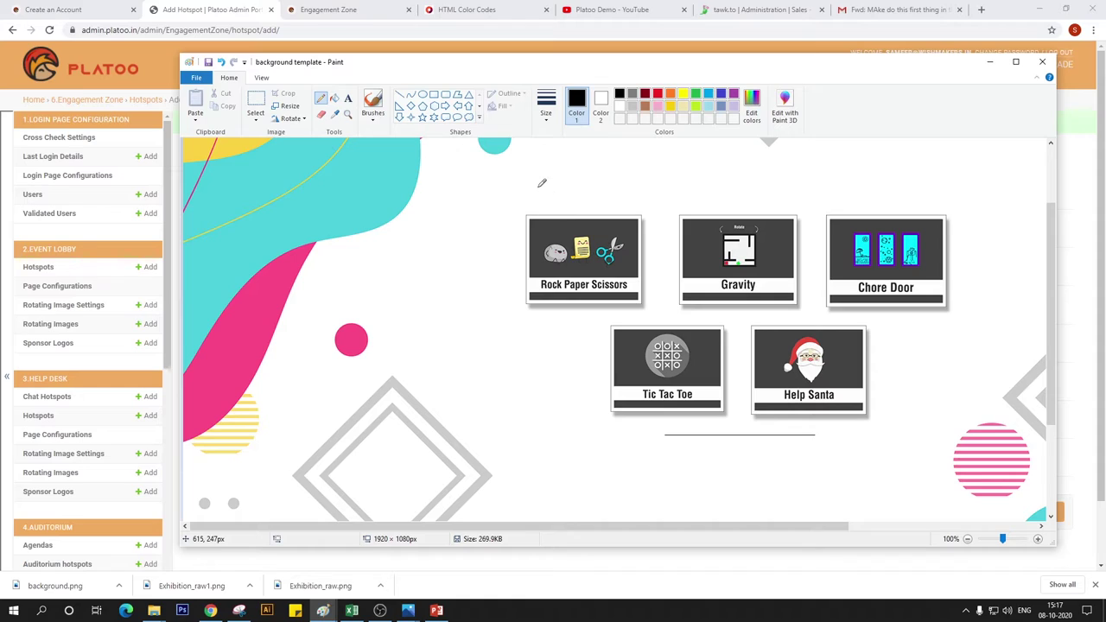
drag(538, 186, 910, 186)
key(ctrl+z)
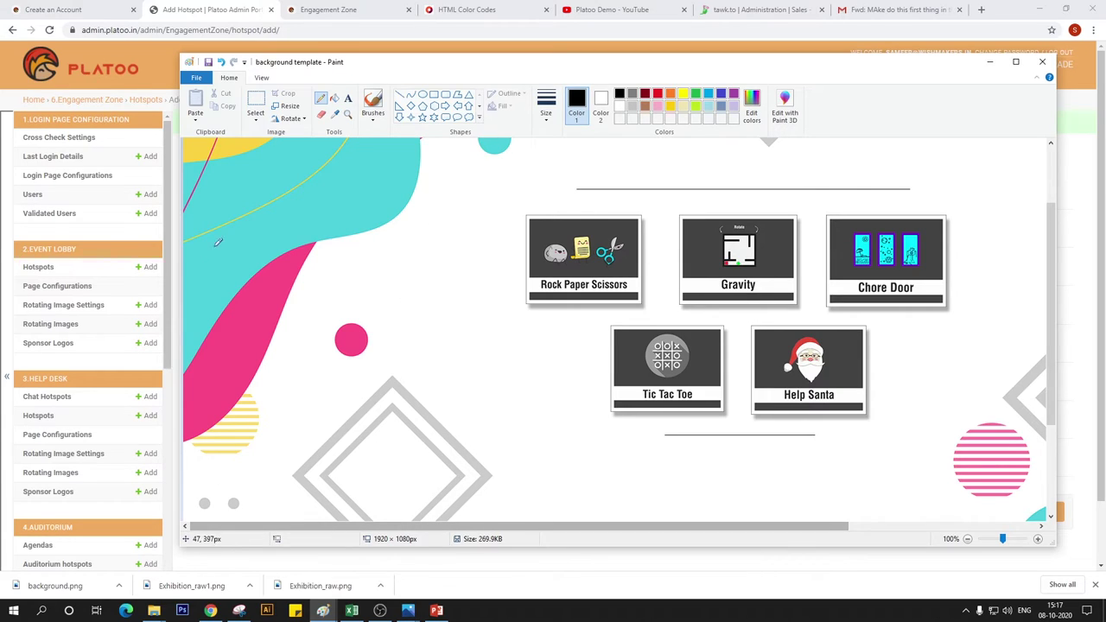
click(256, 101)
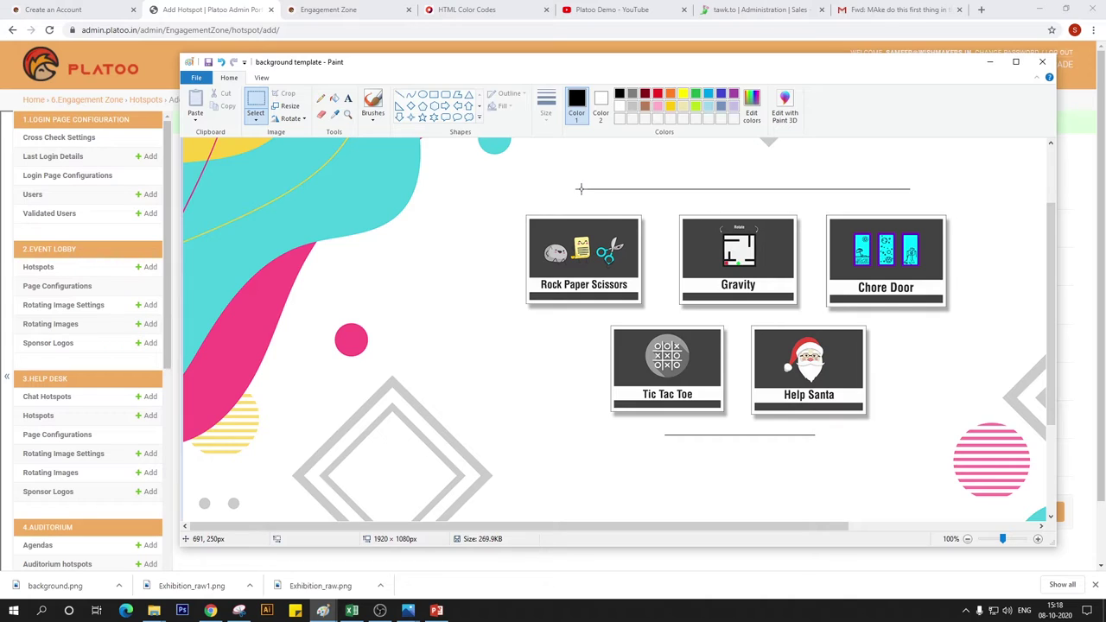
Set the Rock Paper Scissors hotspot's Left to 691 in the admin form.
key(alt+Tab)
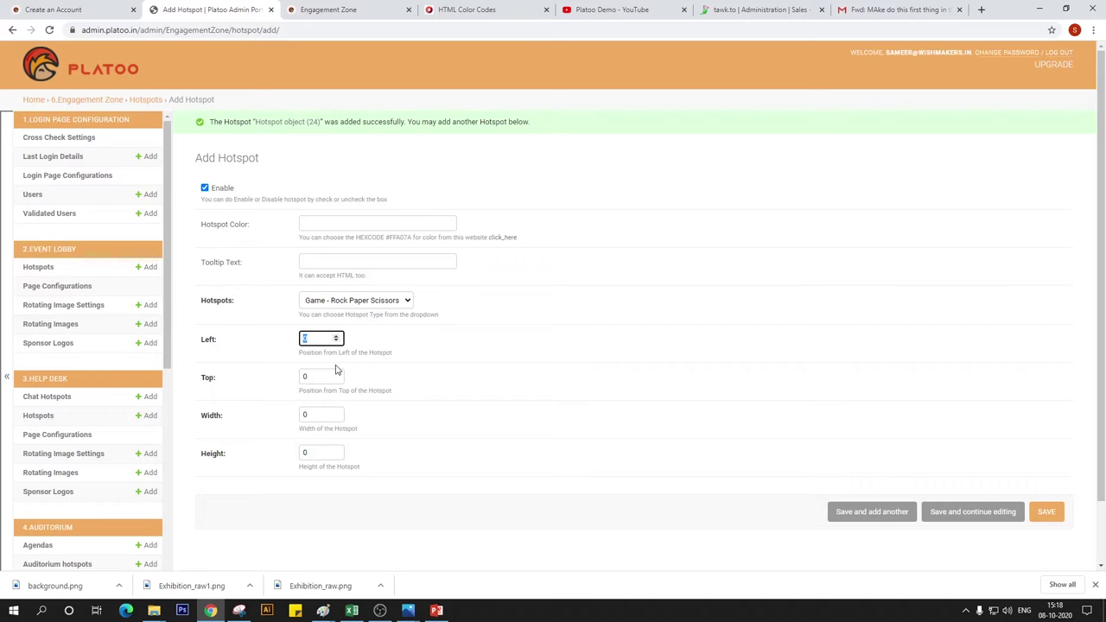
text(691)
key(Tab)
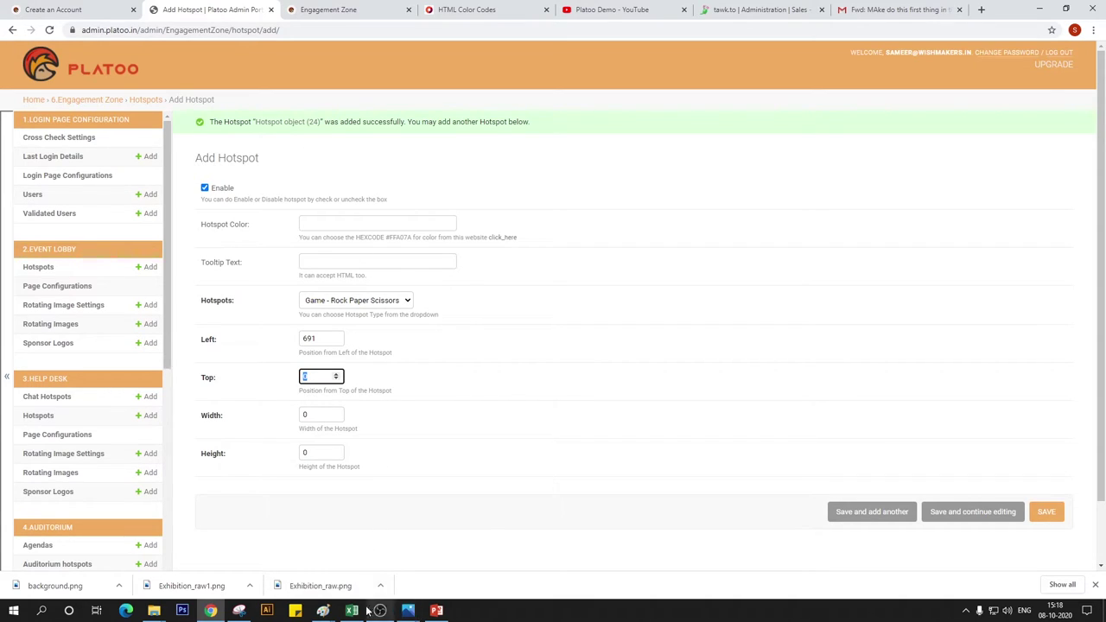
Reread the guide line's position above the Rock Paper Scissors card in Paint and set the hotspot's Left to 697 and Top to 249.
click(322, 610)
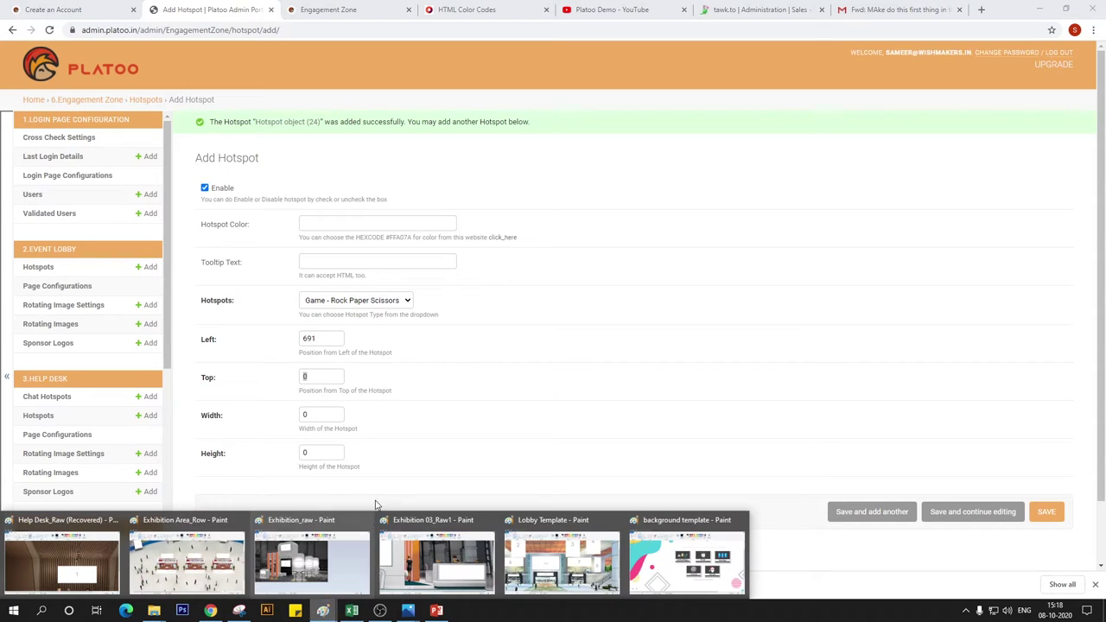
click(687, 562)
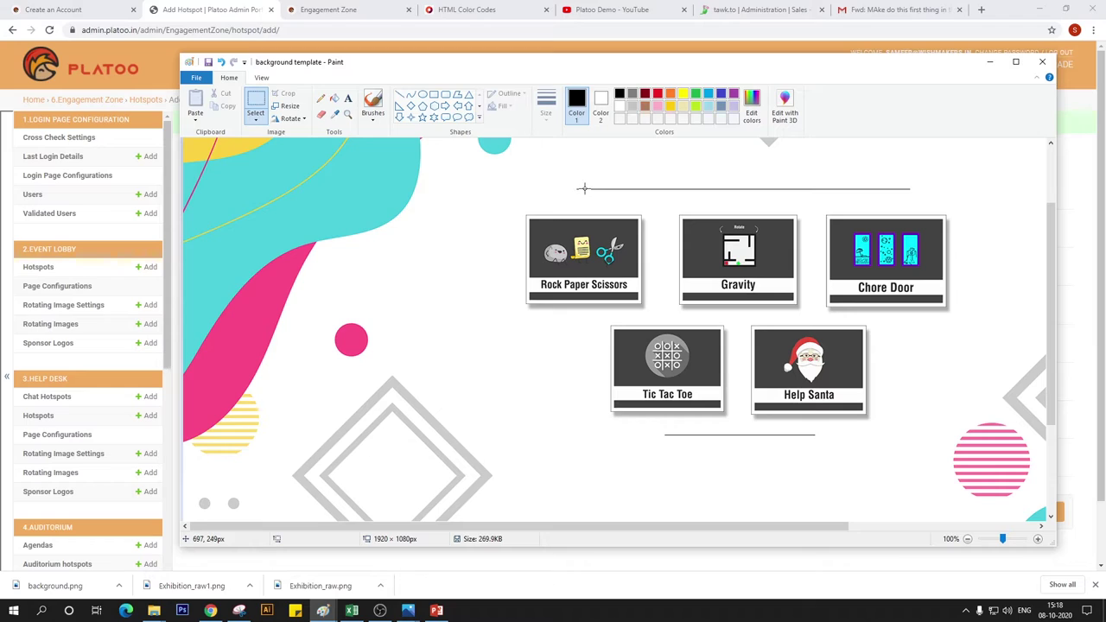
click(210, 610)
click(316, 338)
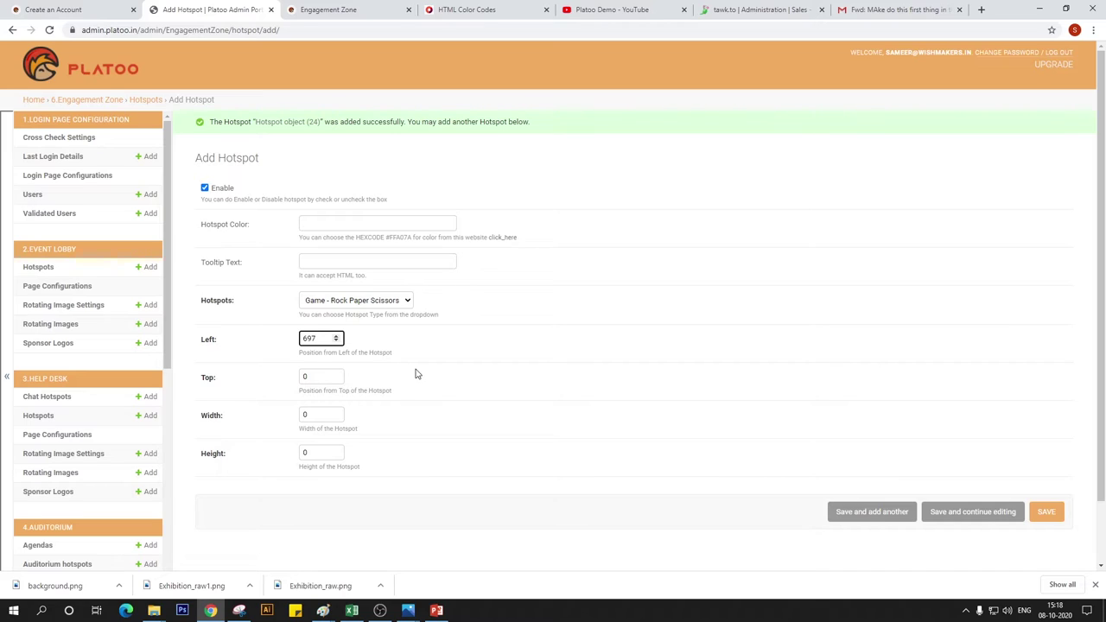
text(7249)
drag(316, 338, 344, 371)
key(ctrl+x)
click(323, 377)
key(BackSpace)
key(ctrl+v)
key(Tab)
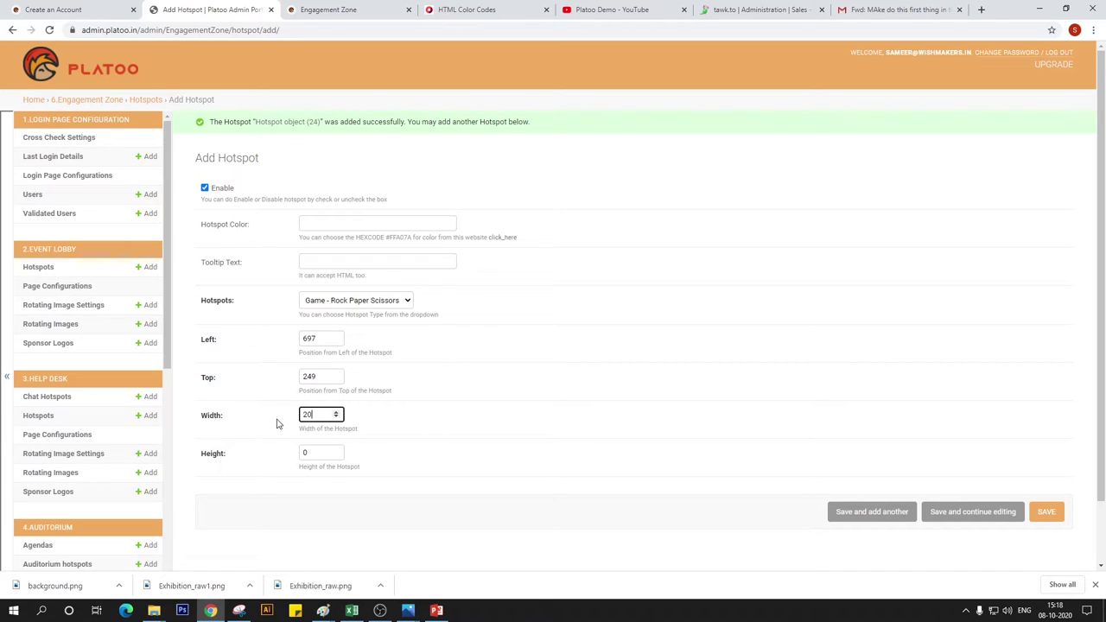
Set the Rock Paper Scissors hotspot's width and height to 20 each.
text(20)
key(Tab)
text(20)
click(353, 222)
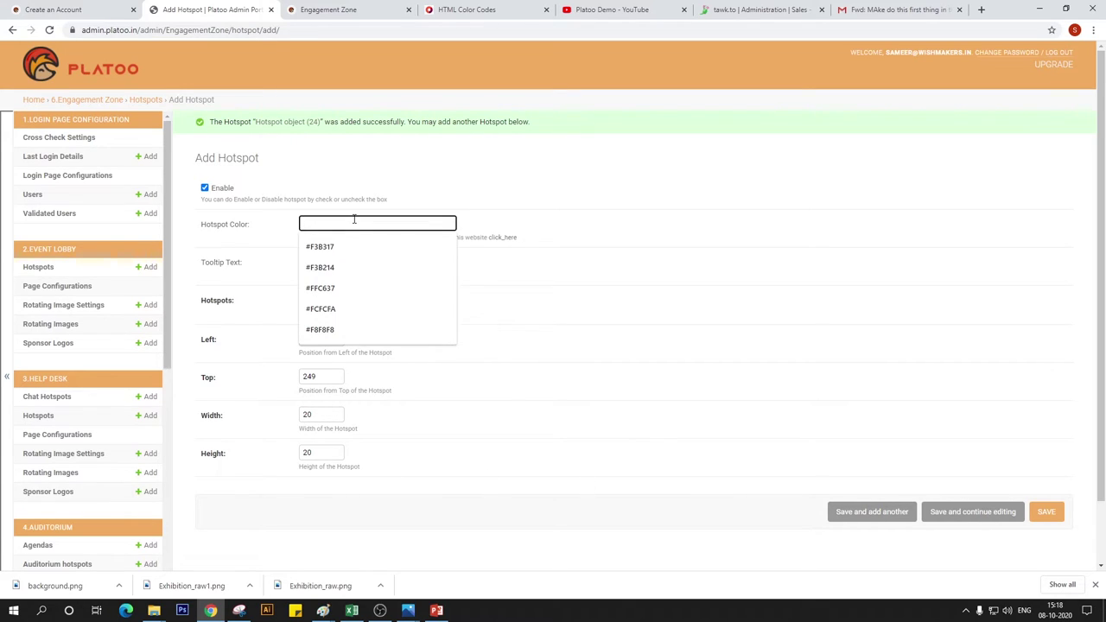
click(508, 258)
Set the hotspot's tooltip text to Rock Paper Scissors.
click(413, 263)
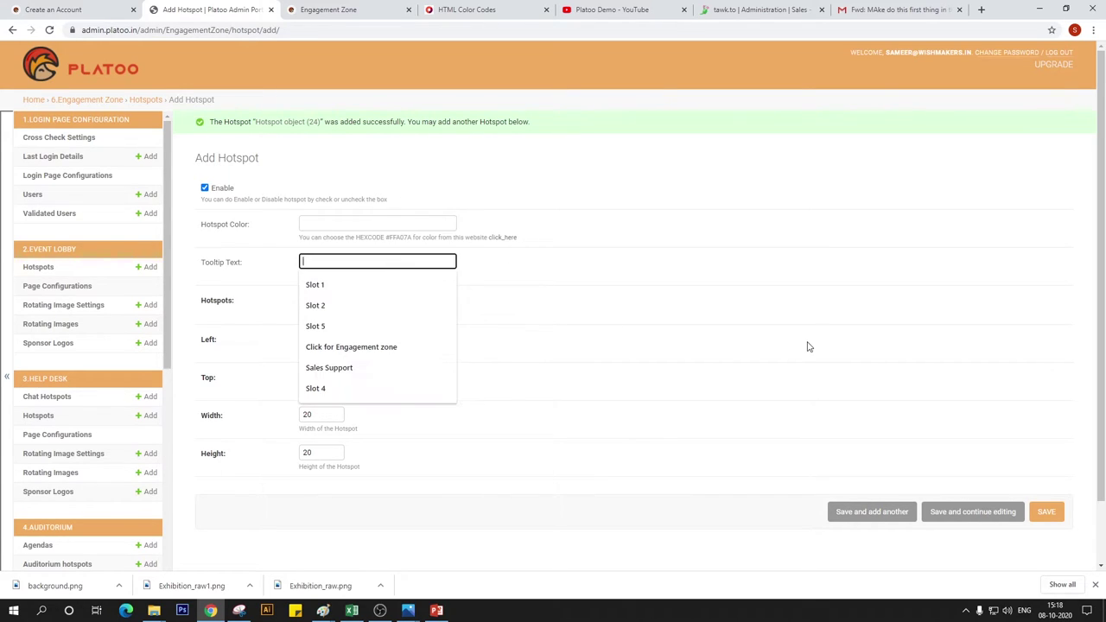
text(rOCK P)
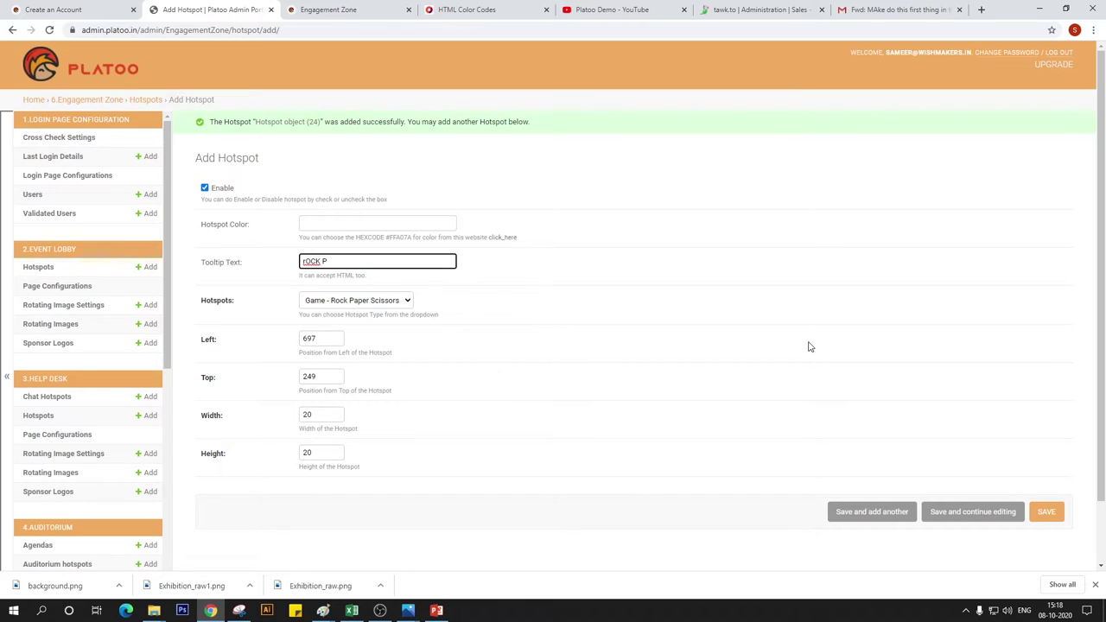
key(BackSpace)
key(BackSpace)
key(BackSpace)
key(BackSpace)
key(BackSpace)
key(BackSpace)
text(Rock Paper Scisso)
click(440, 234)
Set the hotspot's colour to #F3B214 copied from the HTML Color Codes page, then save it and open another blank hotspot.
click(382, 222)
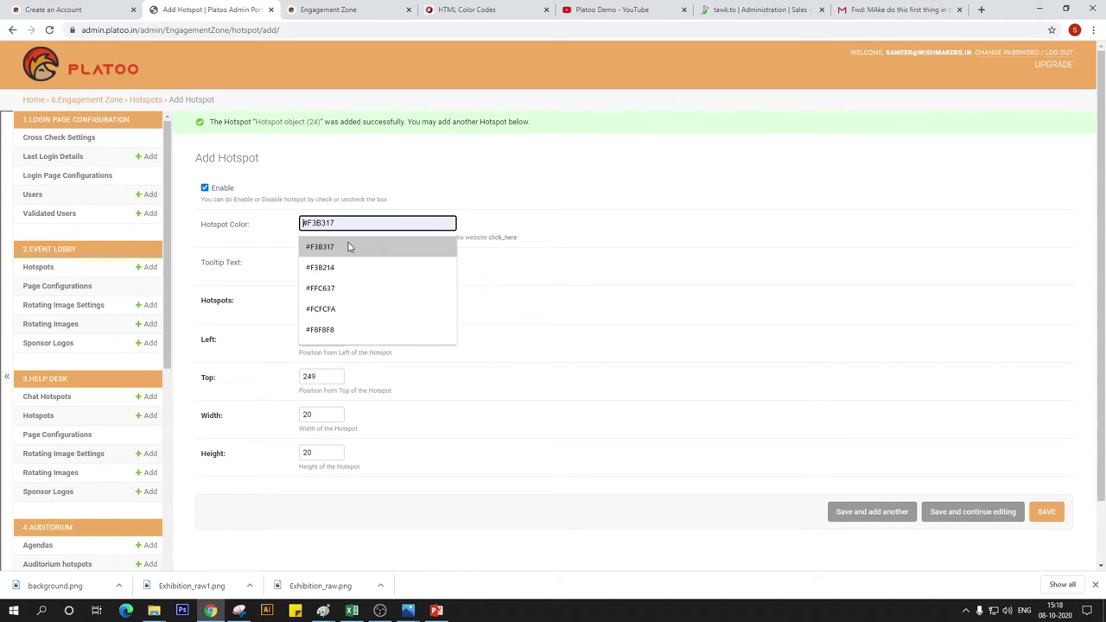
click(348, 247)
click(338, 9)
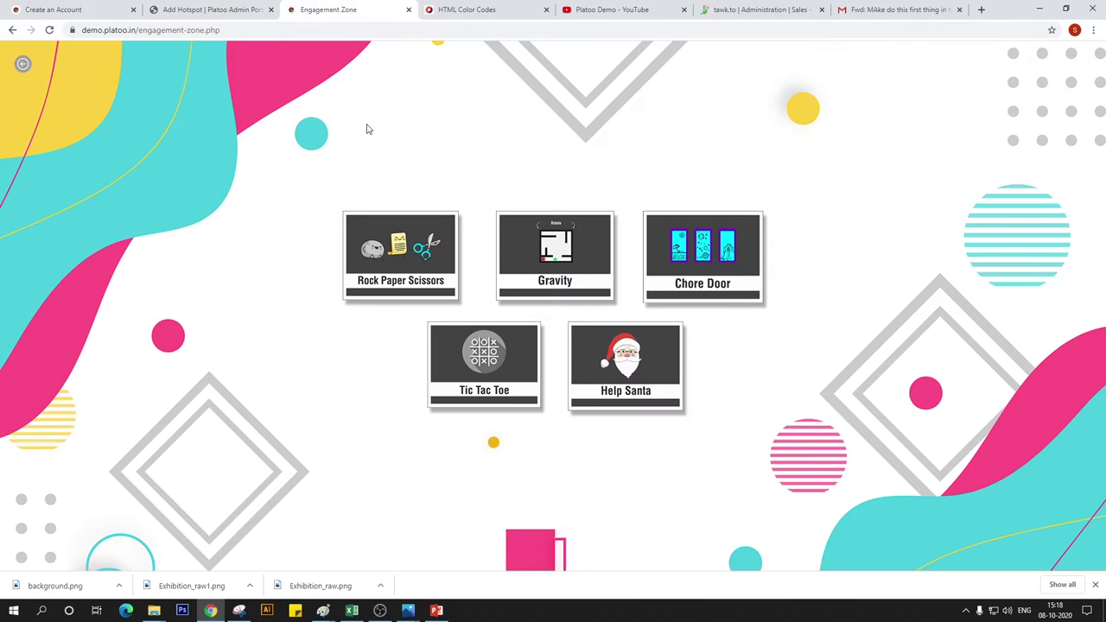
click(484, 10)
drag(387, 320, 337, 304)
key(ctrl+c)
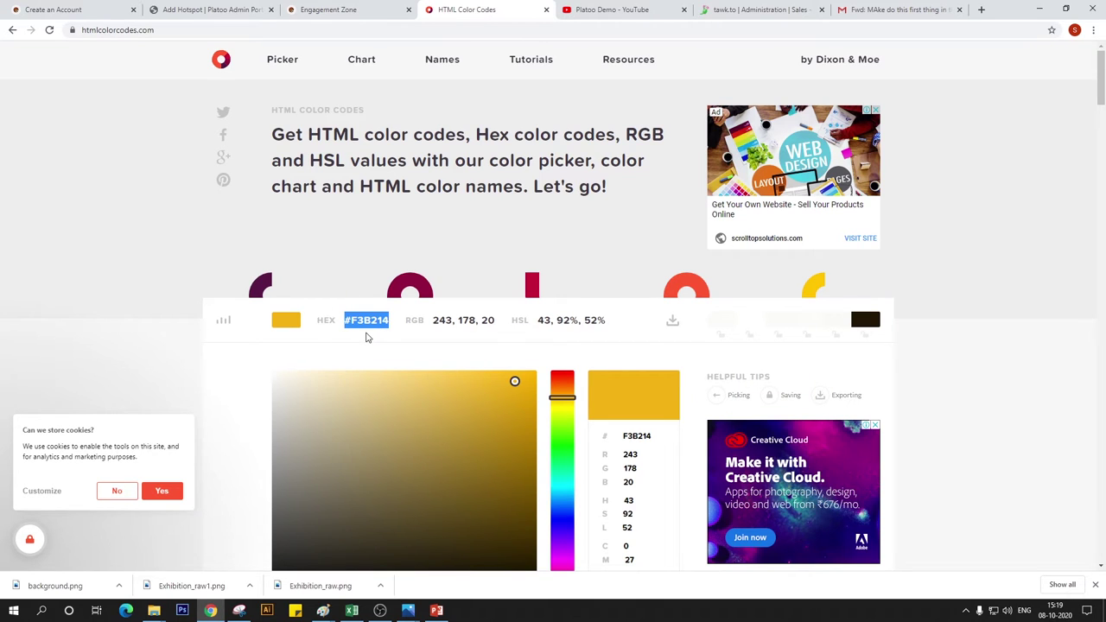
click(184, 9)
key(ctrl+v)
key(ctrl+a)
key(ctrl+v)
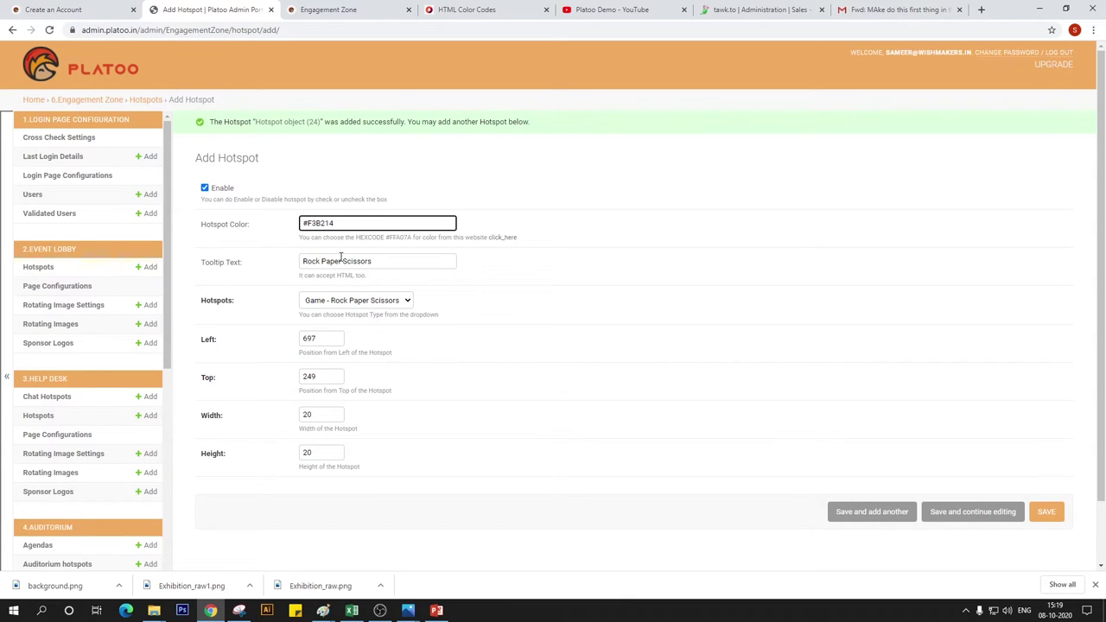
scroll(350, 346, down, 1)
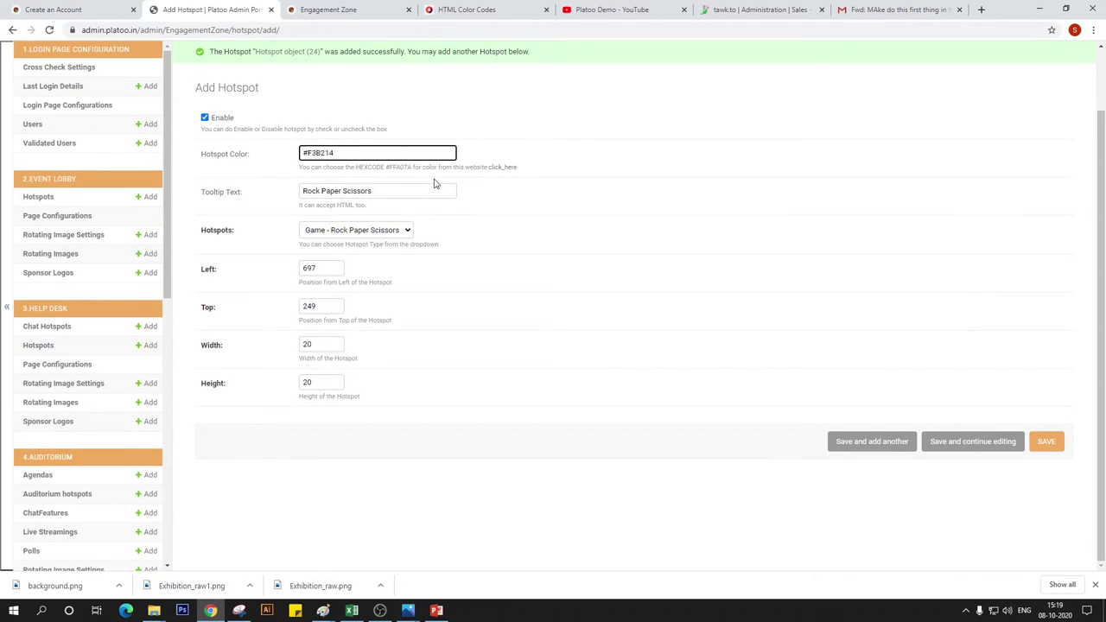
click(834, 451)
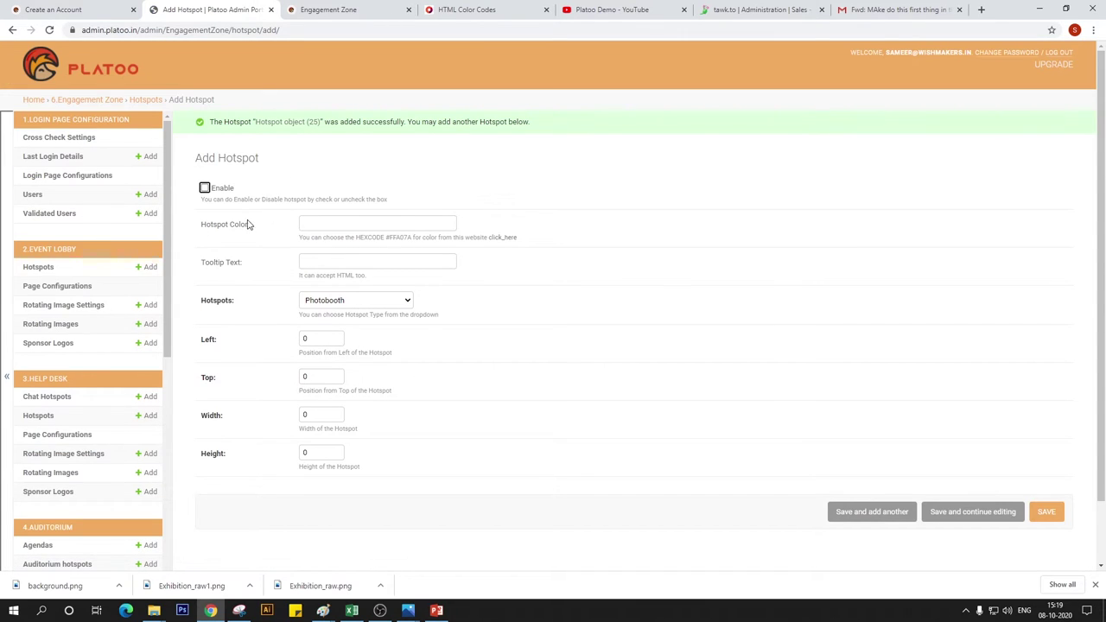
Assign the new blank hotspot to Game - Gravity.
click(315, 258)
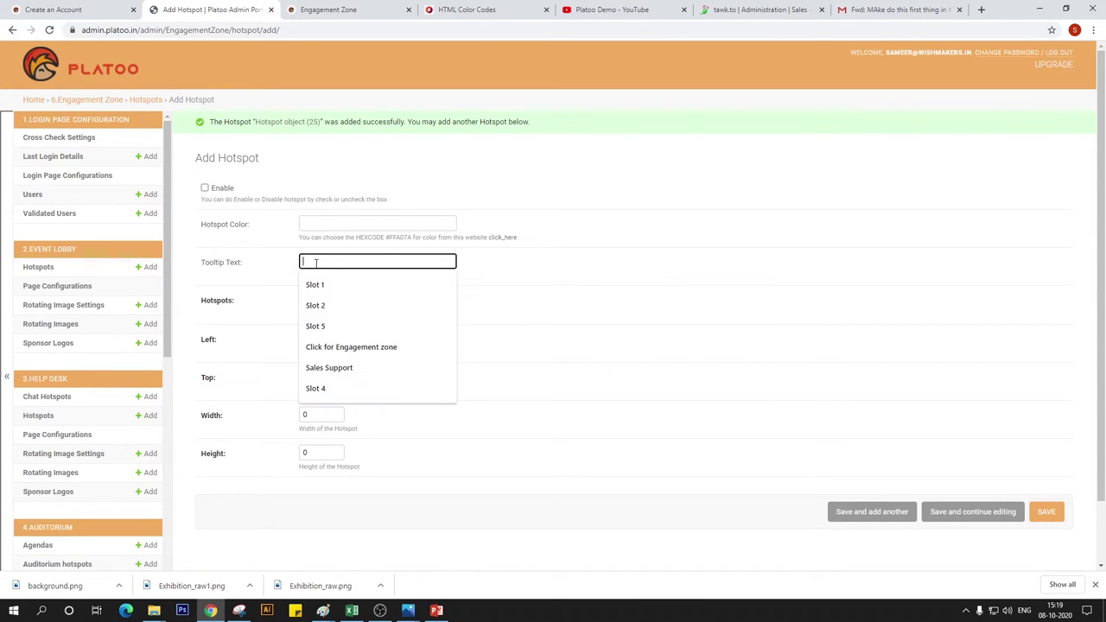
click(585, 281)
click(393, 301)
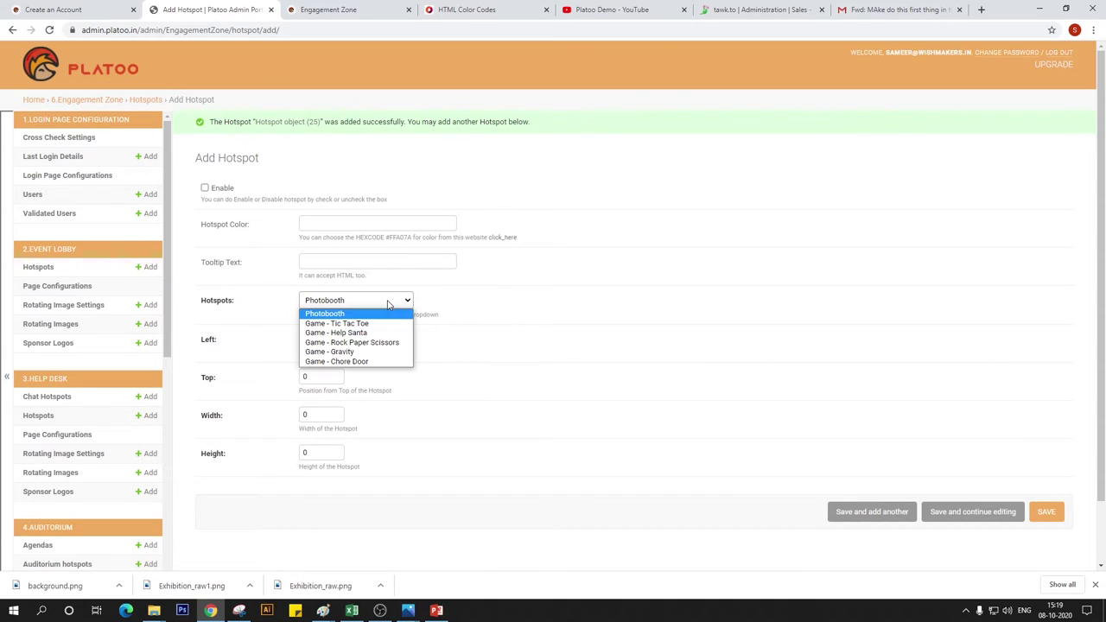
click(338, 352)
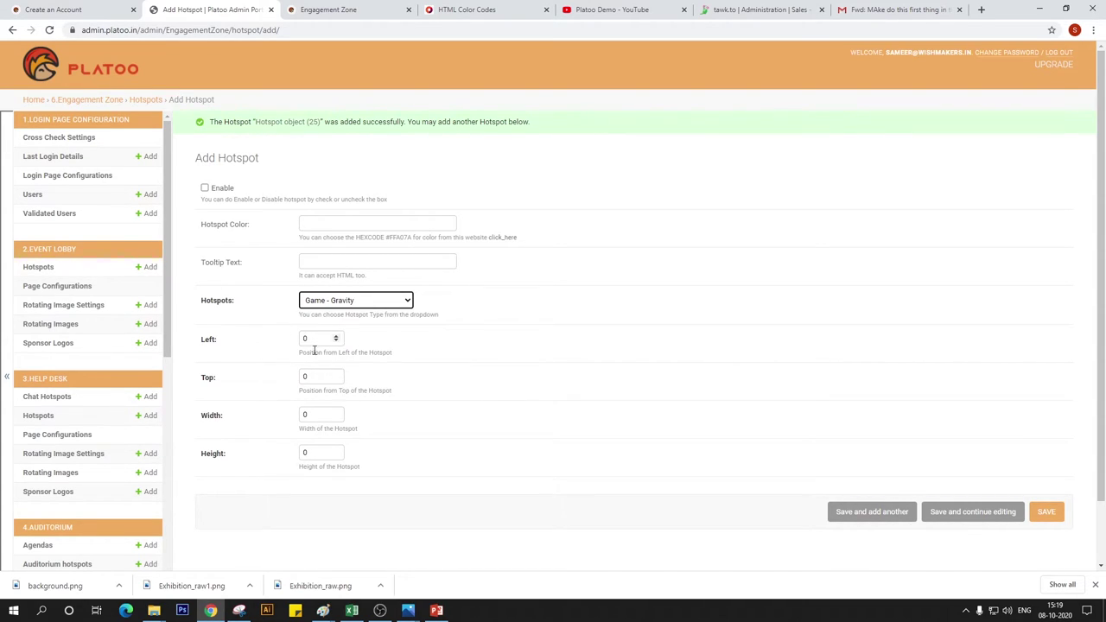
Read the guide line's position above the Gravity card in Paint and set the hotspot's Left to 958.
mouse_move(322, 610)
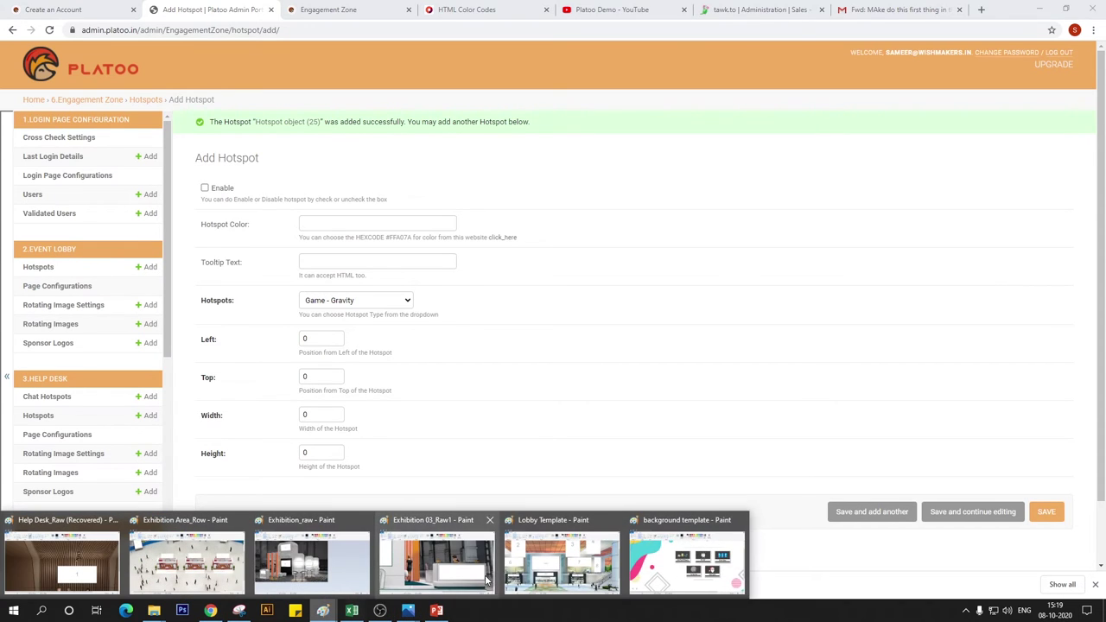
click(656, 555)
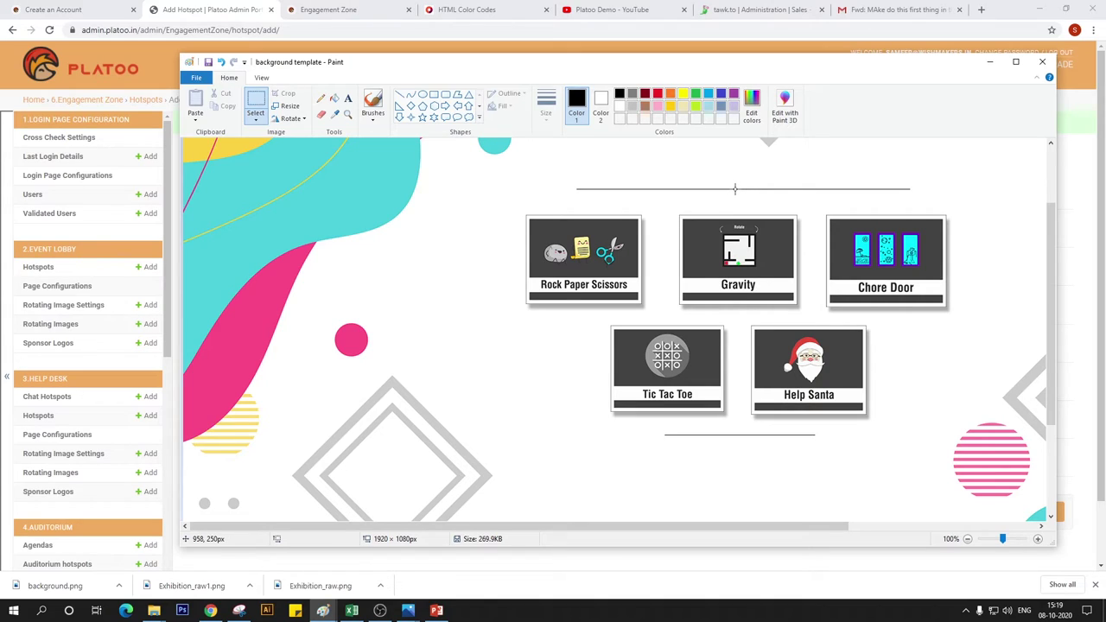
click(259, 7)
key(Tab)
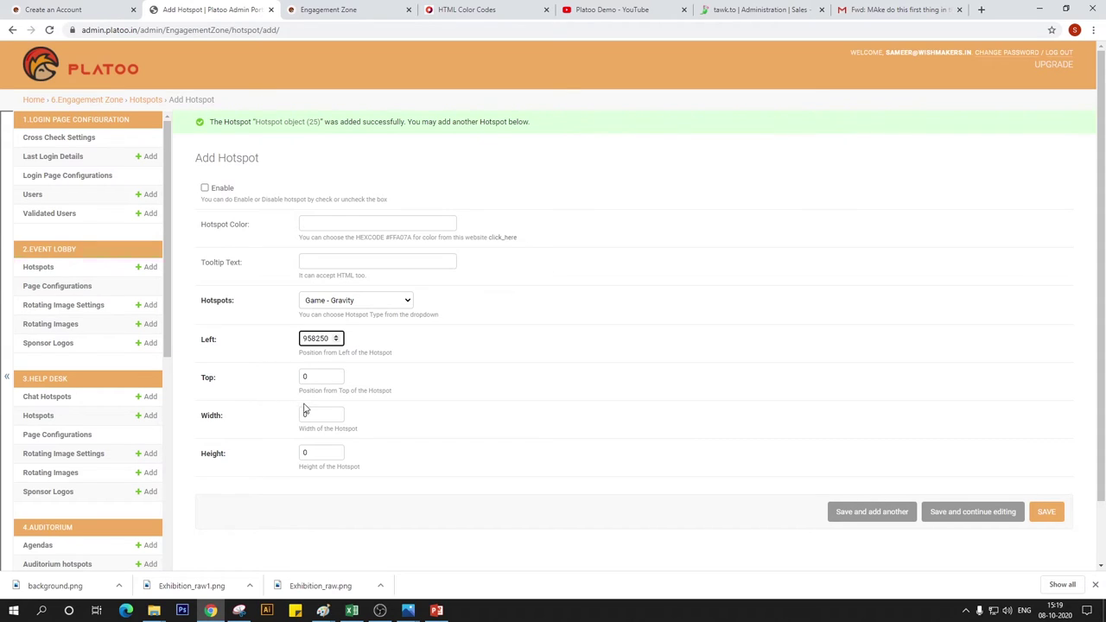
drag(329, 338, 317, 338)
key(BackSpace)
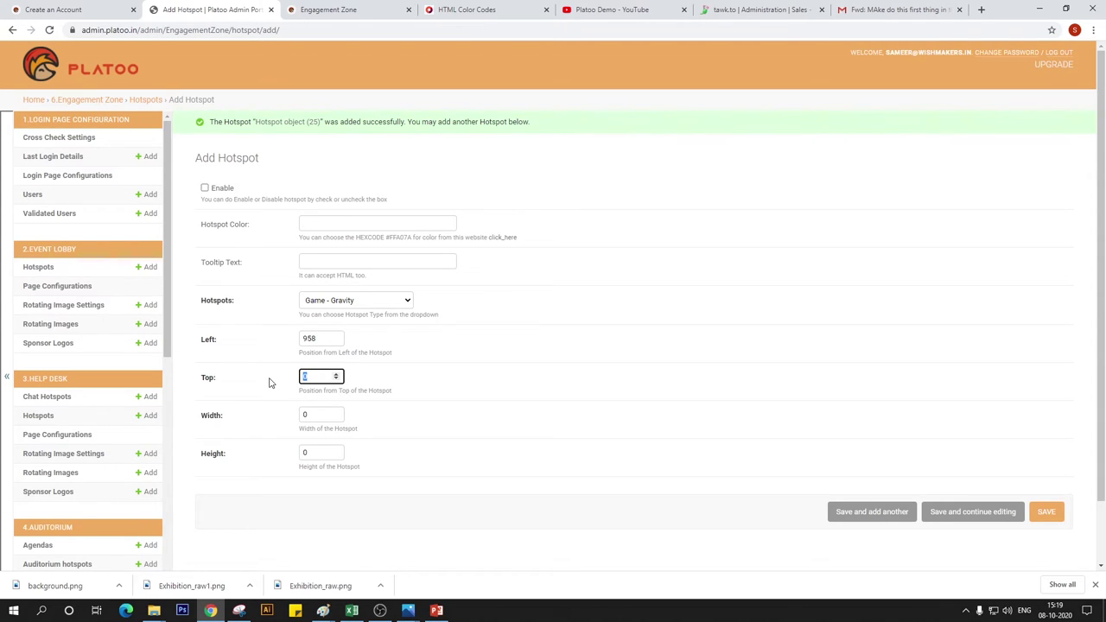
Set the Gravity hotspot's Top to 250 and its width and height to 20 each.
text(250)
key(Tab)
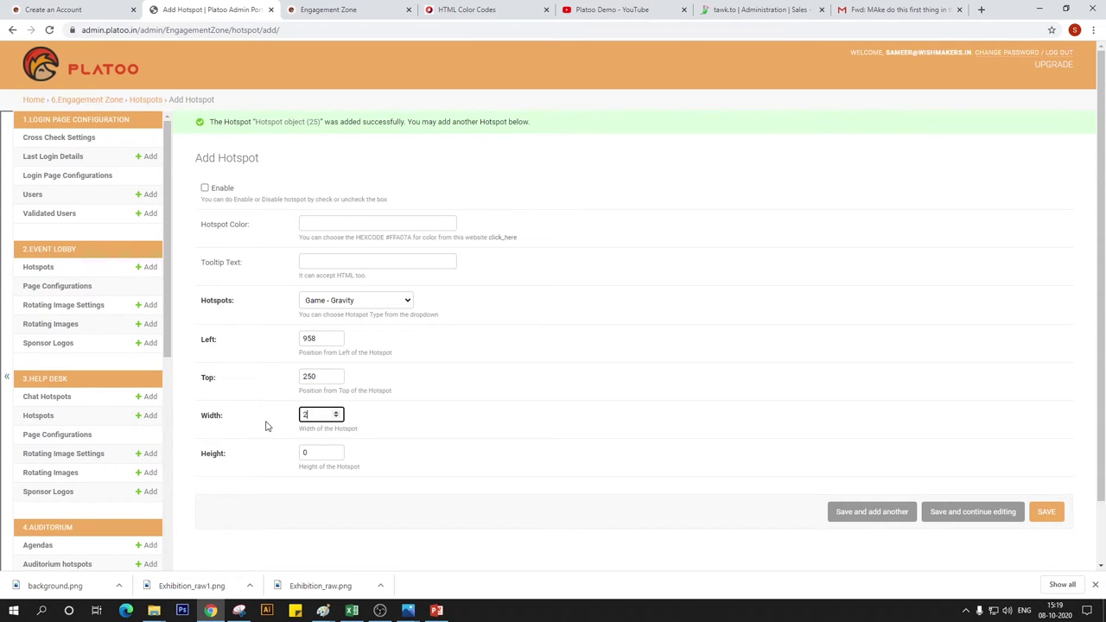
key(Tab)
Set the Gravity hotspot's colour to #F3B214, as on the HTML Color Codes page, and enable the hotspot.
click(345, 225)
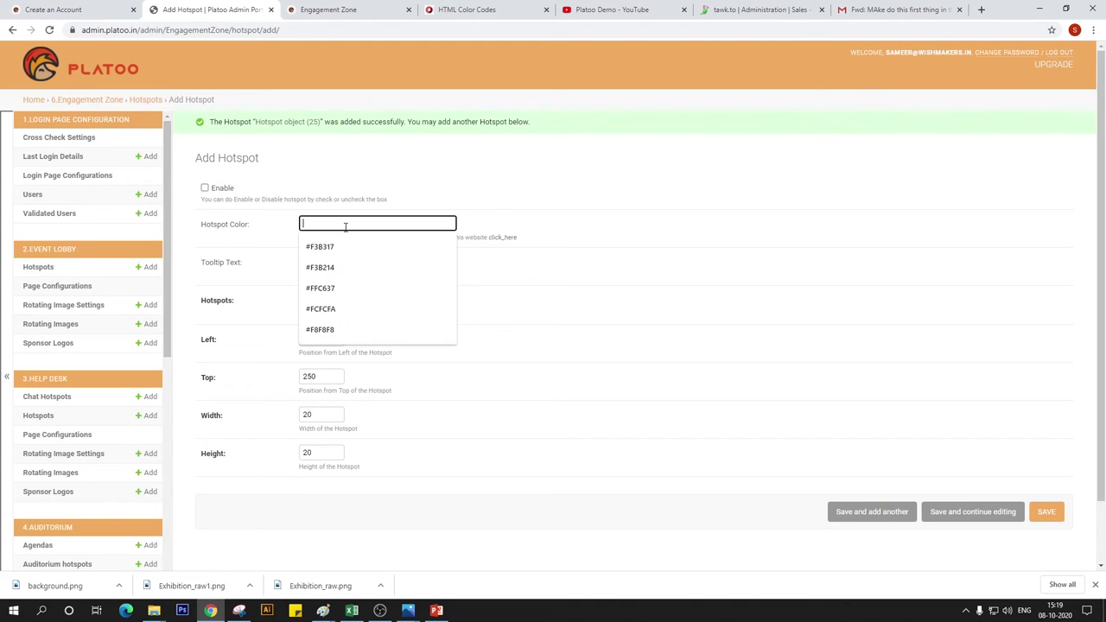
click(346, 9)
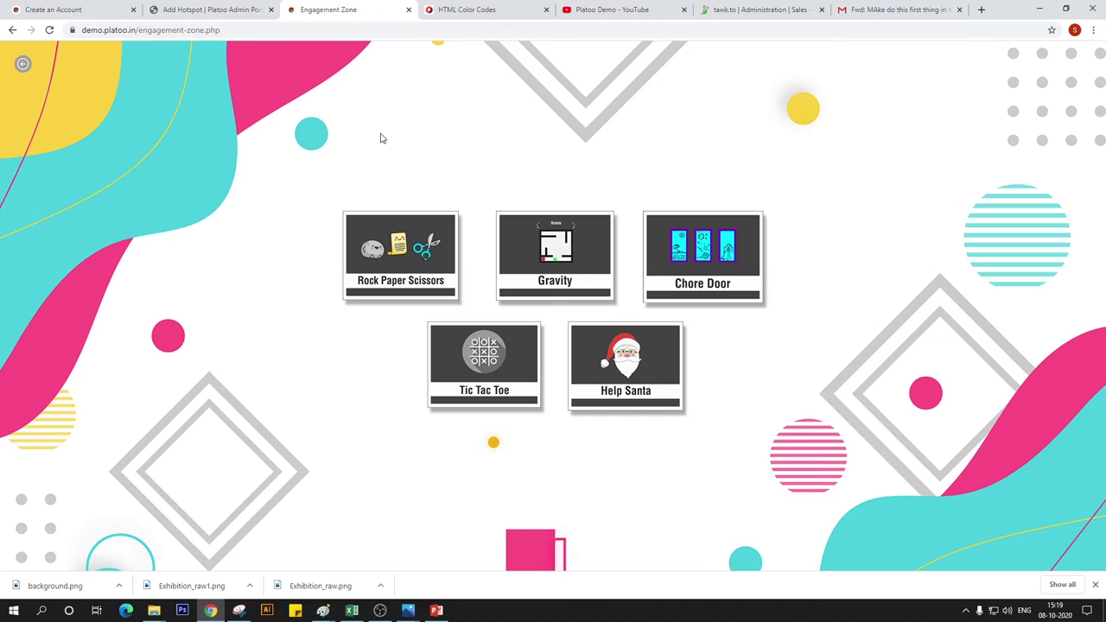
click(500, 14)
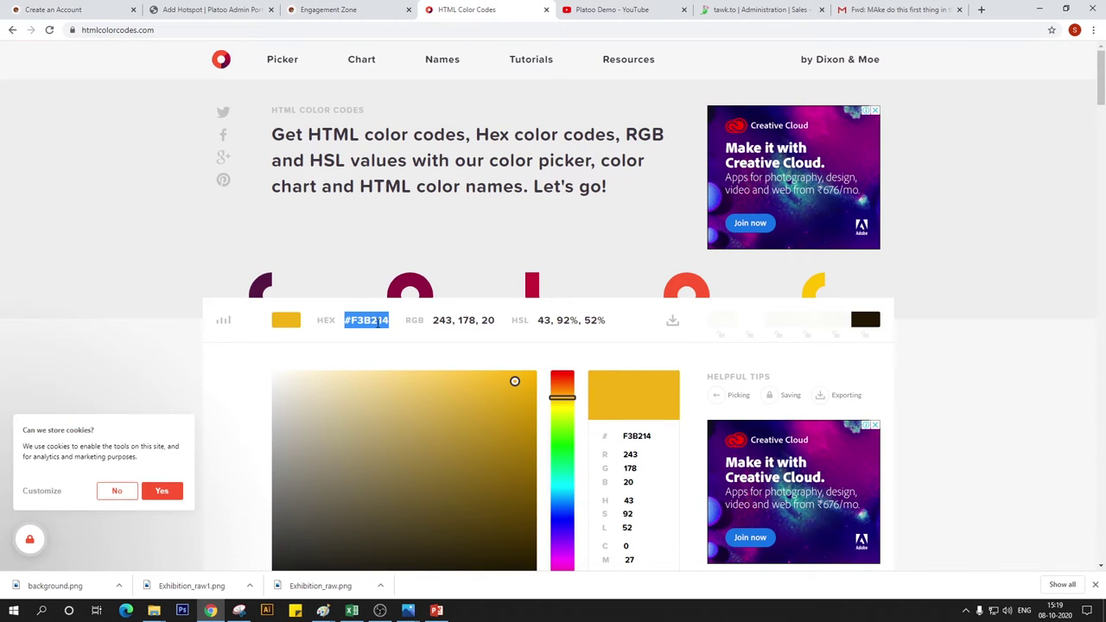
click(214, 10)
key(ctrl+v)
click(205, 189)
Set the Gravity hotspot's tooltip text to "Gravity" and save it, continuing with another new hotspot.
click(354, 262)
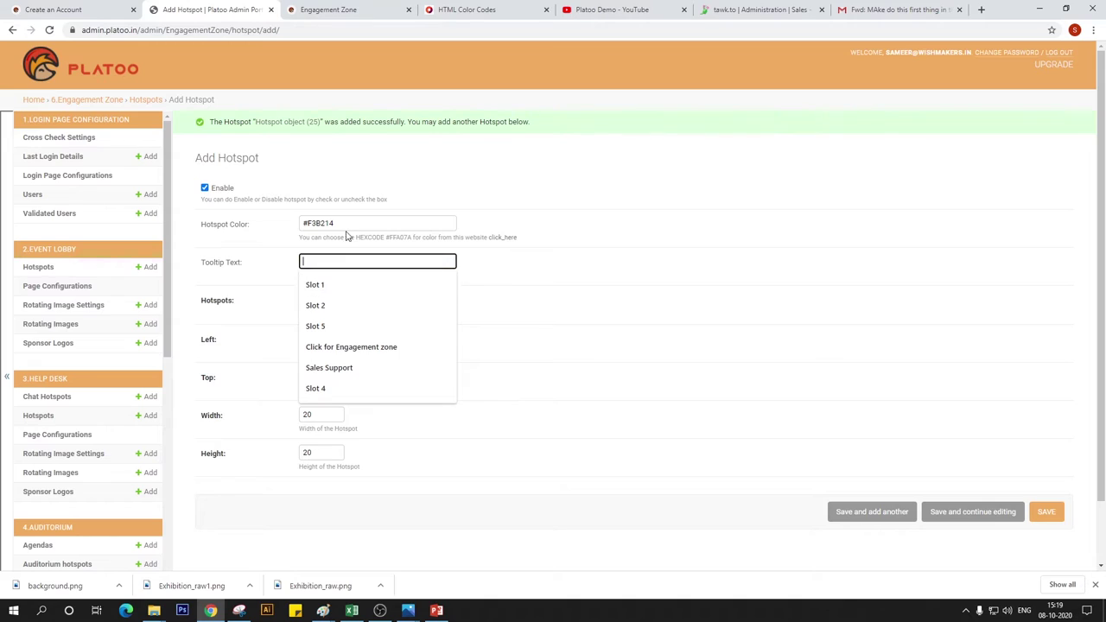
click(539, 272)
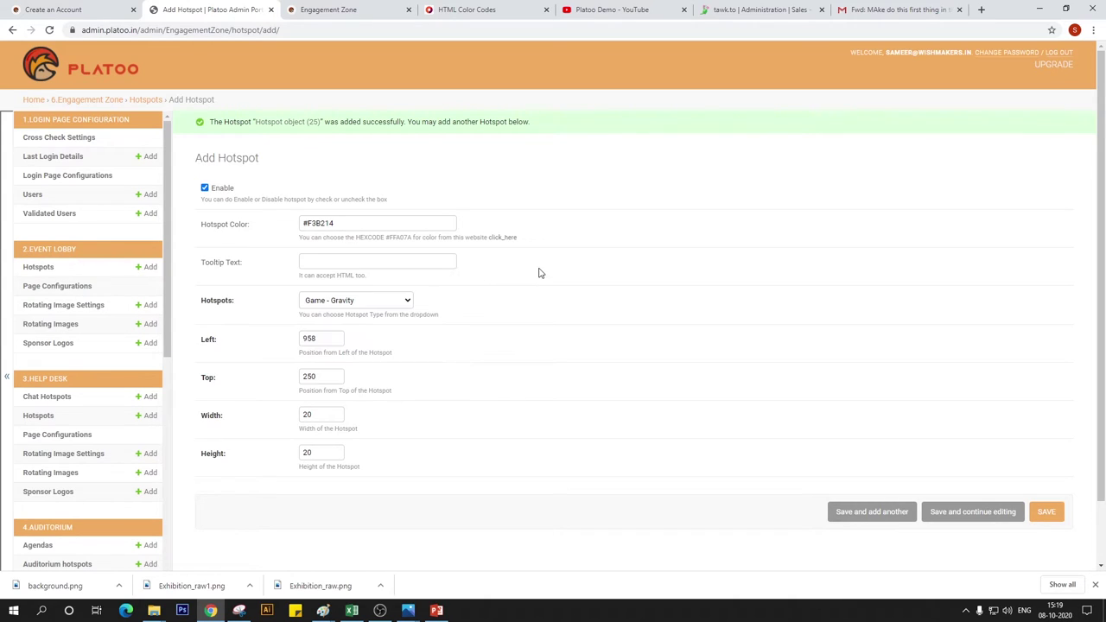
click(350, 265)
text(g)
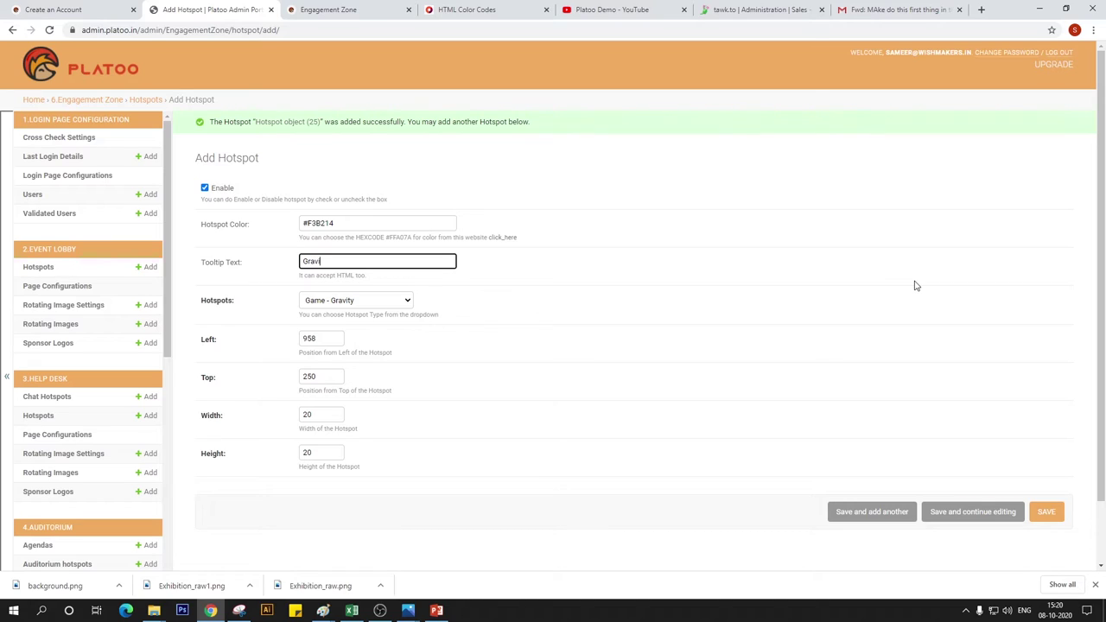
click(855, 511)
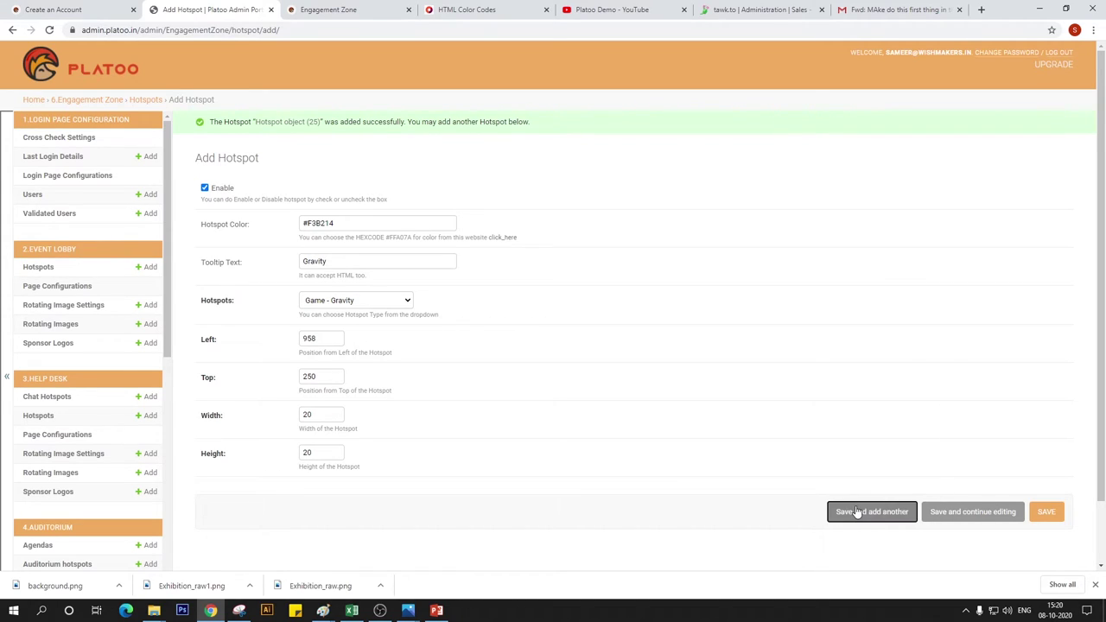
Assign the new blank hotspot to Game - Chore Door and enable it.
click(405, 304)
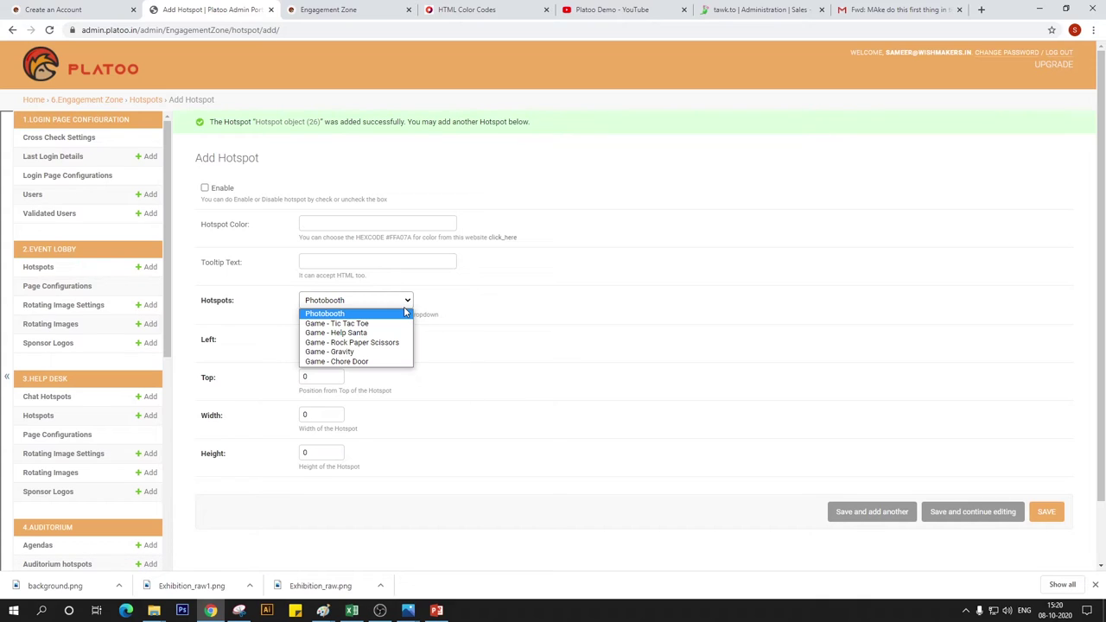
click(361, 362)
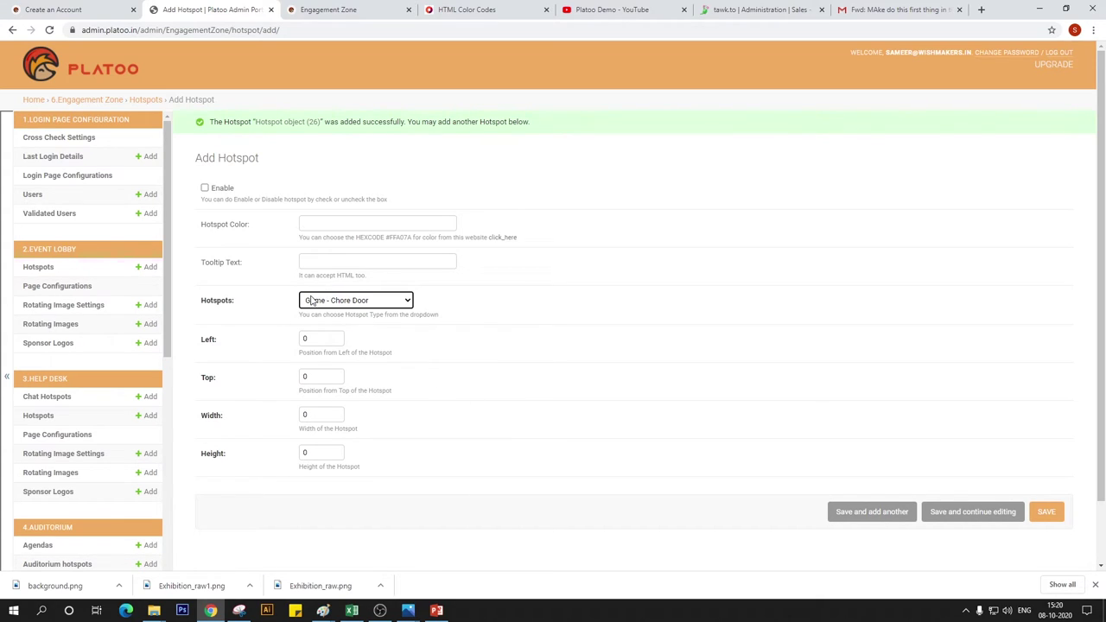
scroll(501, 414, down, 1)
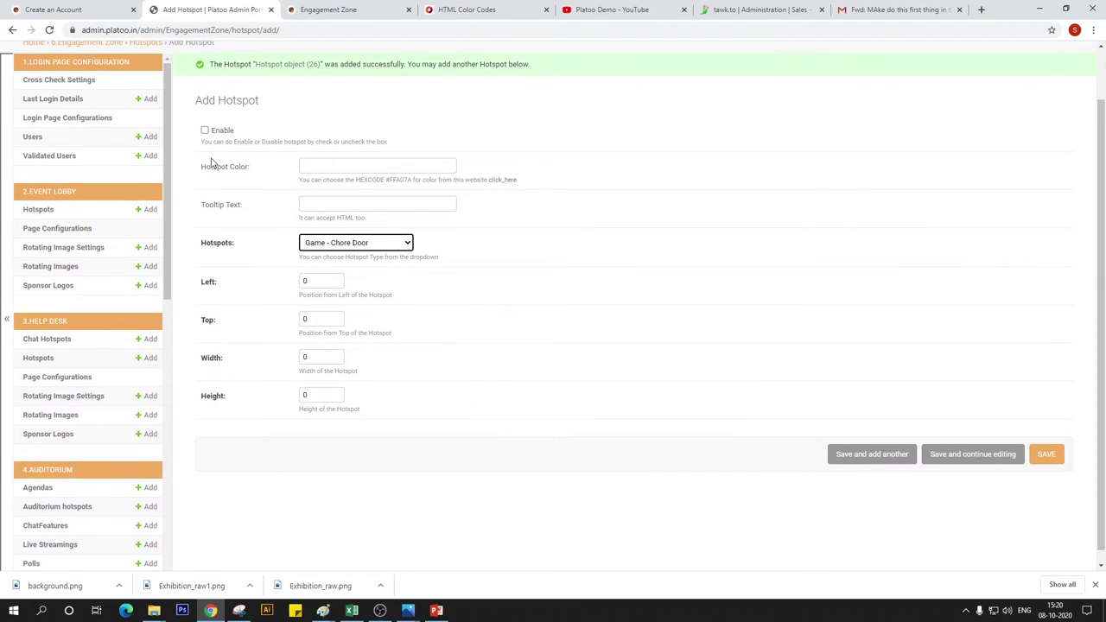
click(204, 131)
Set the Chore Door hotspot's colour to #F3B214, as on the HTML Color Codes page, and its tooltip text to "Chore door".
click(344, 171)
click(322, 9)
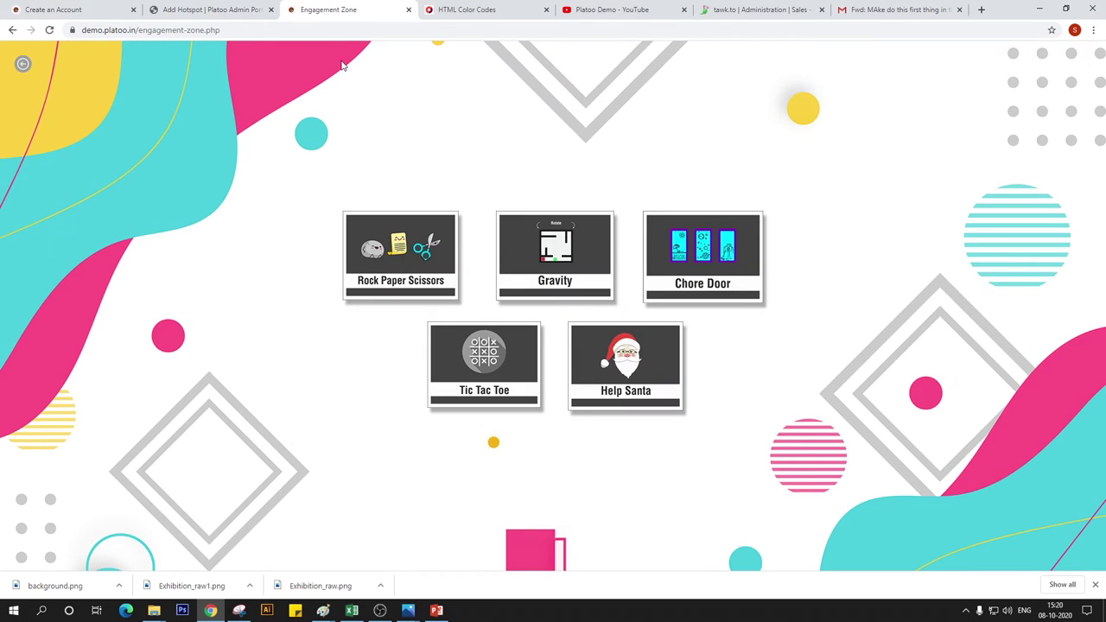
click(466, 10)
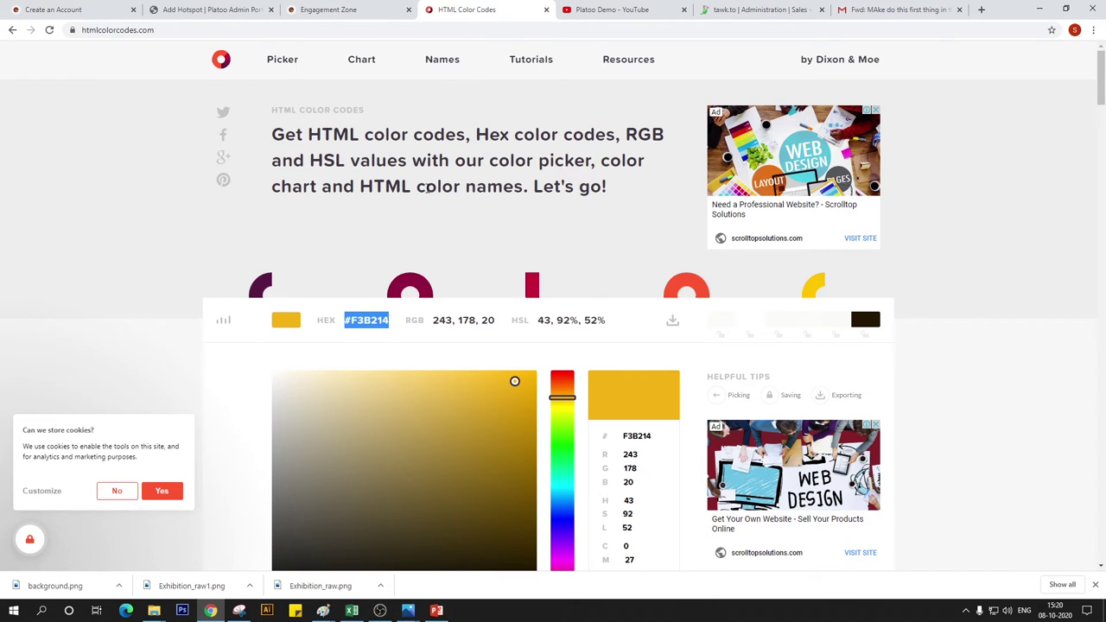
click(216, 10)
text(#F3B214)
click(324, 203)
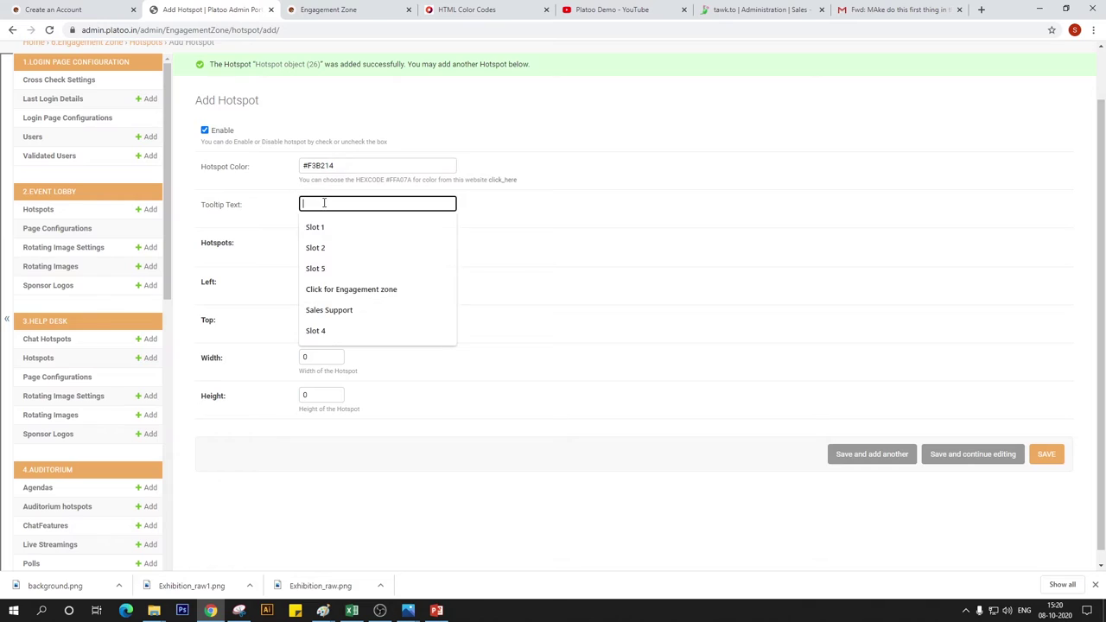
text(Chore door)
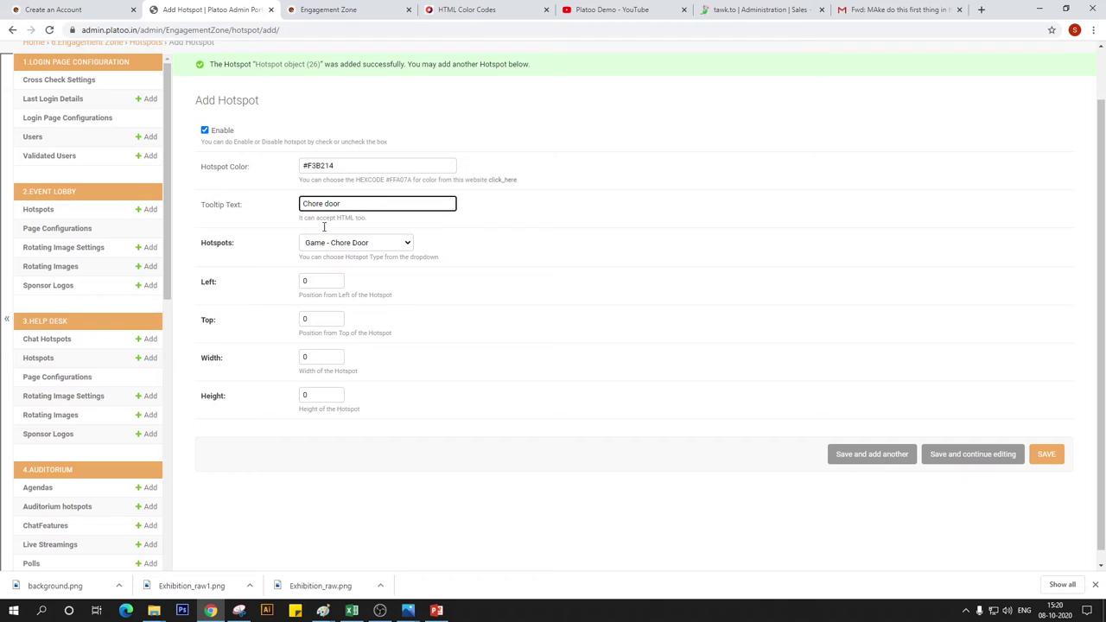
Read the guide line's position above the Chore Door card in Paint and set the hotspot's Left to 1223.
double_click(311, 283)
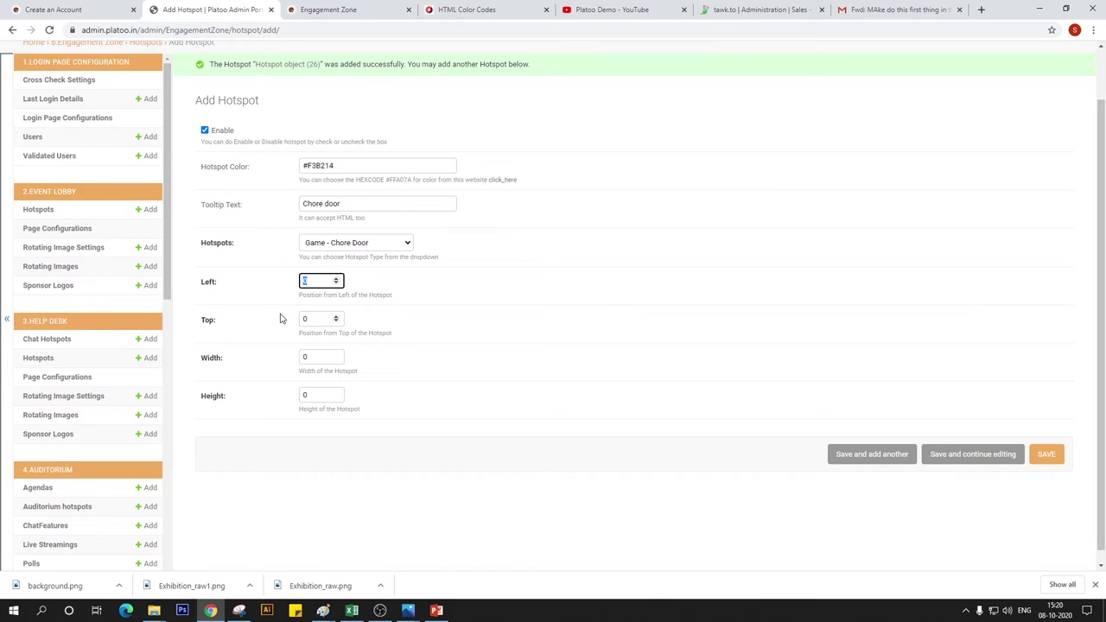
mouse_move(325, 613)
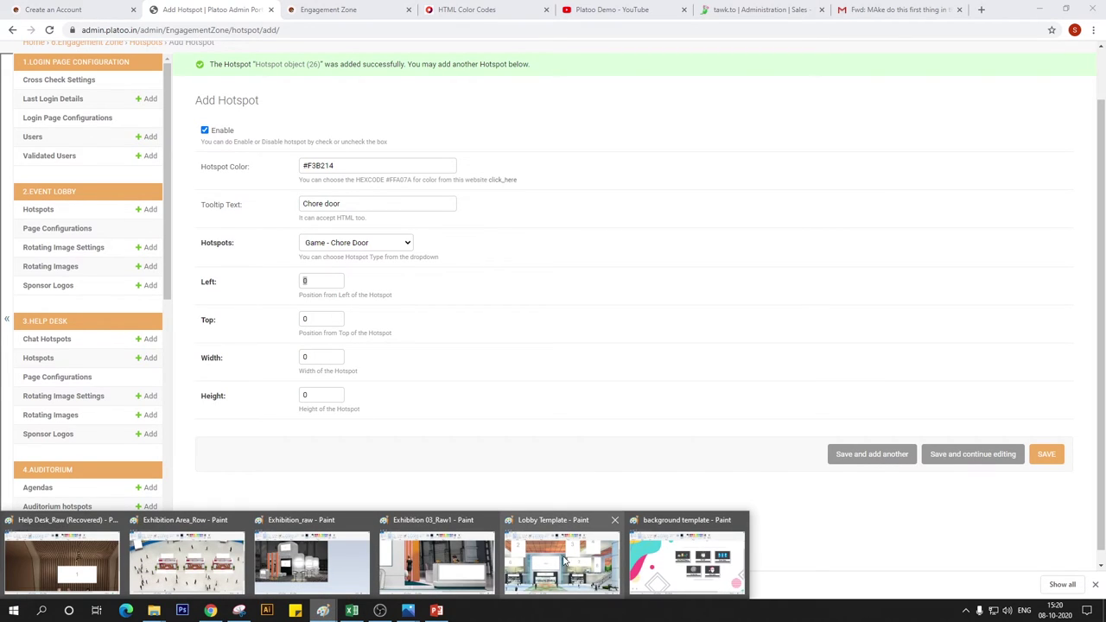
click(688, 557)
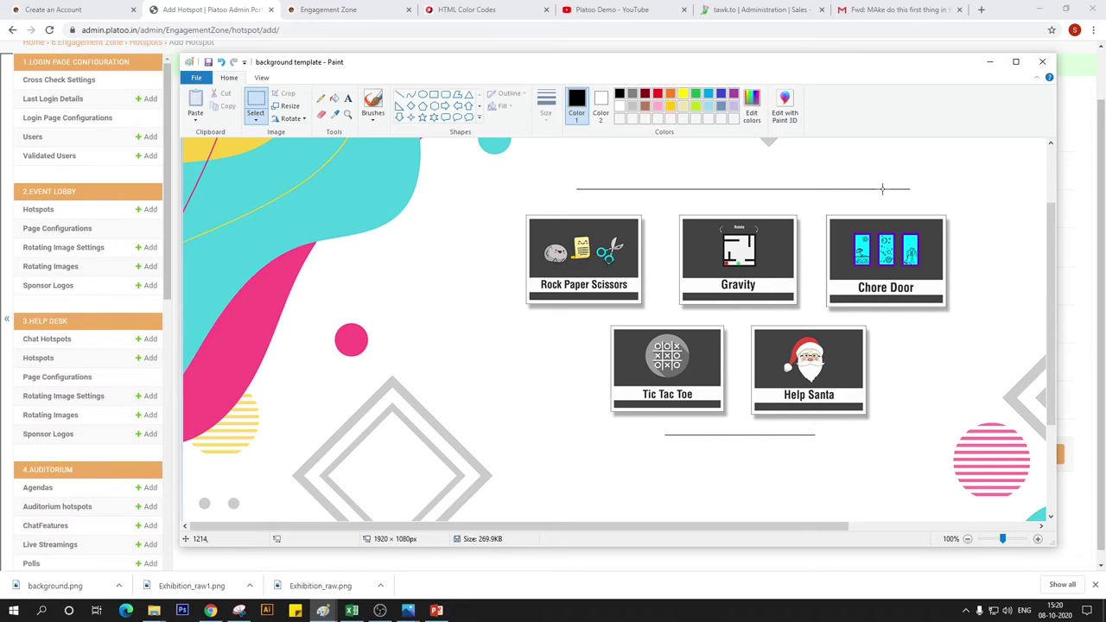
key(alt+Tab)
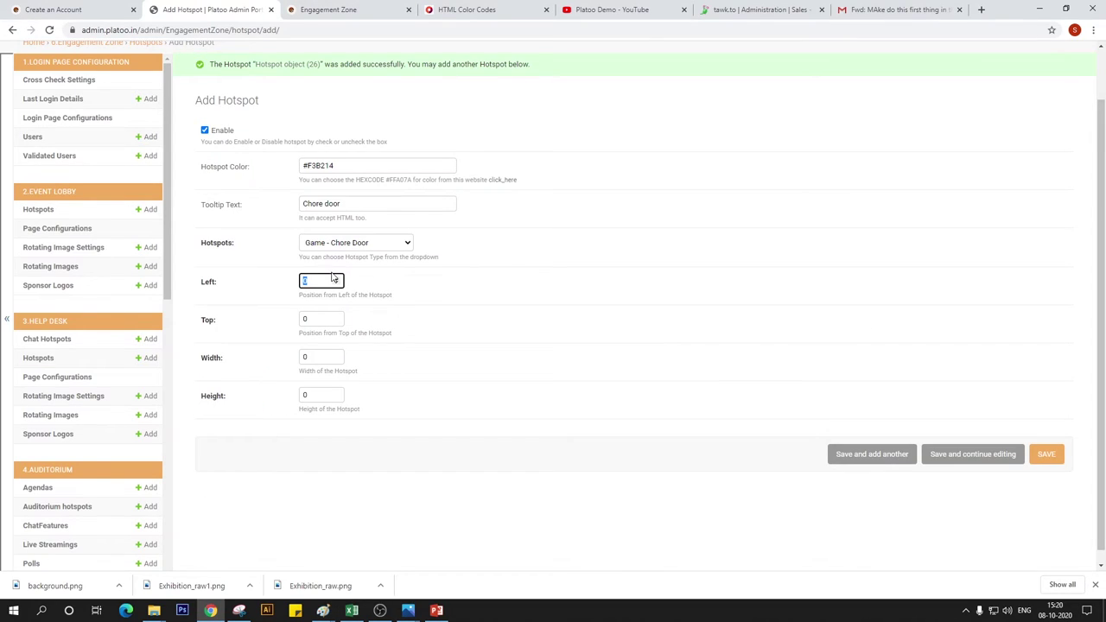
text(1223)
key(Tab)
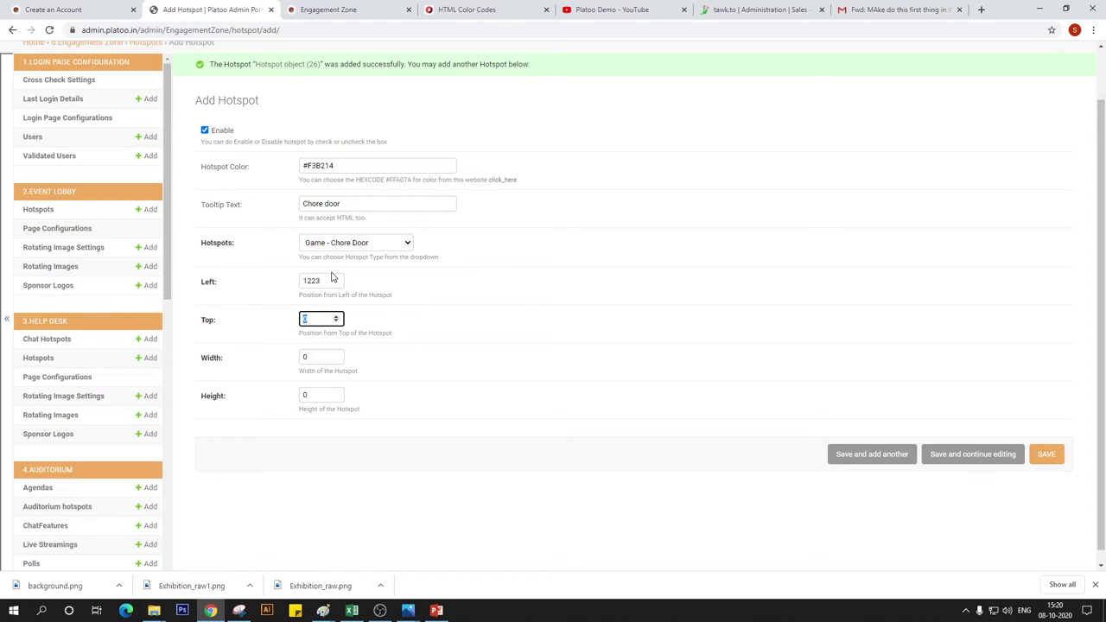
Set the Chore Door hotspot's Top to 250 and its width and height to 20 each, and save it.
text(250)
key(Tab)
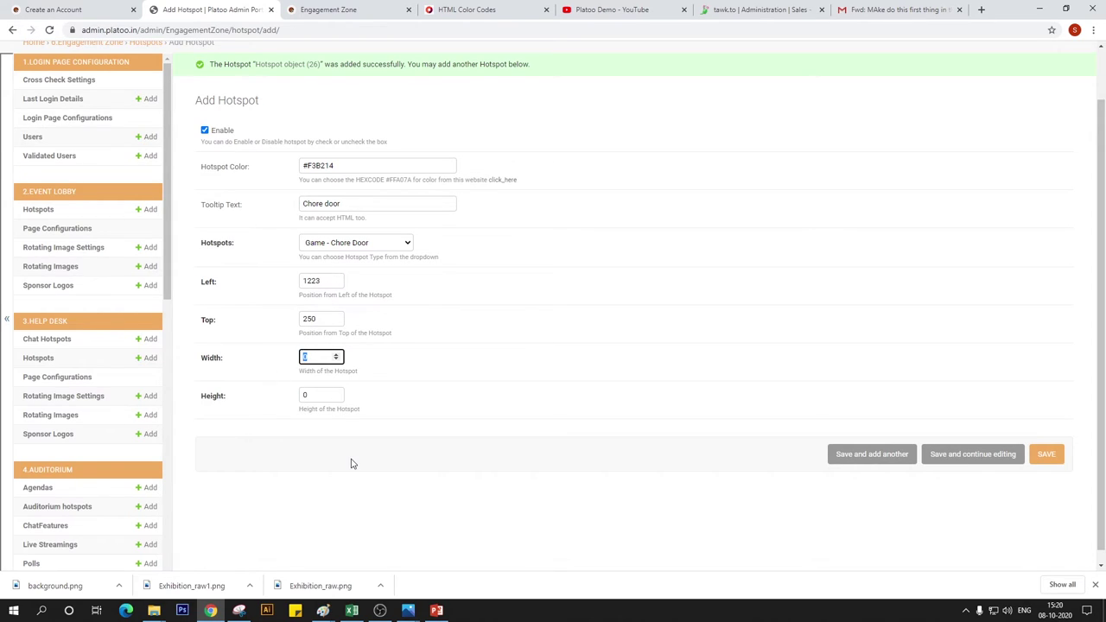
text(20)
click(322, 394)
double_click(307, 394)
text(20)
click(1043, 458)
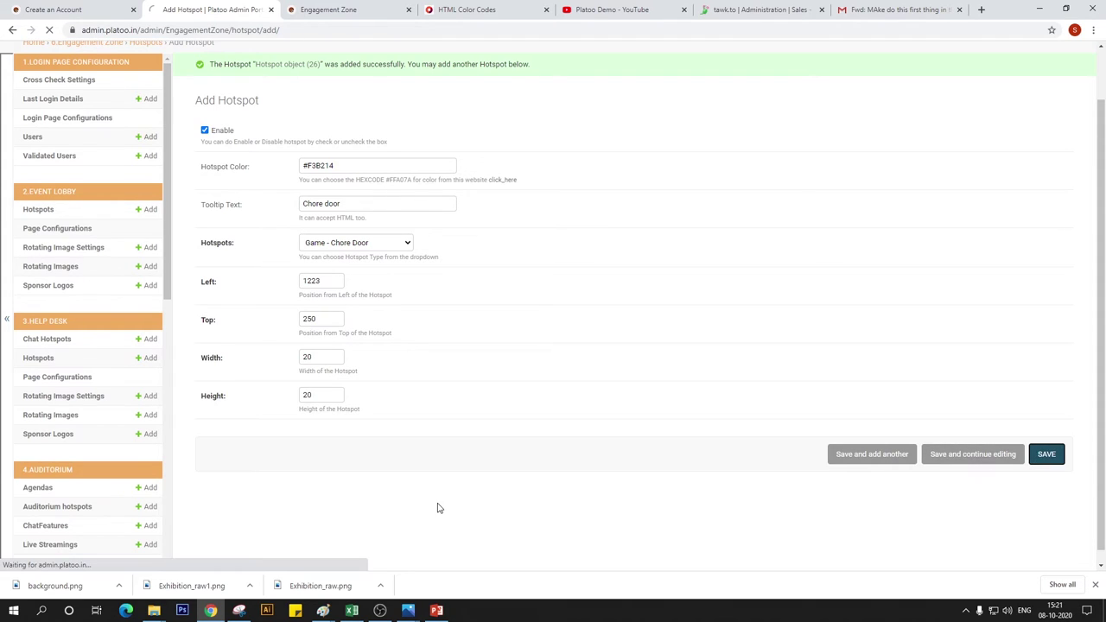
Reload the Engagement Zone on the demo site and test the Rock Paper Scissors hotspot by playing paper, closing the game at the end.
click(344, 10)
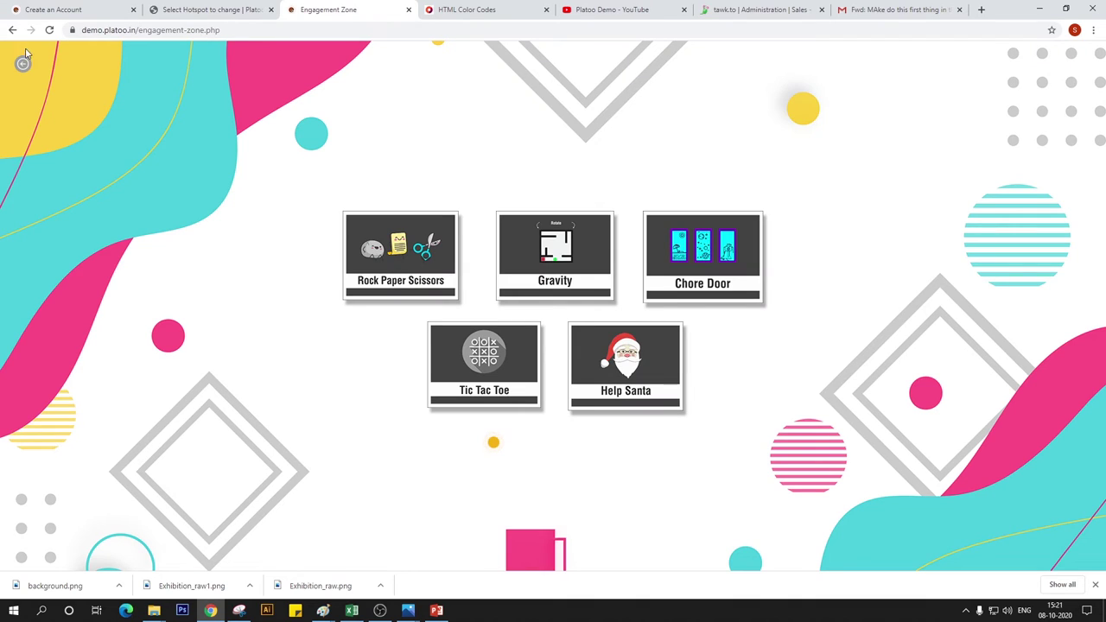
click(49, 30)
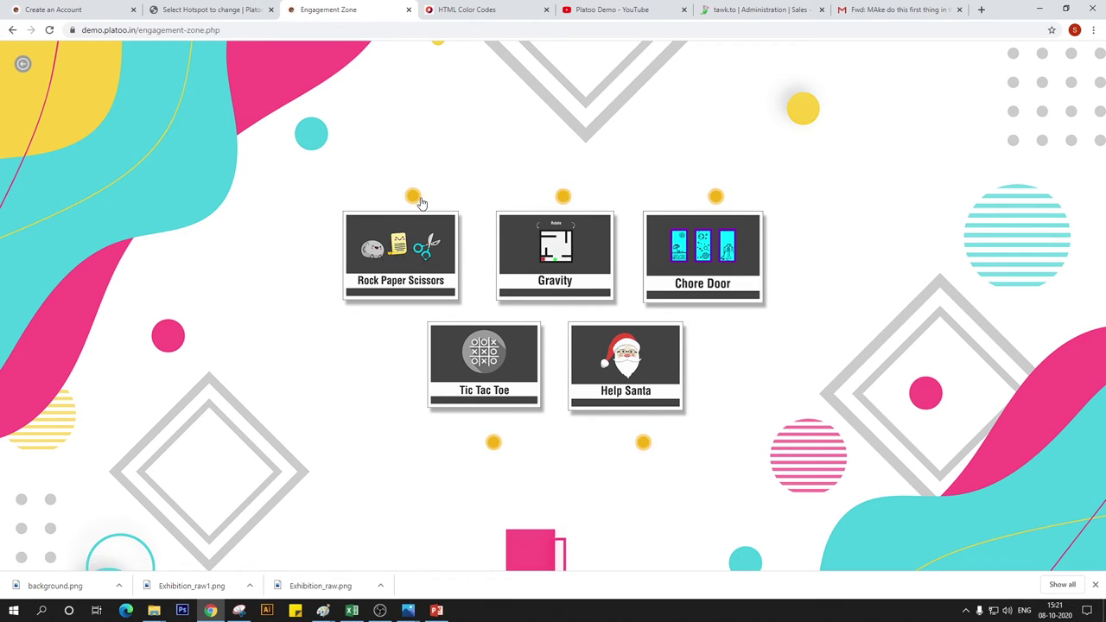
click(416, 199)
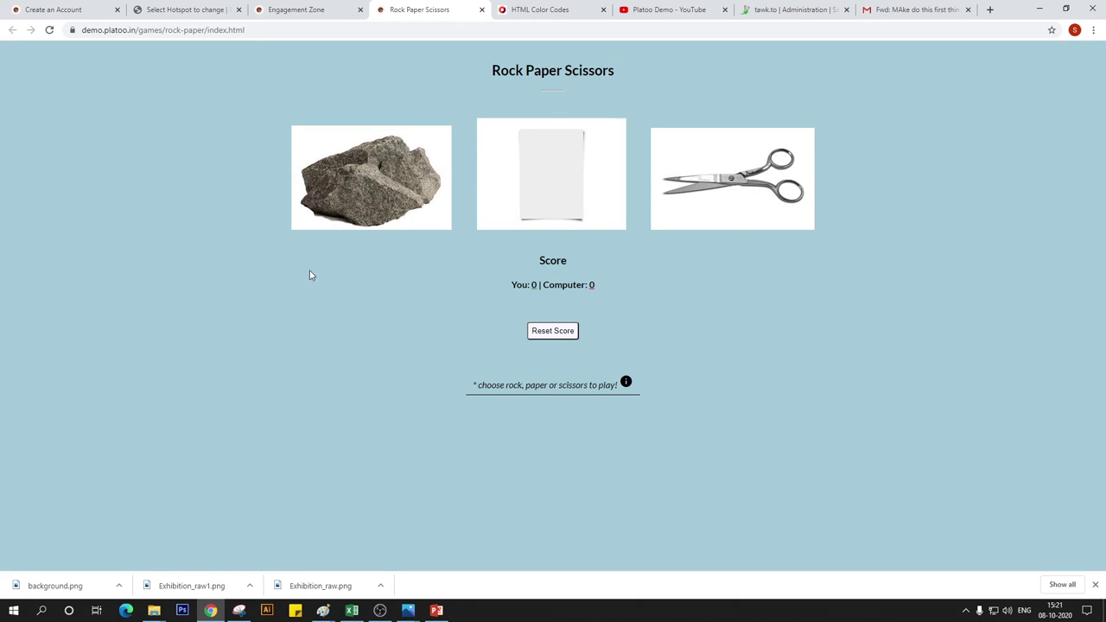
click(548, 203)
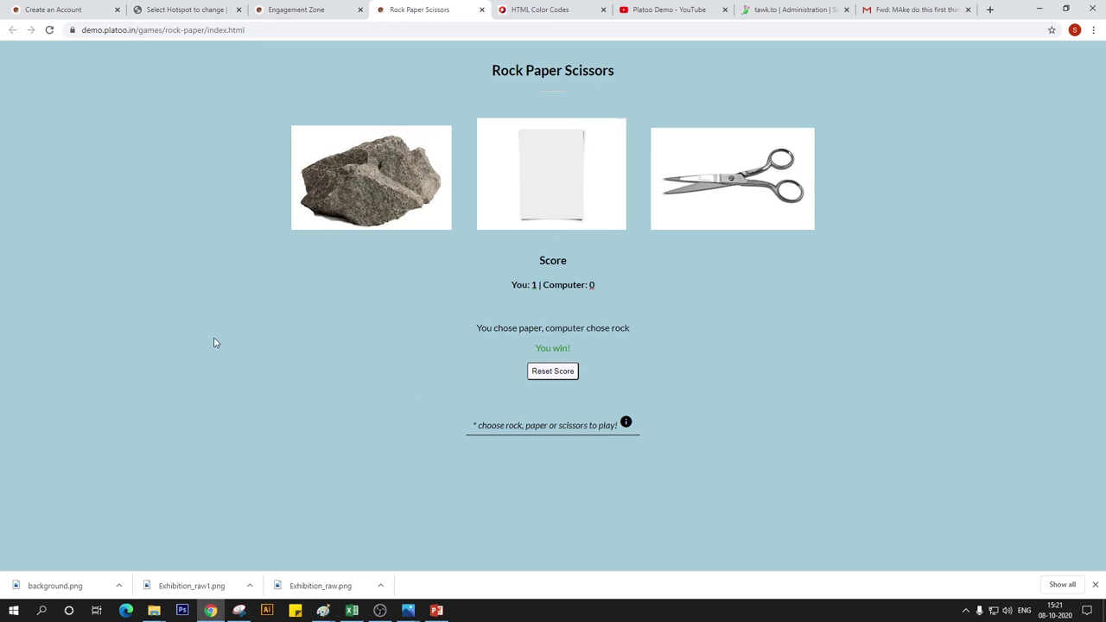
click(481, 9)
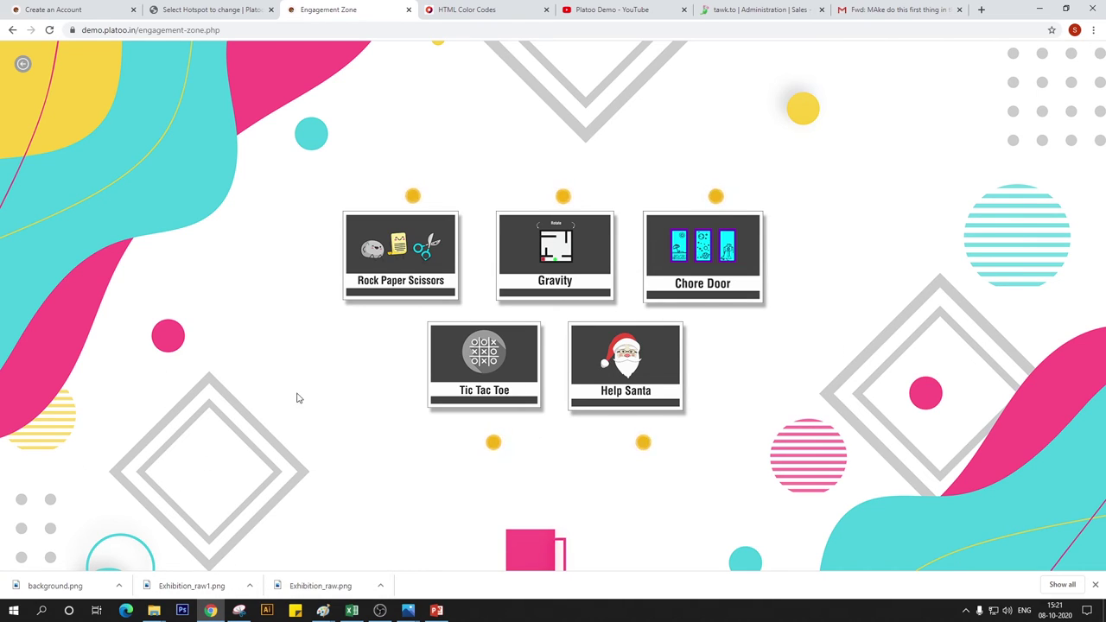
Add another Engagement Zone hotspot in the admin site, assigned to Photobooth and enabled.
click(207, 10)
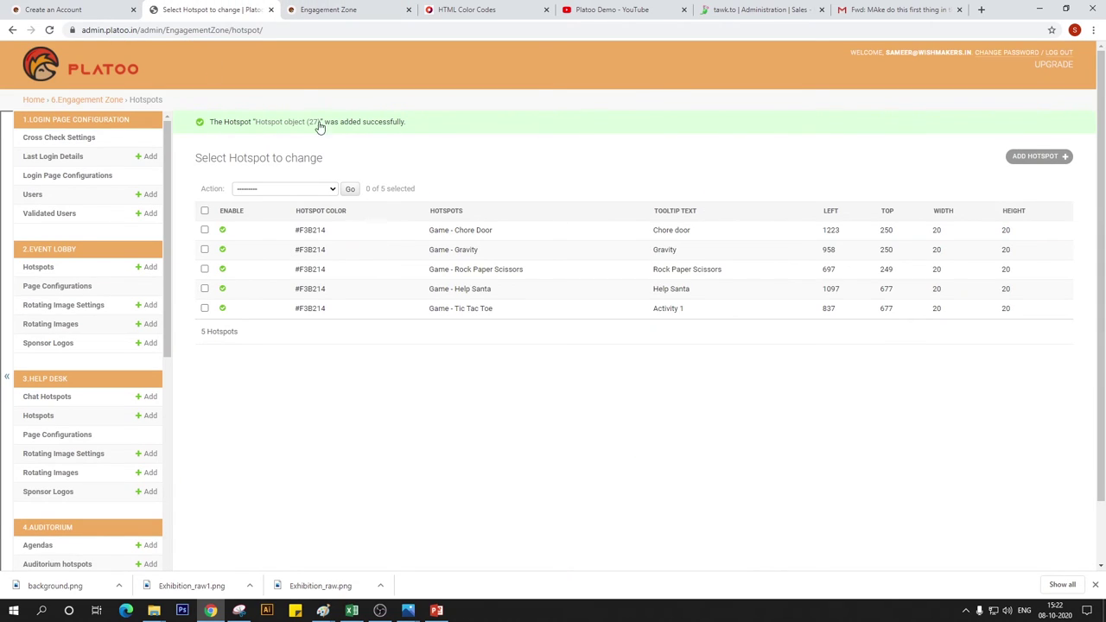
key(ctrl+Tab)
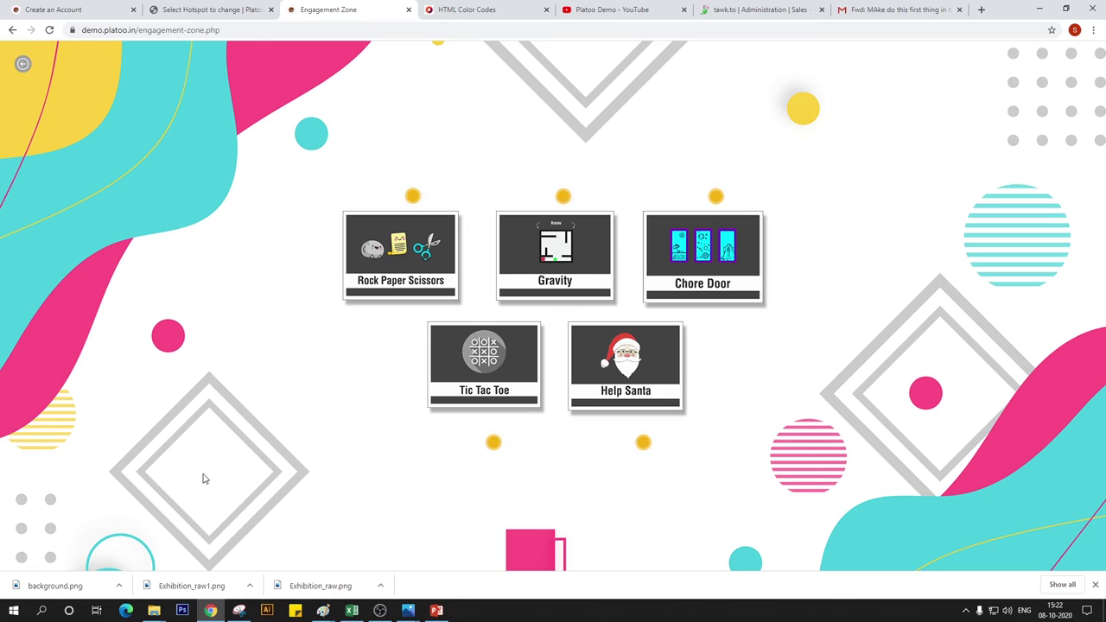
click(210, 10)
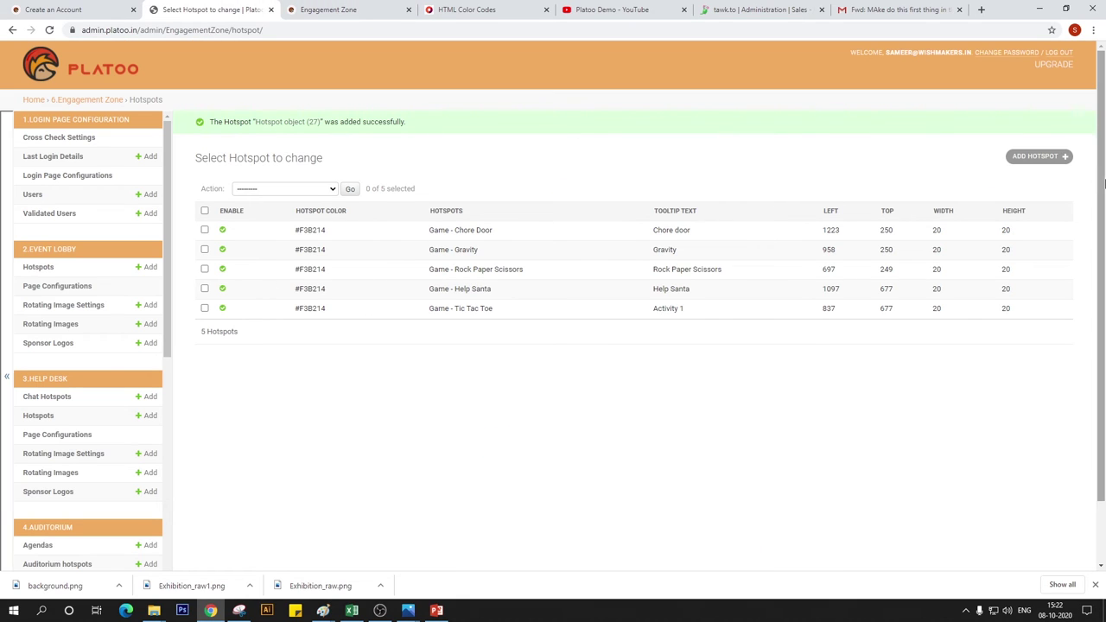
click(1036, 155)
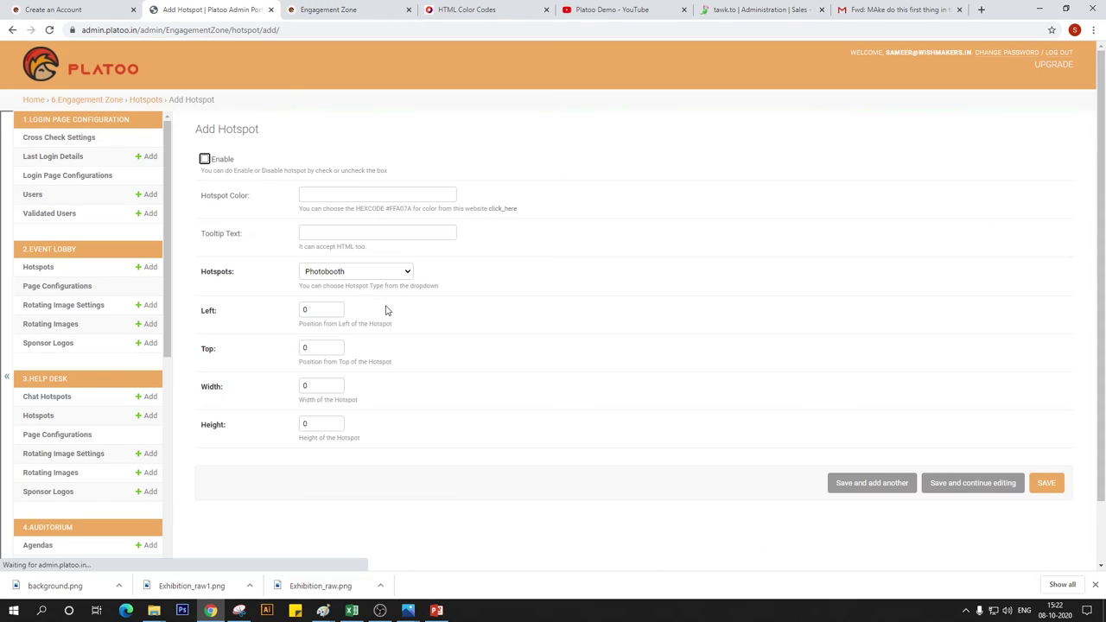
click(365, 274)
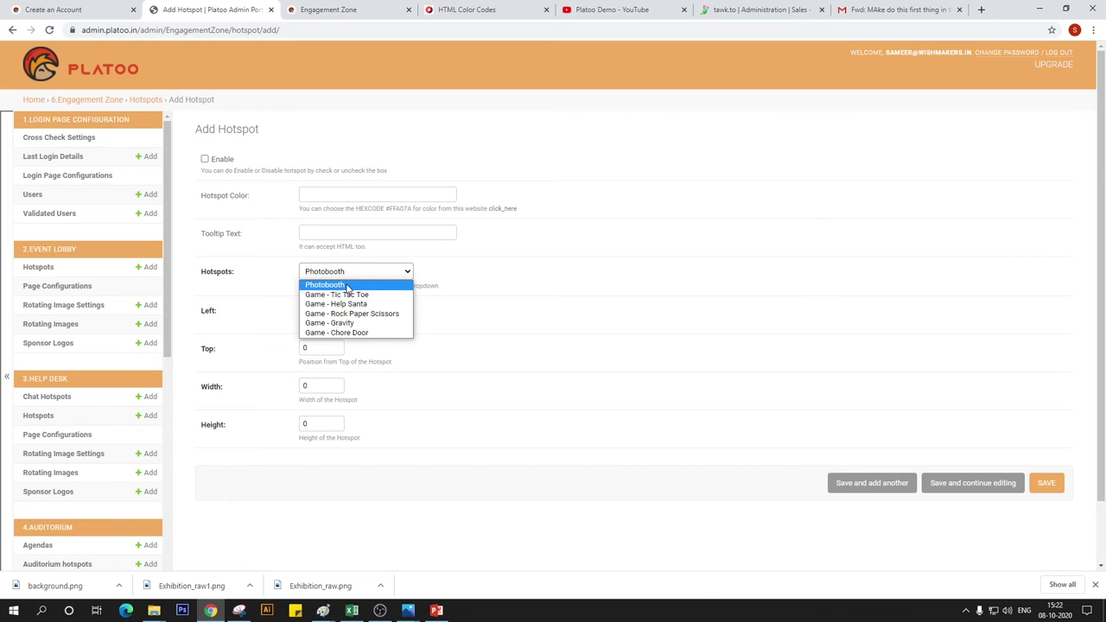
click(346, 286)
click(204, 159)
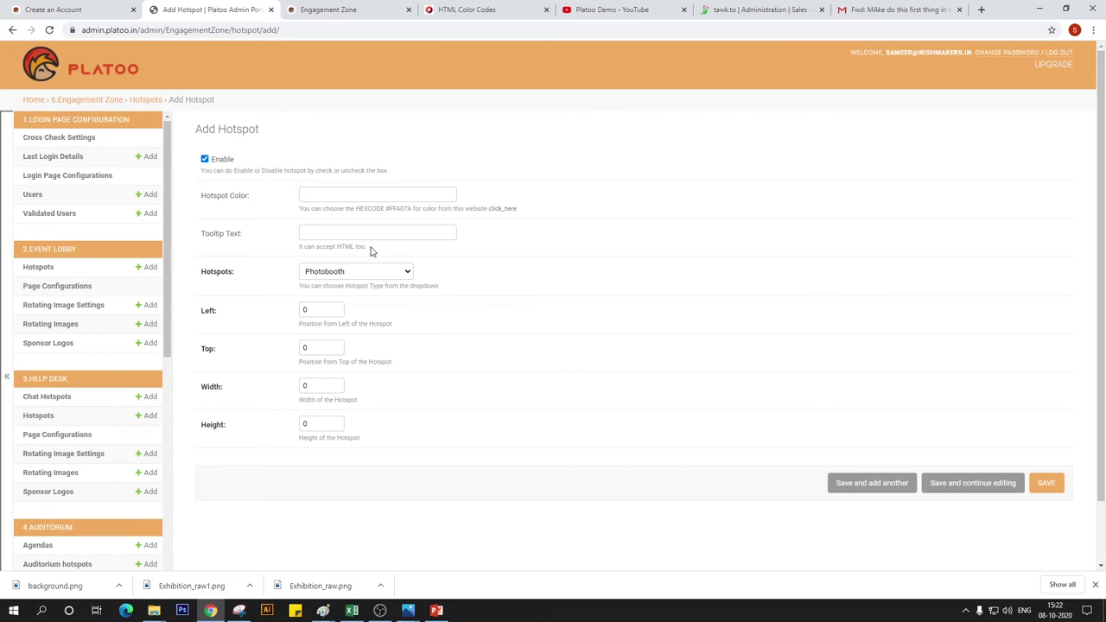
Set the Photobooth hotspot's colour to #F3B214, copied from the HTML Color Codes page, and its tooltip text to "Photo Op".
click(337, 195)
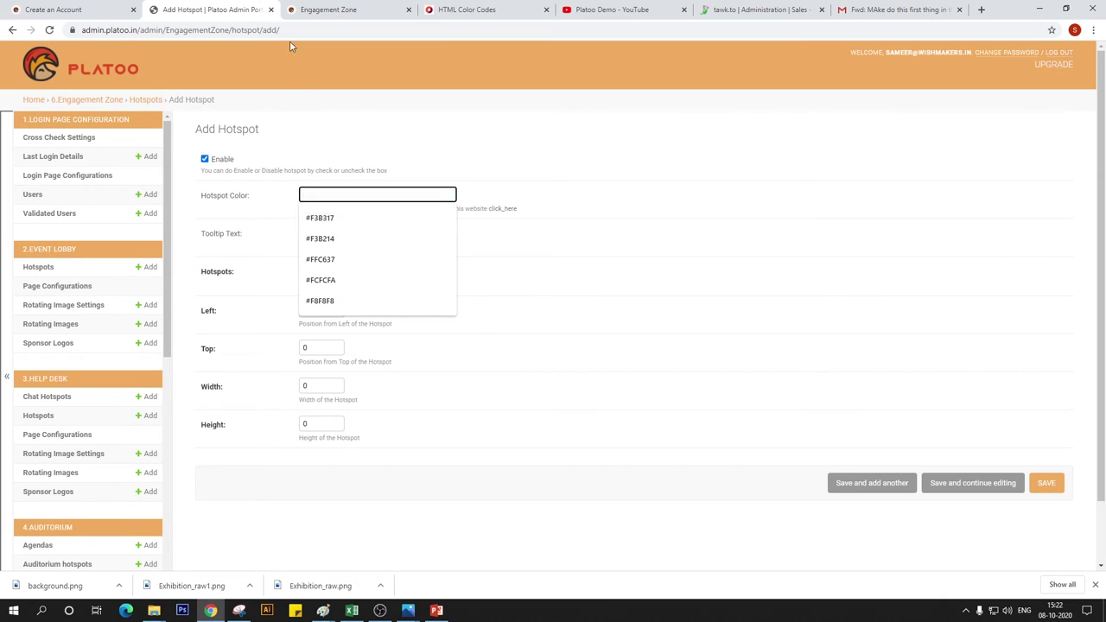
click(341, 10)
click(459, 7)
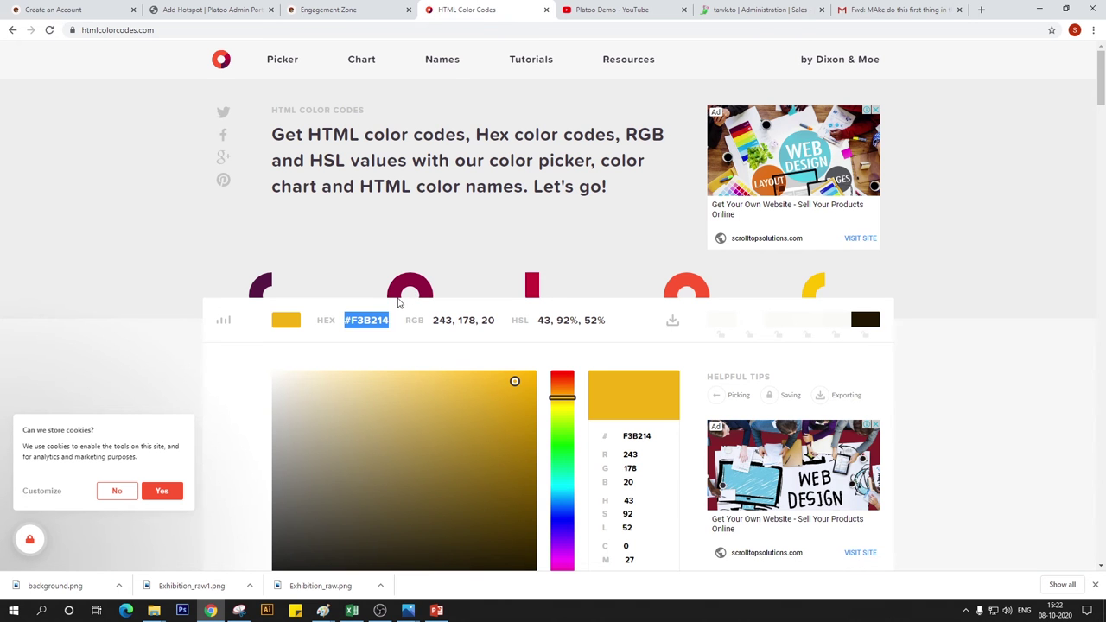
key(ctrl+c)
click(211, 9)
key(ctrl+v)
click(339, 233)
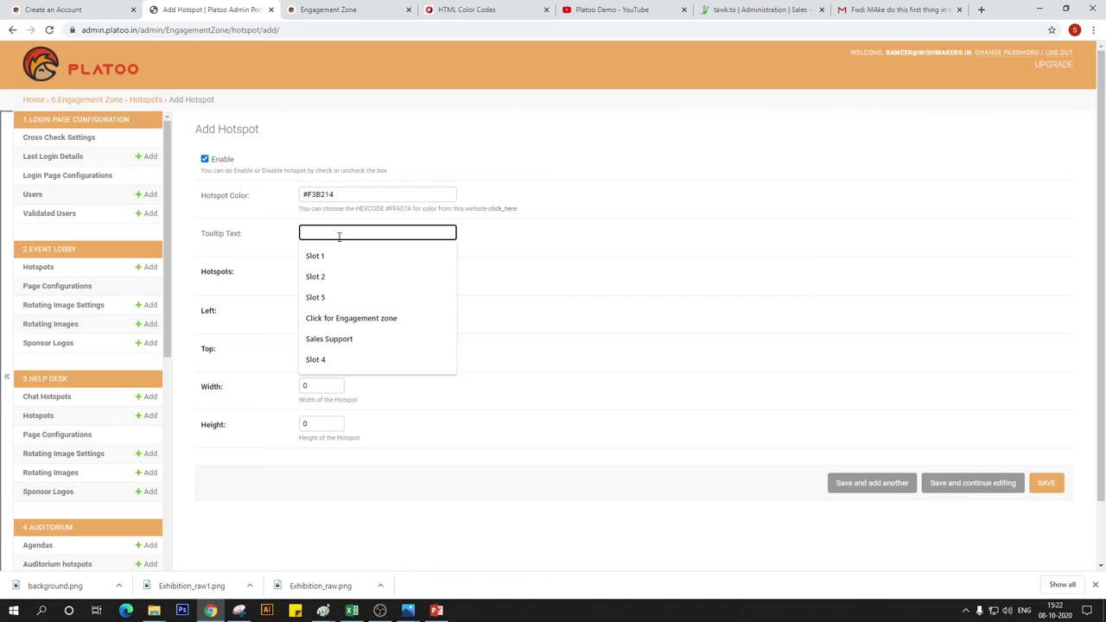
text(Photo Op)
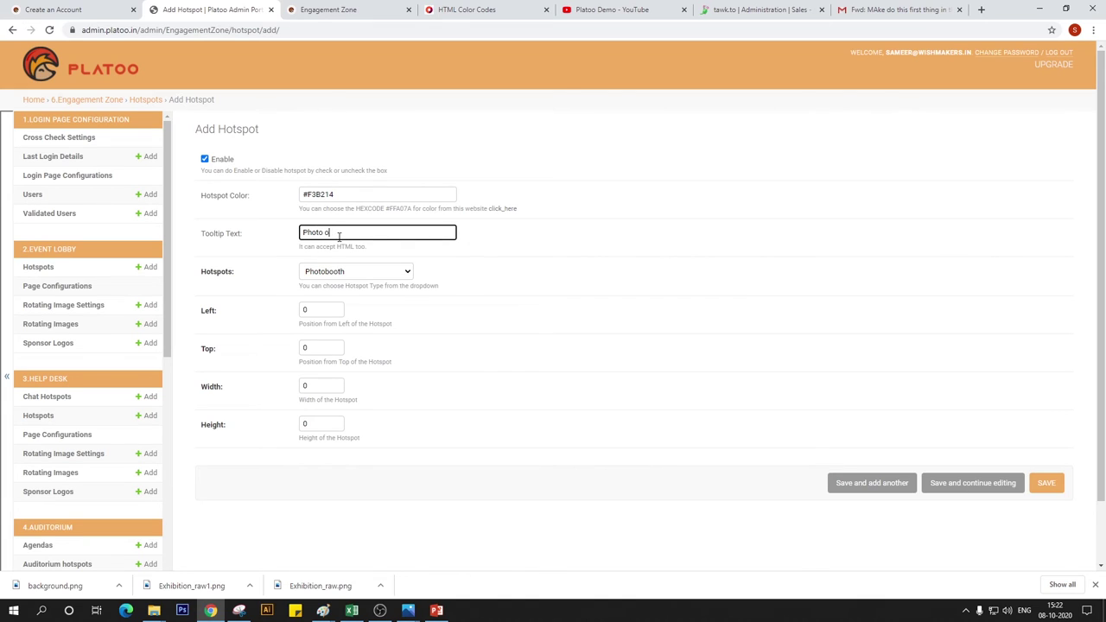
Set the Photobooth hotspot's Left to 364 and Top to 744, reading the diamond's centre coordinates from the background template in Paint.
double_click(319, 313)
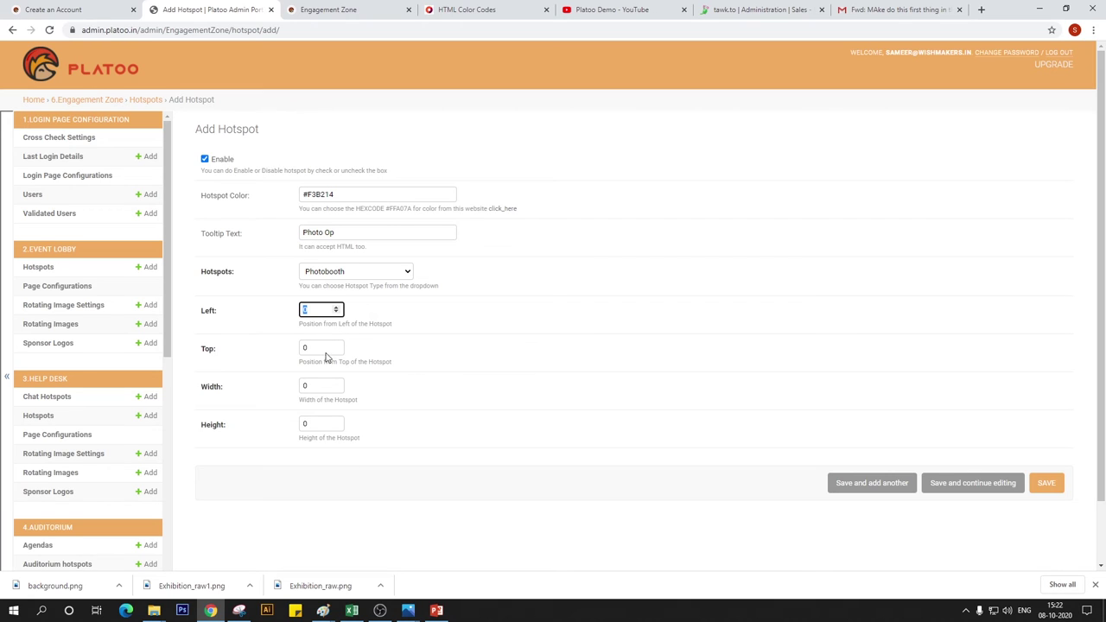
click(322, 611)
click(683, 553)
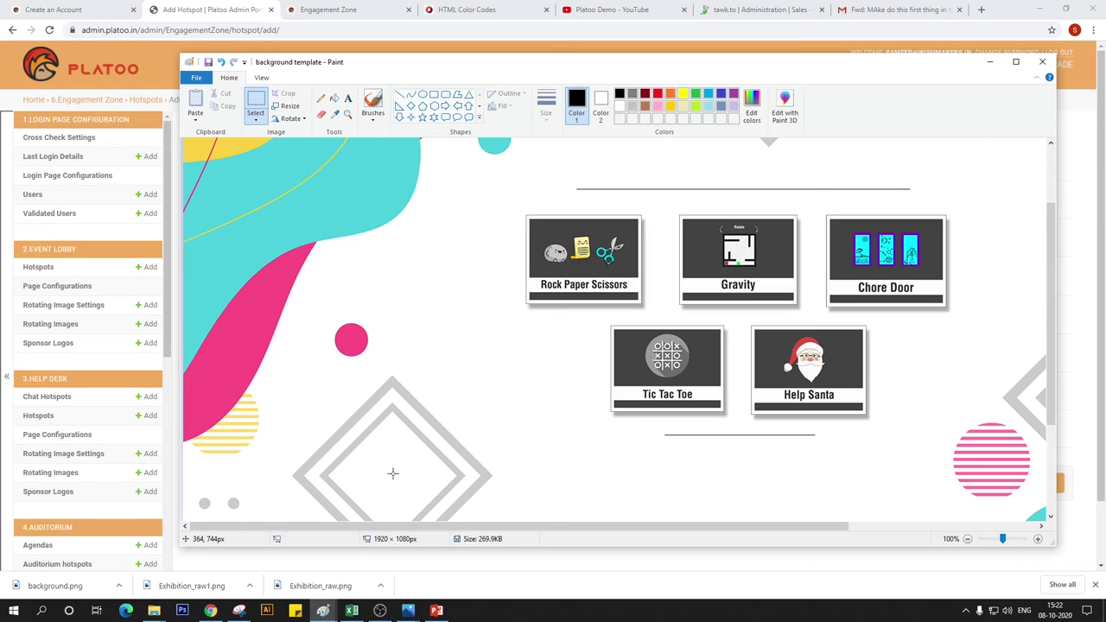
key(alt+Tab)
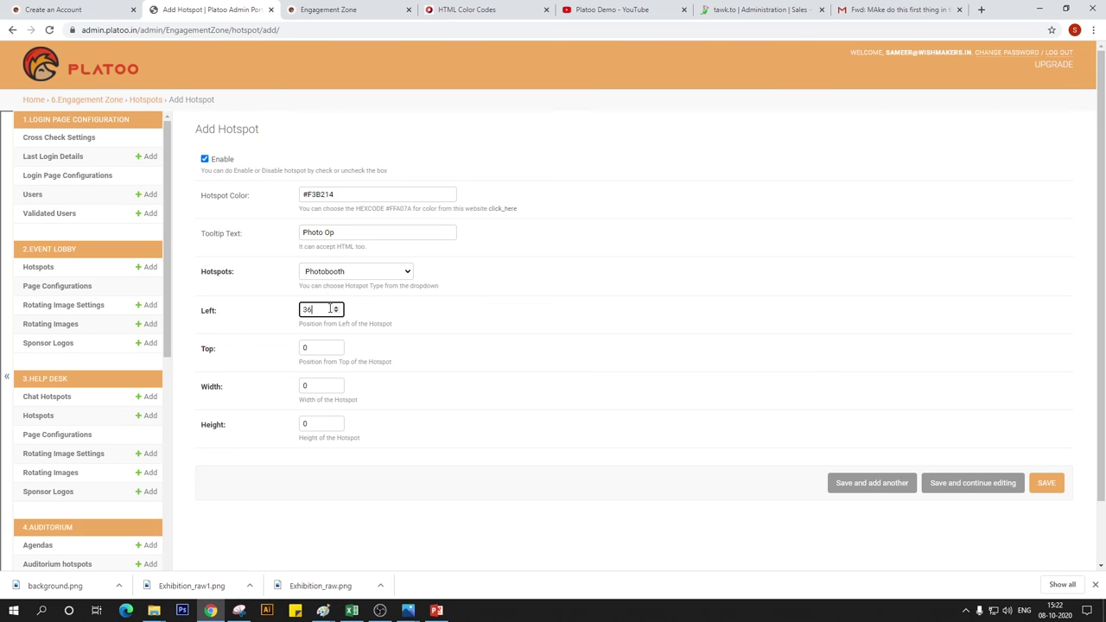
key(Tab)
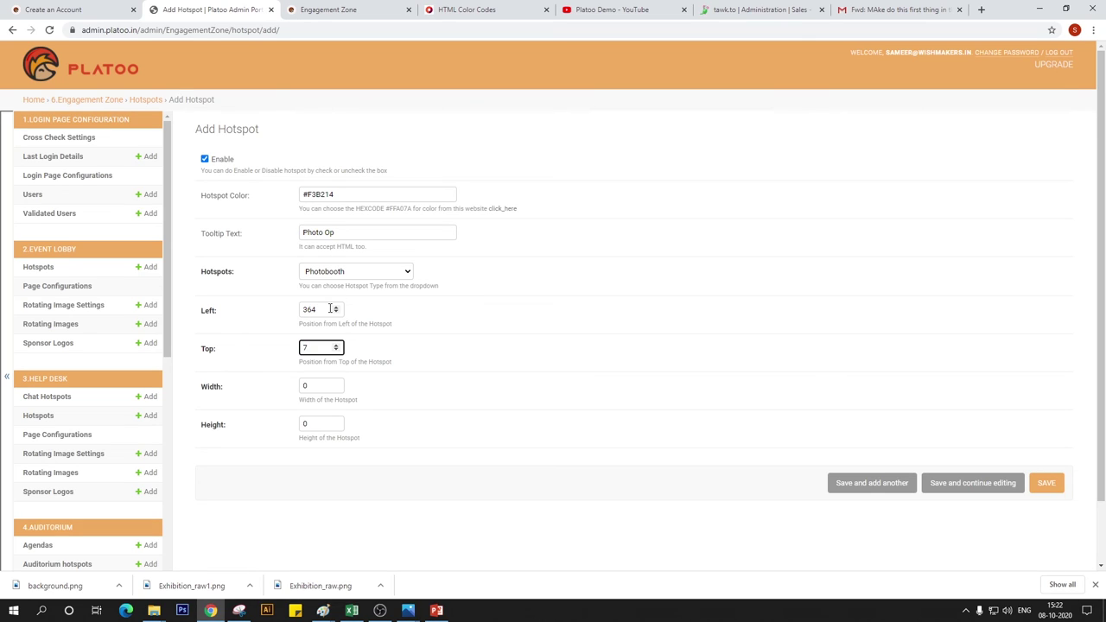
text(744)
Set the Photobooth hotspot's width and height to 20 each, and save it.
key(Tab)
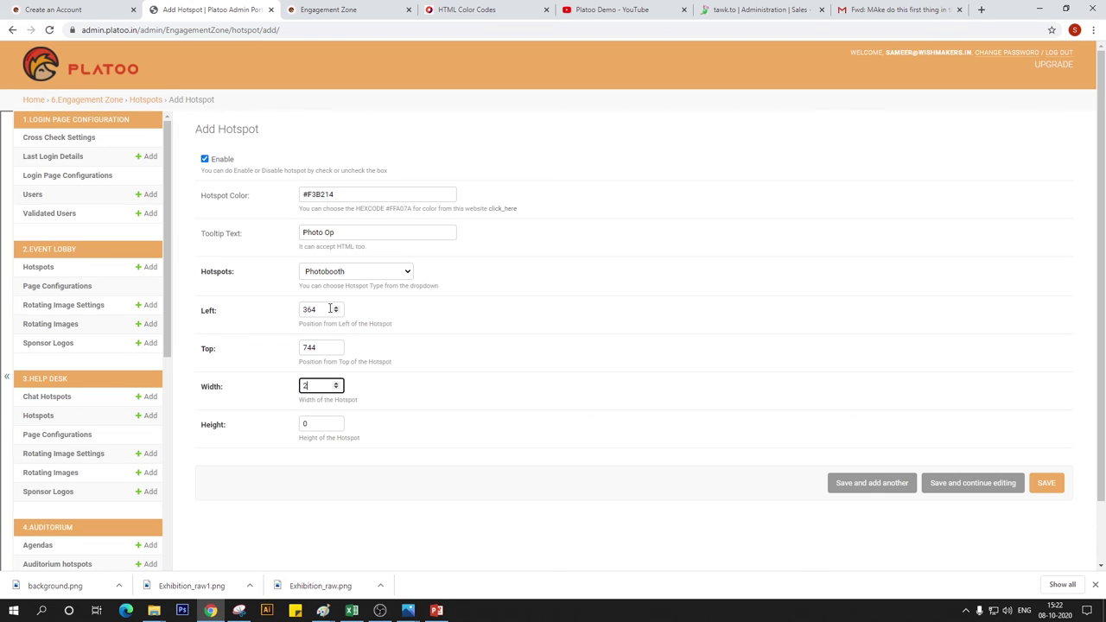
key(Tab)
text(20)
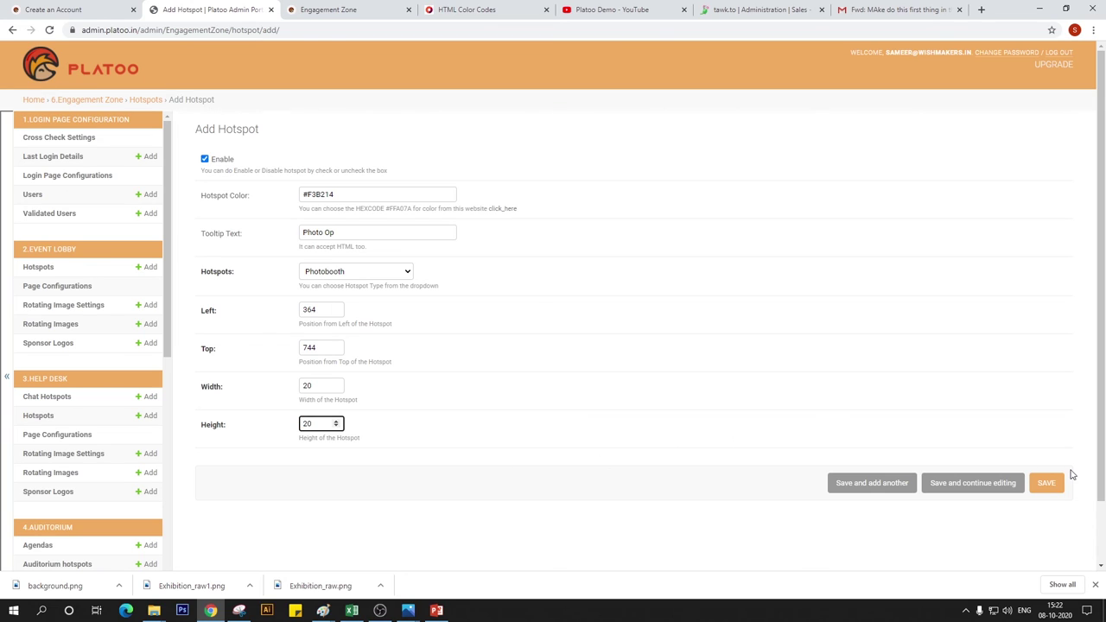
click(1048, 485)
Reload the Engagement Zone on the demo site, test the Photobooth hotspot, close the photobooth page and return to the lobby.
click(328, 9)
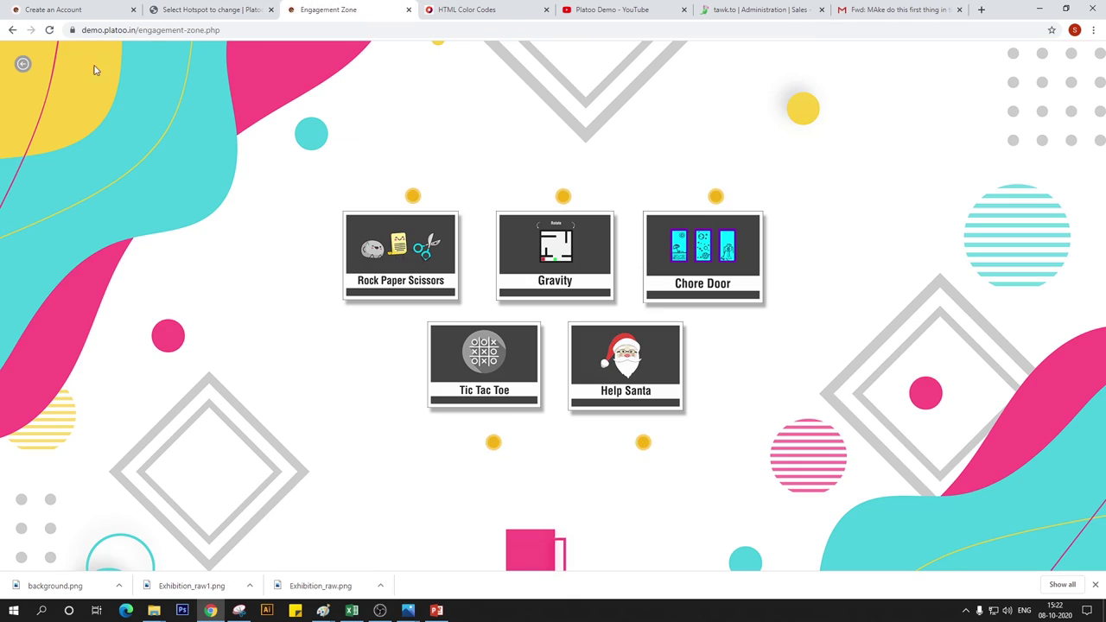
click(49, 30)
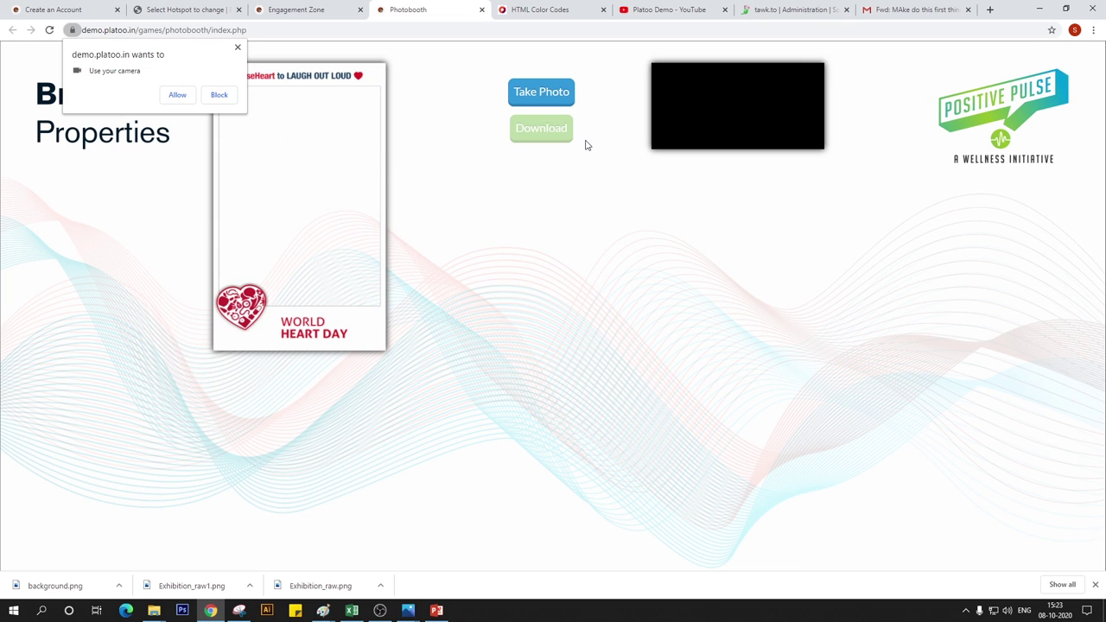
click(481, 10)
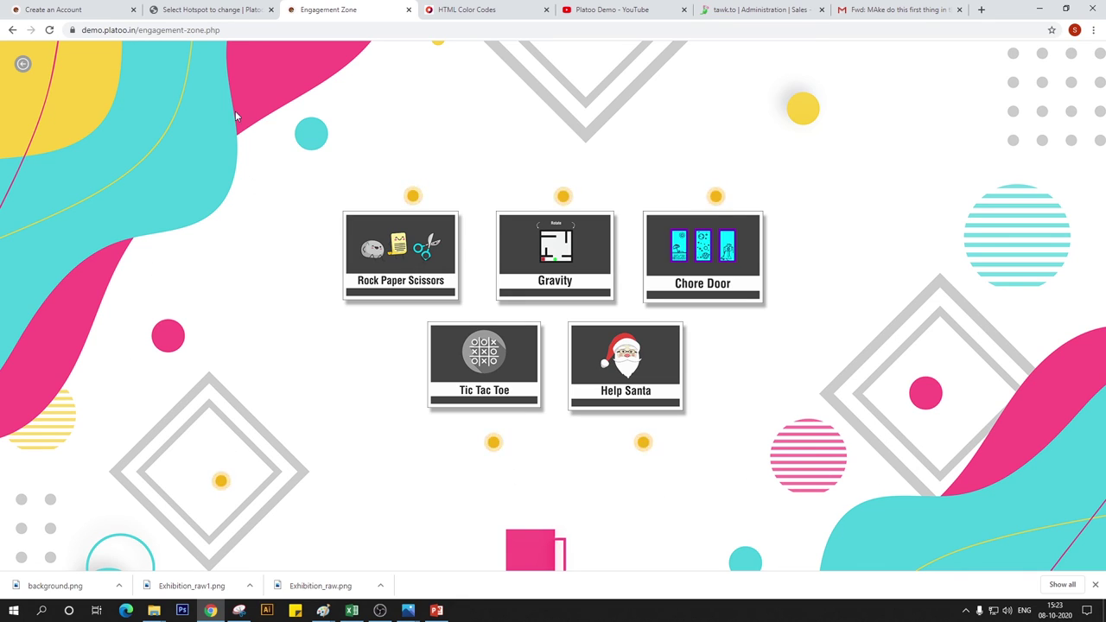
click(24, 64)
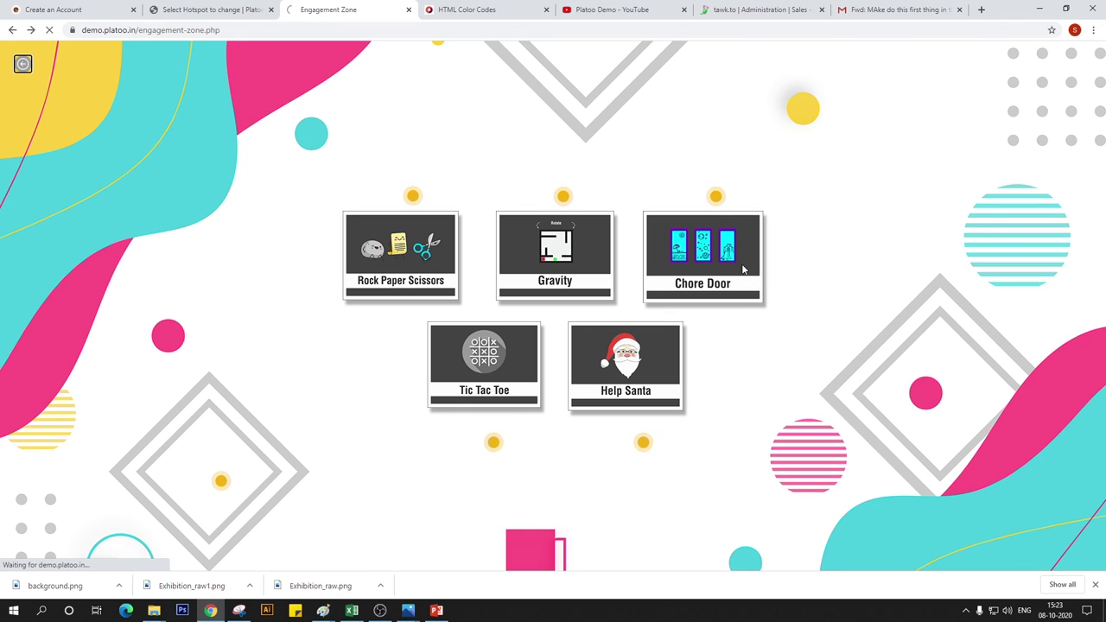
Return to the admin site and locate the Photobooth configuration section below the Engagement Zone, Reporting and Push Notifications sections.
click(211, 10)
scroll(141, 493, down, 6)
scroll(140, 496, down, 1)
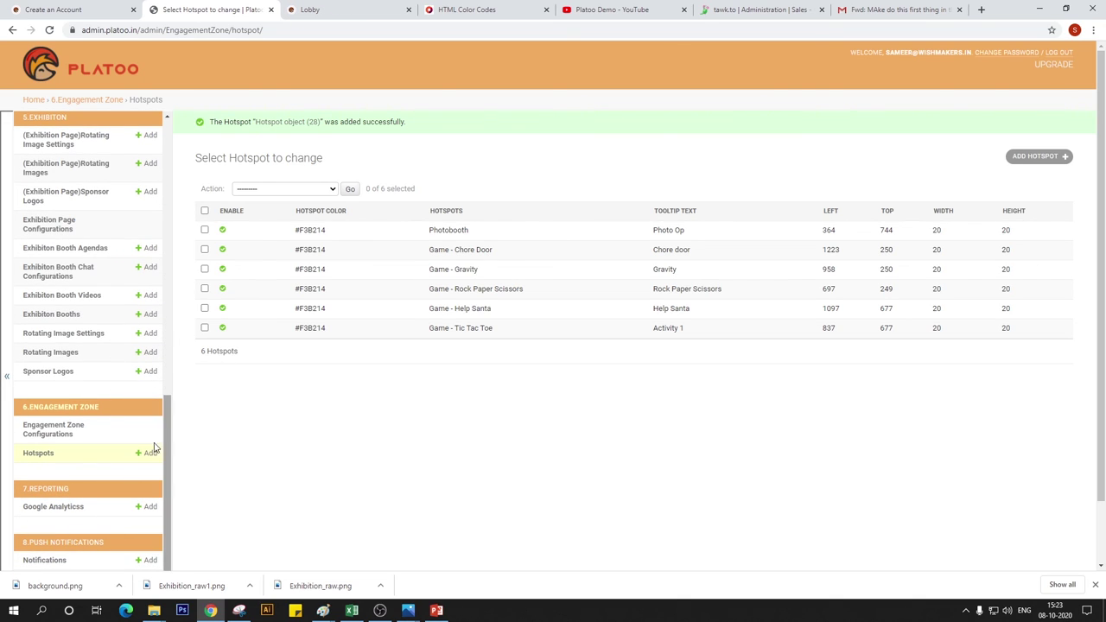
scroll(54, 497, down, 2)
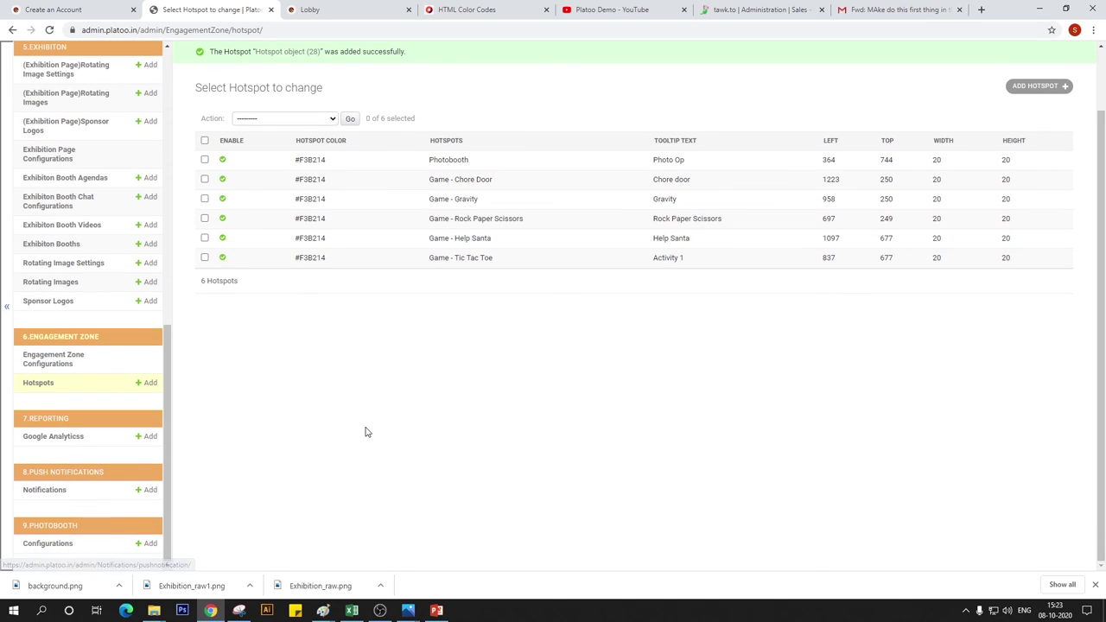